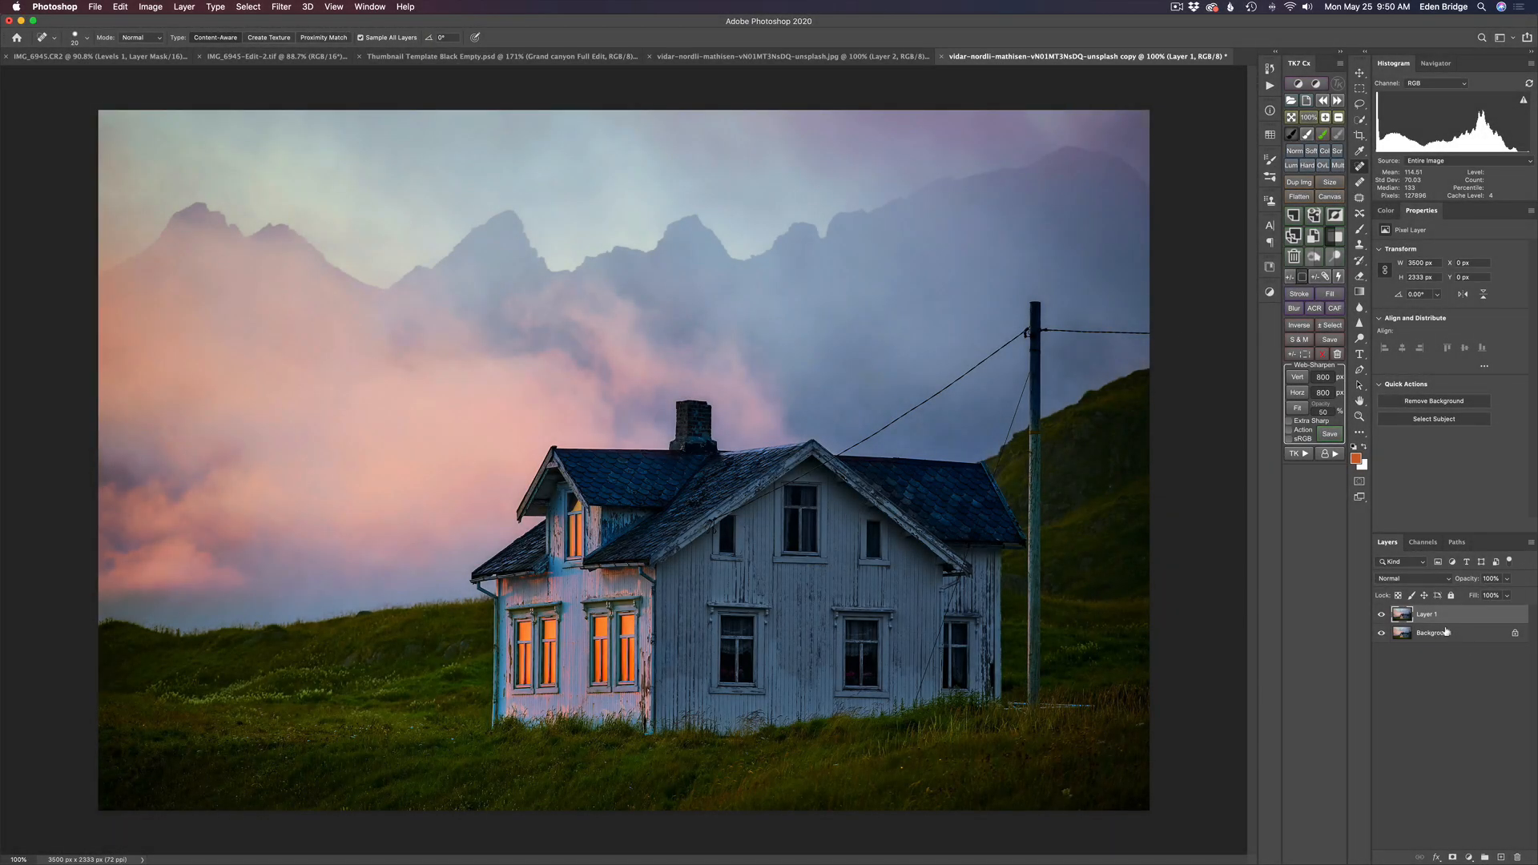
Open Layer 1 in Topaz Adjust AI and compare the Standard auto adjustment with the original image
left_click(283, 8)
mouse_move(384, 344)
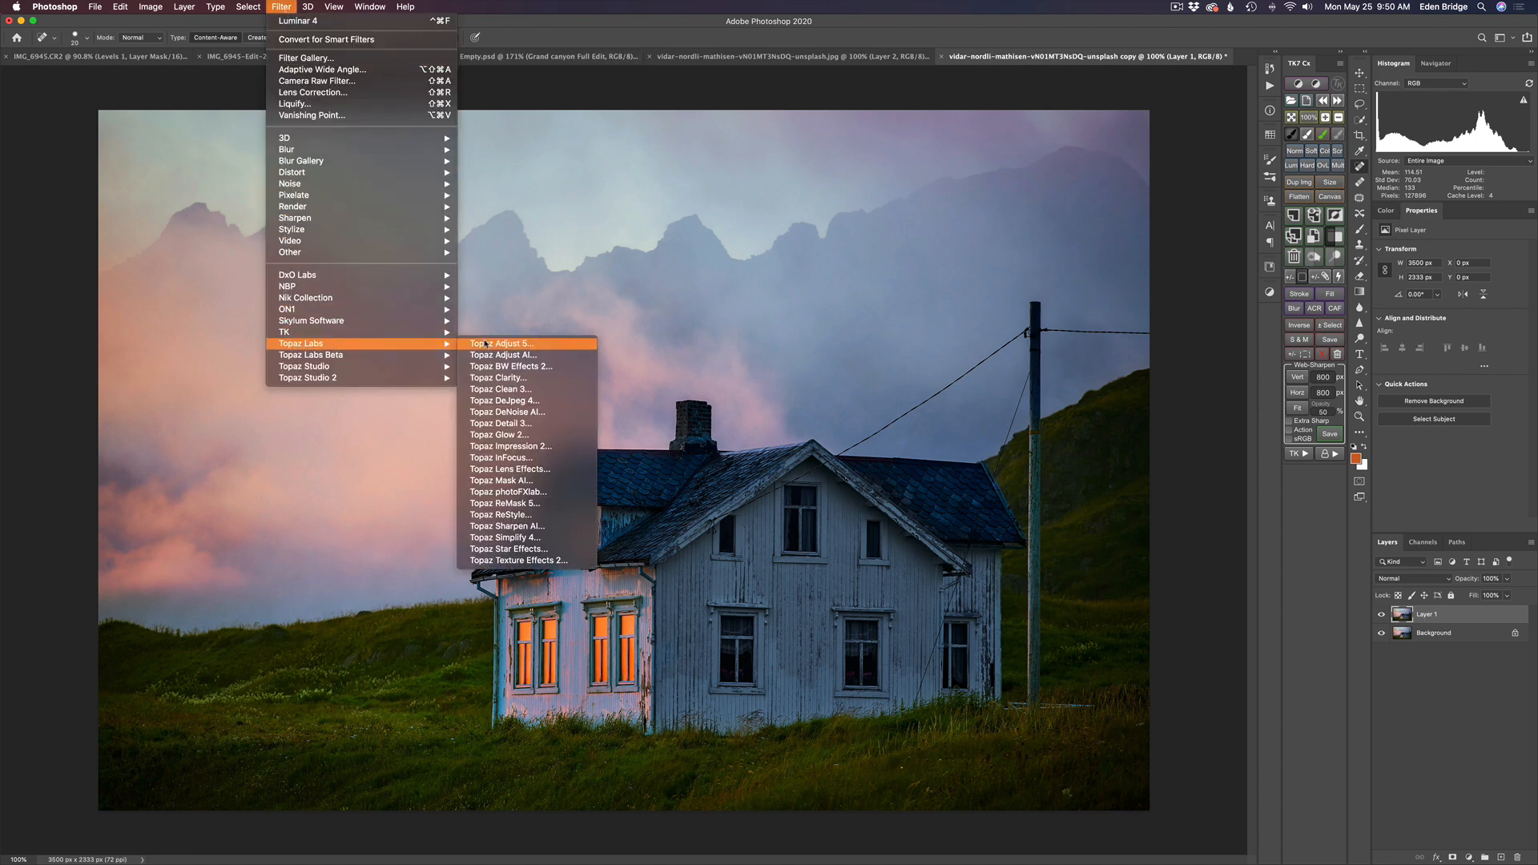
left_click(506, 355)
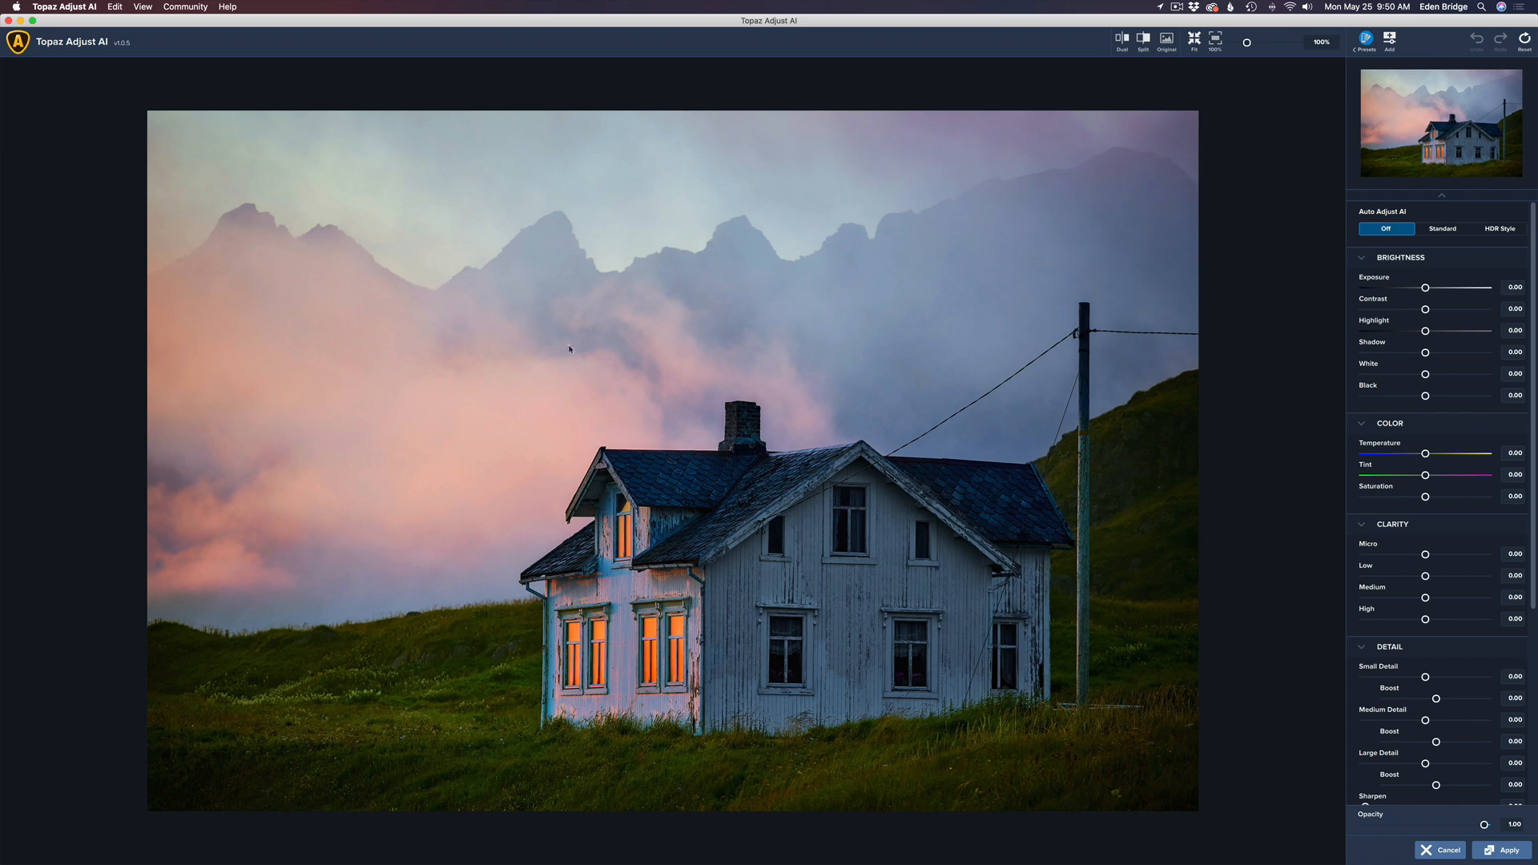
left_click(1439, 232)
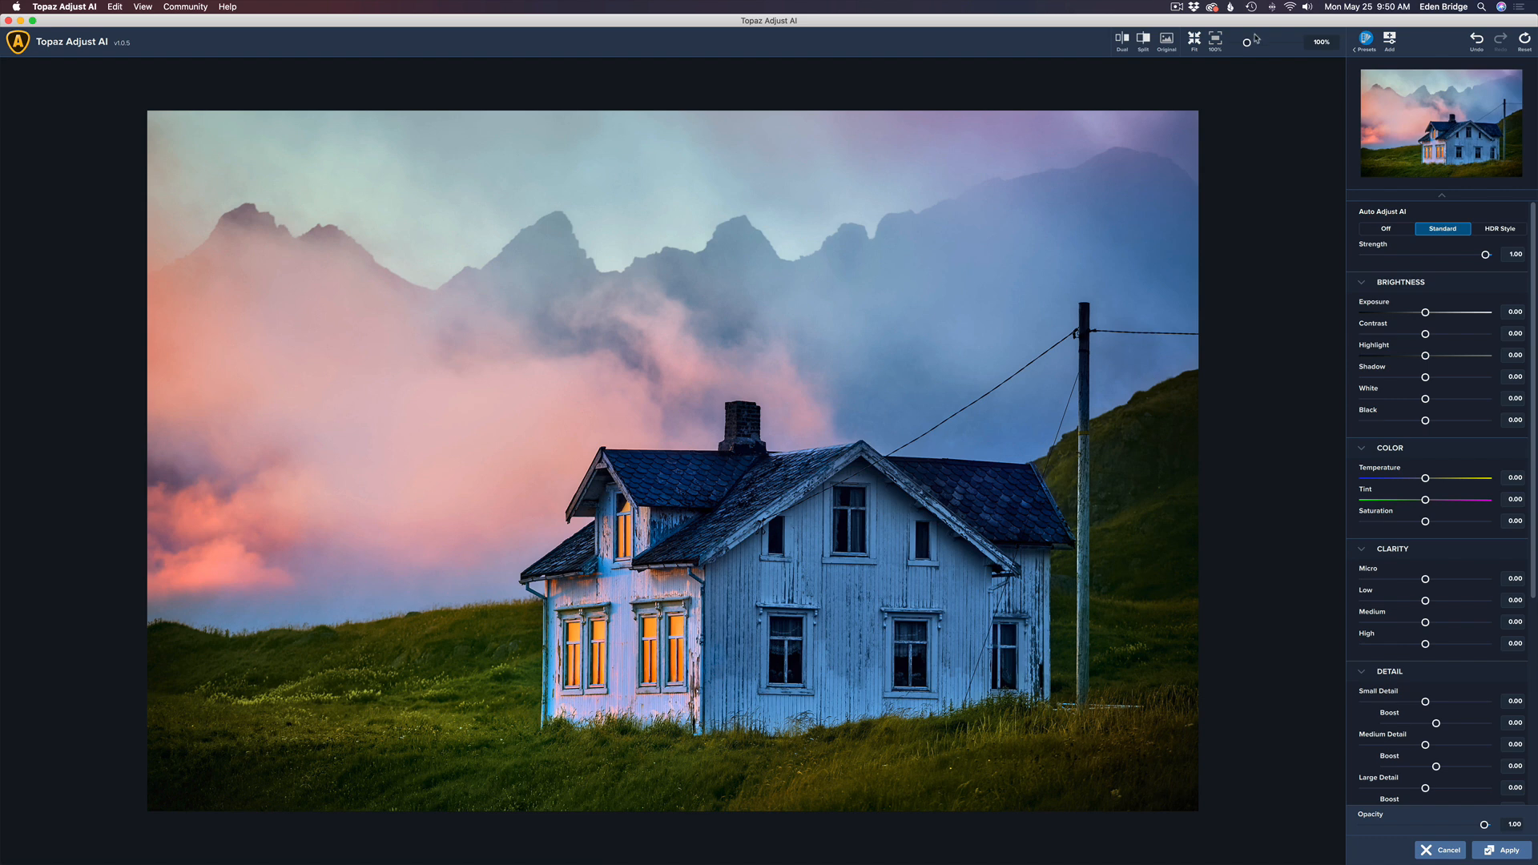
left_click(1167, 40)
Set Auto Adjust AI to HDR Style at strength 1.00, keep Exposure at 0.00, and apply the adjustment
left_click(1502, 231)
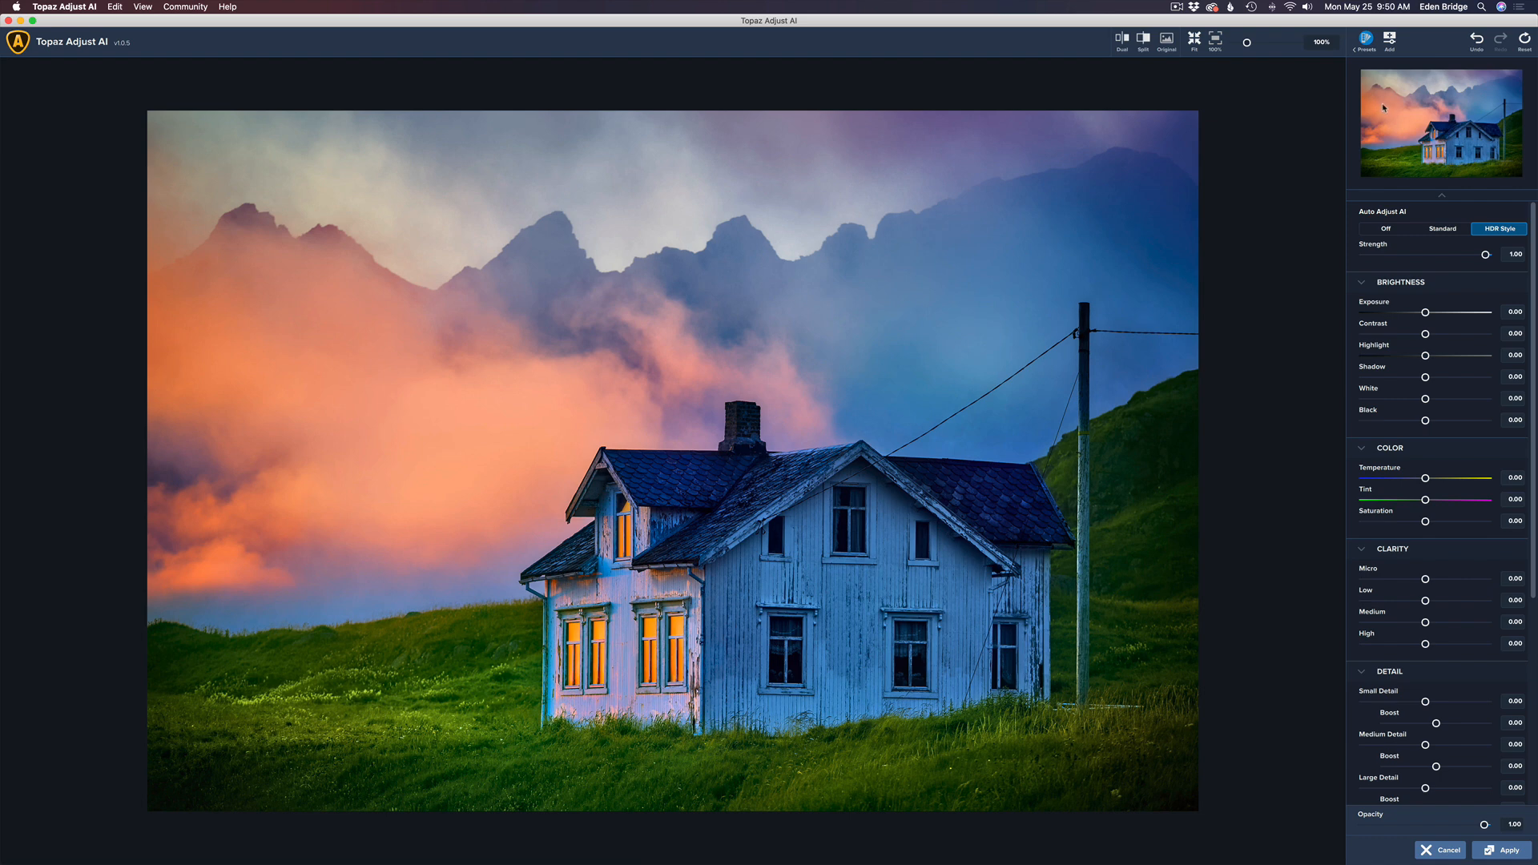
left_click_drag(1426, 313, 1428, 314)
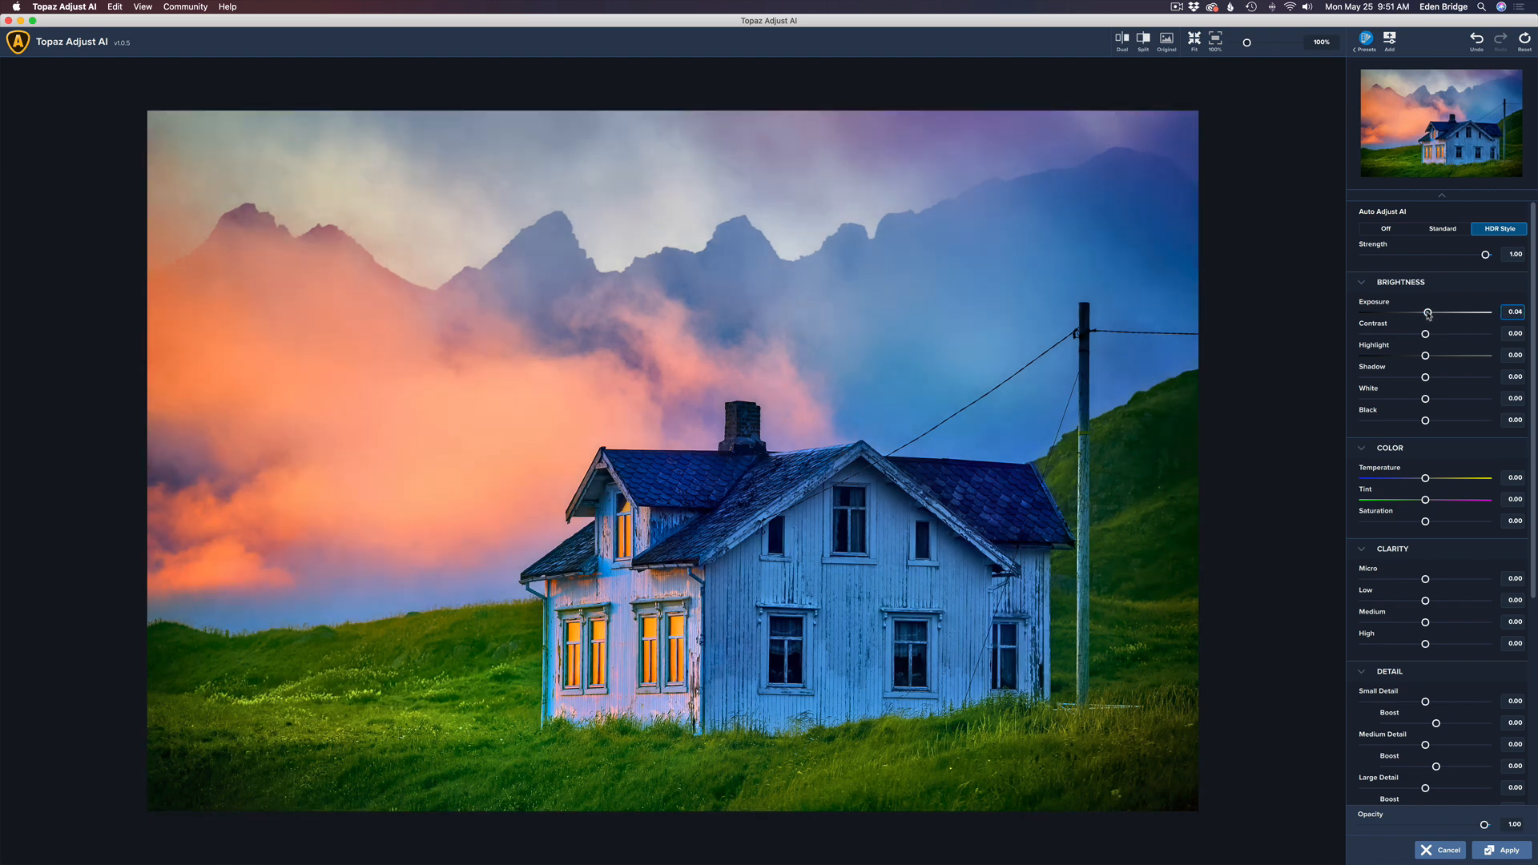
left_click_drag(1428, 314, 1425, 313)
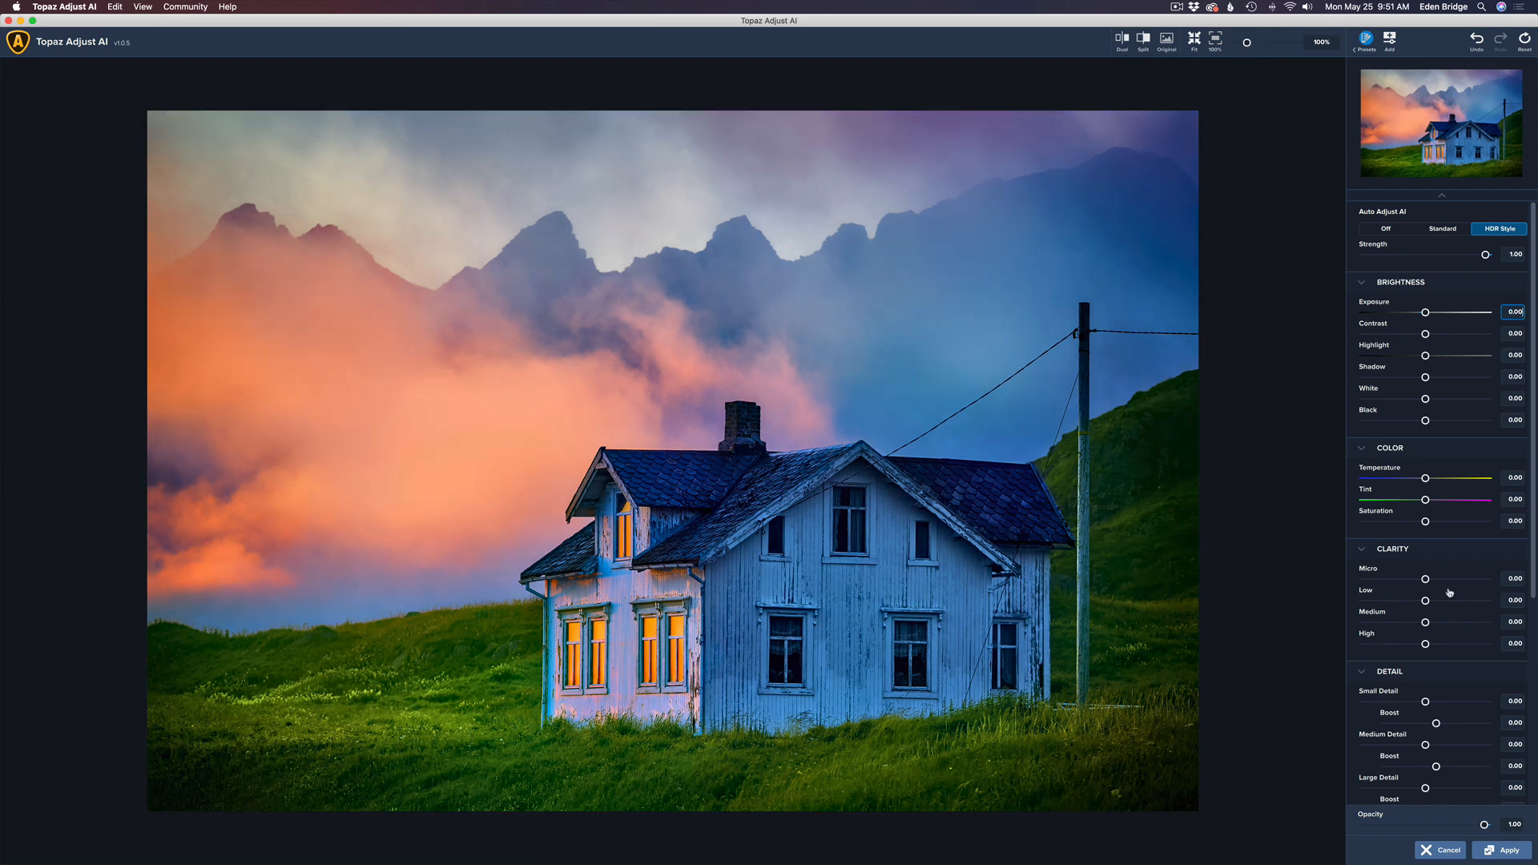
left_click(1518, 845)
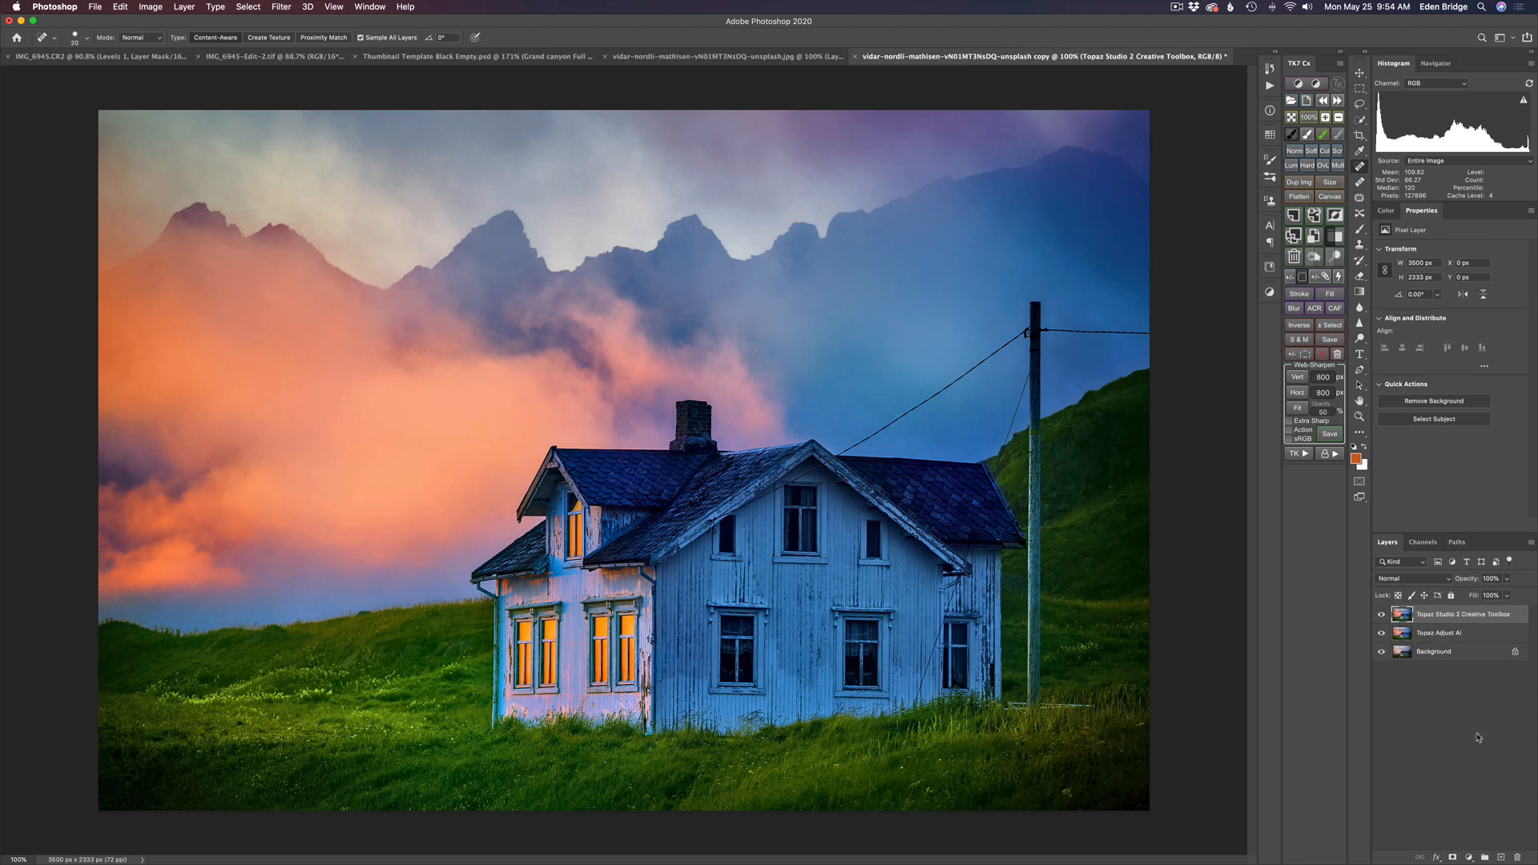
Compare the edited layers with the Background alone, and open the Topaz Studio 2 Creative Toolbox layer in Topaz Studio 2
left_click(1381, 652, "alt")
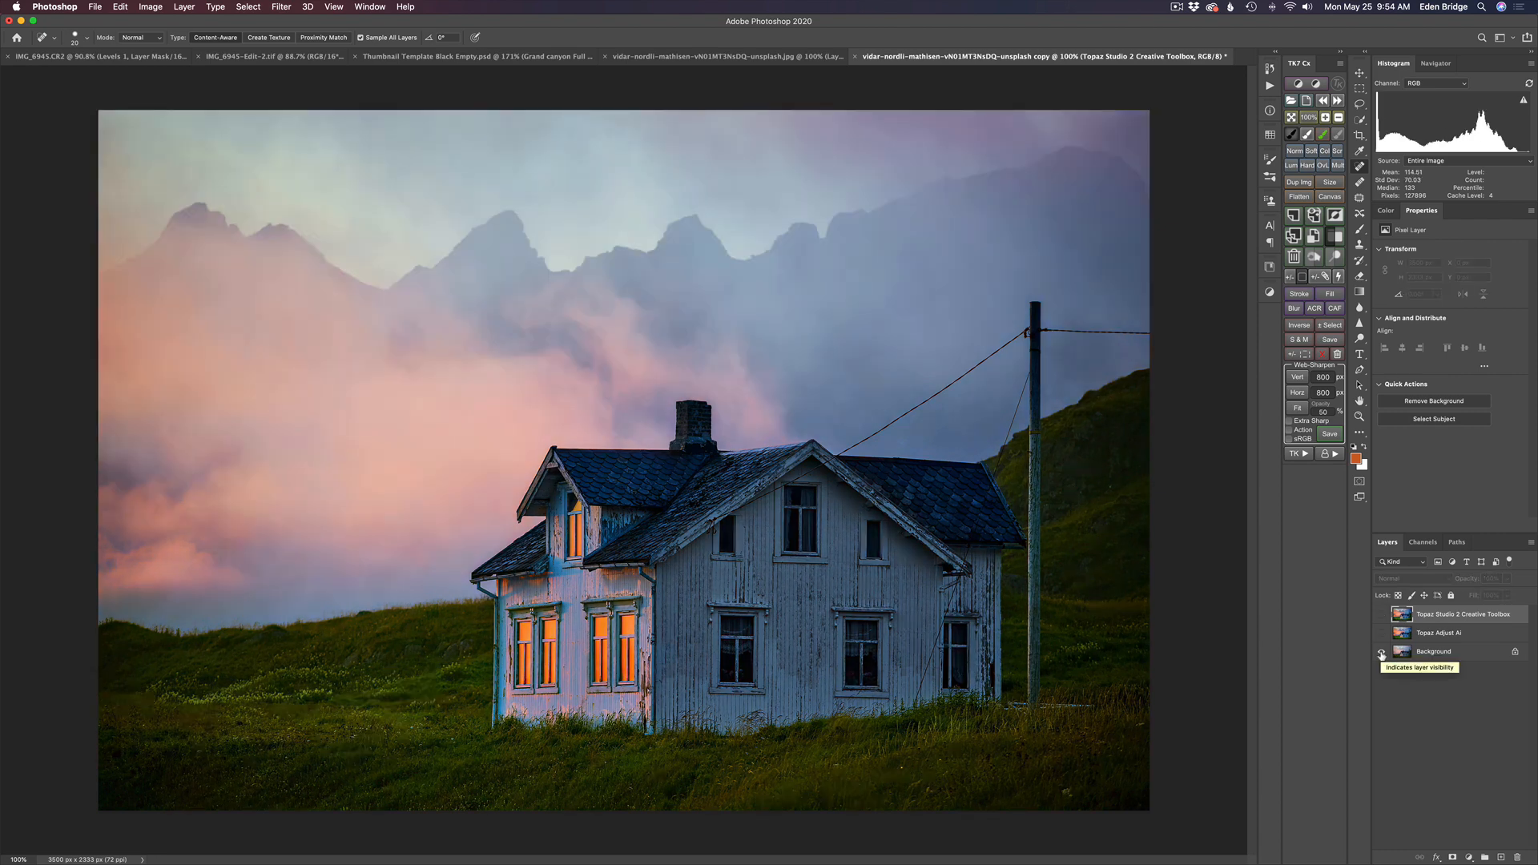
left_click(1381, 653, "alt")
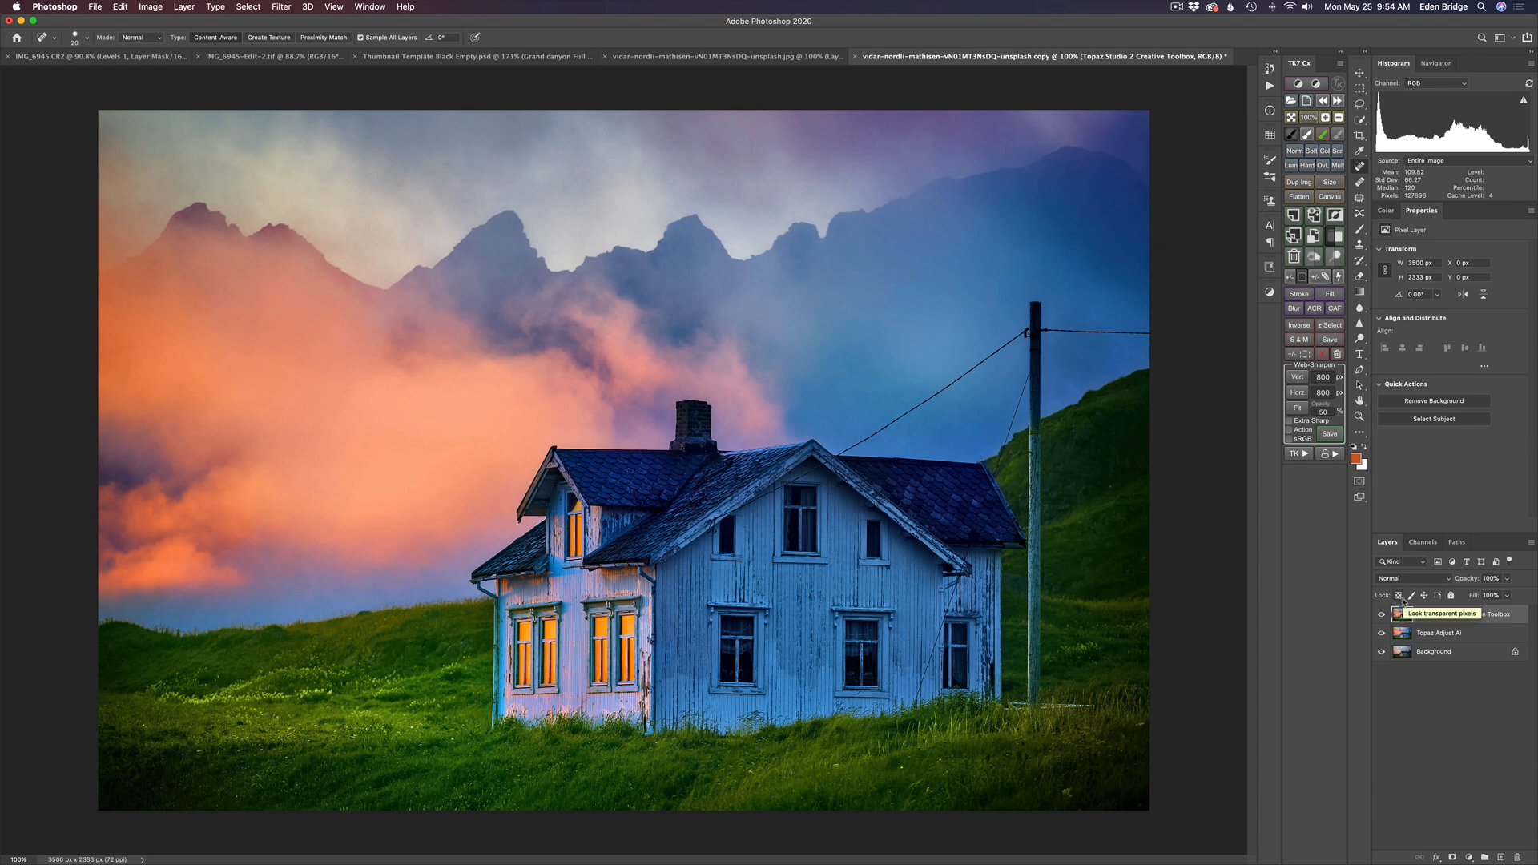
left_click(282, 7)
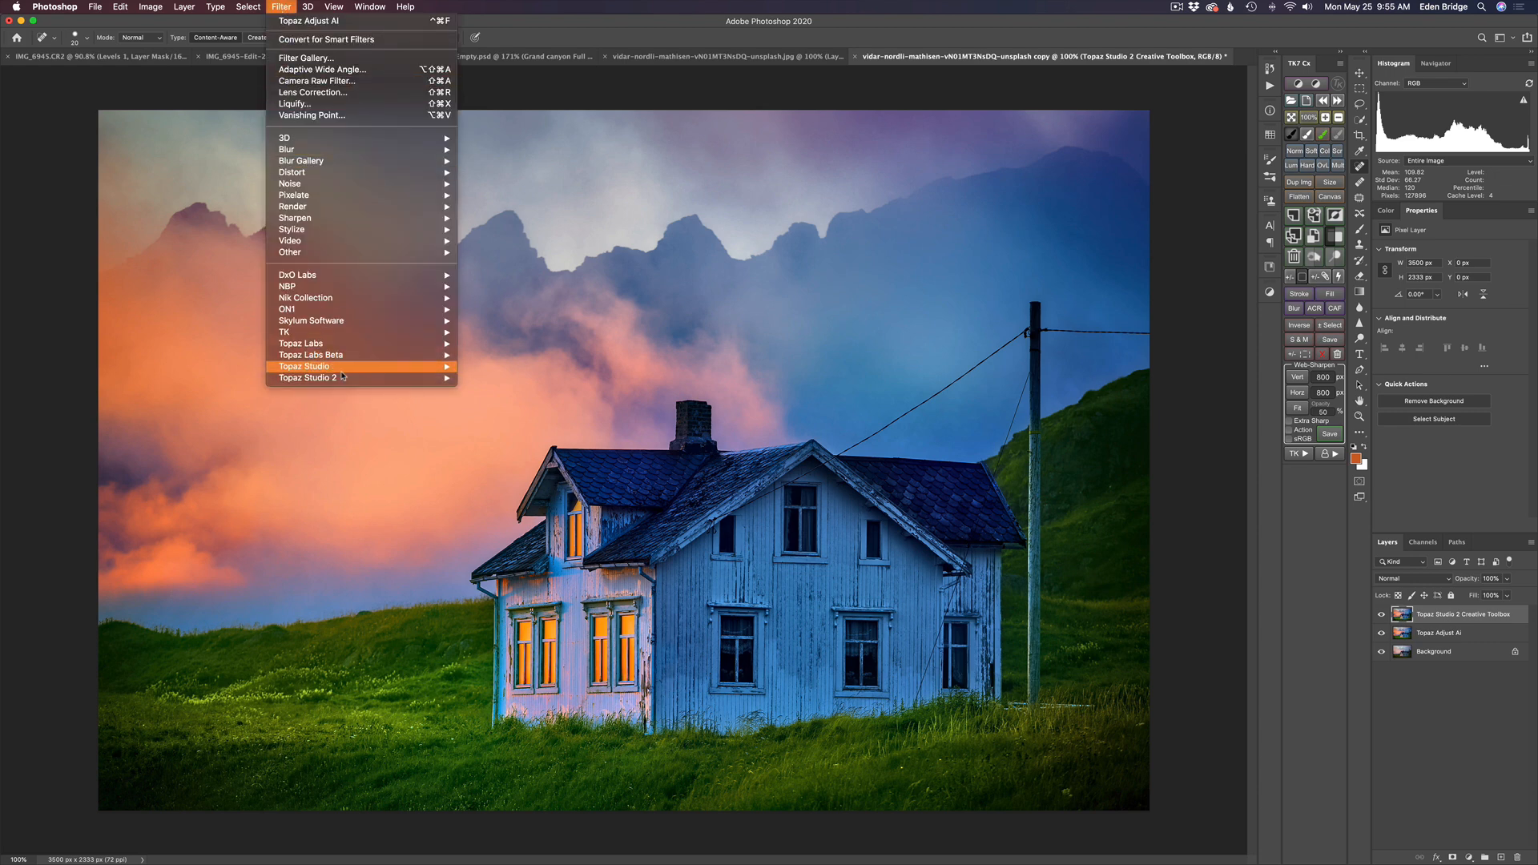
mouse_move(432, 378)
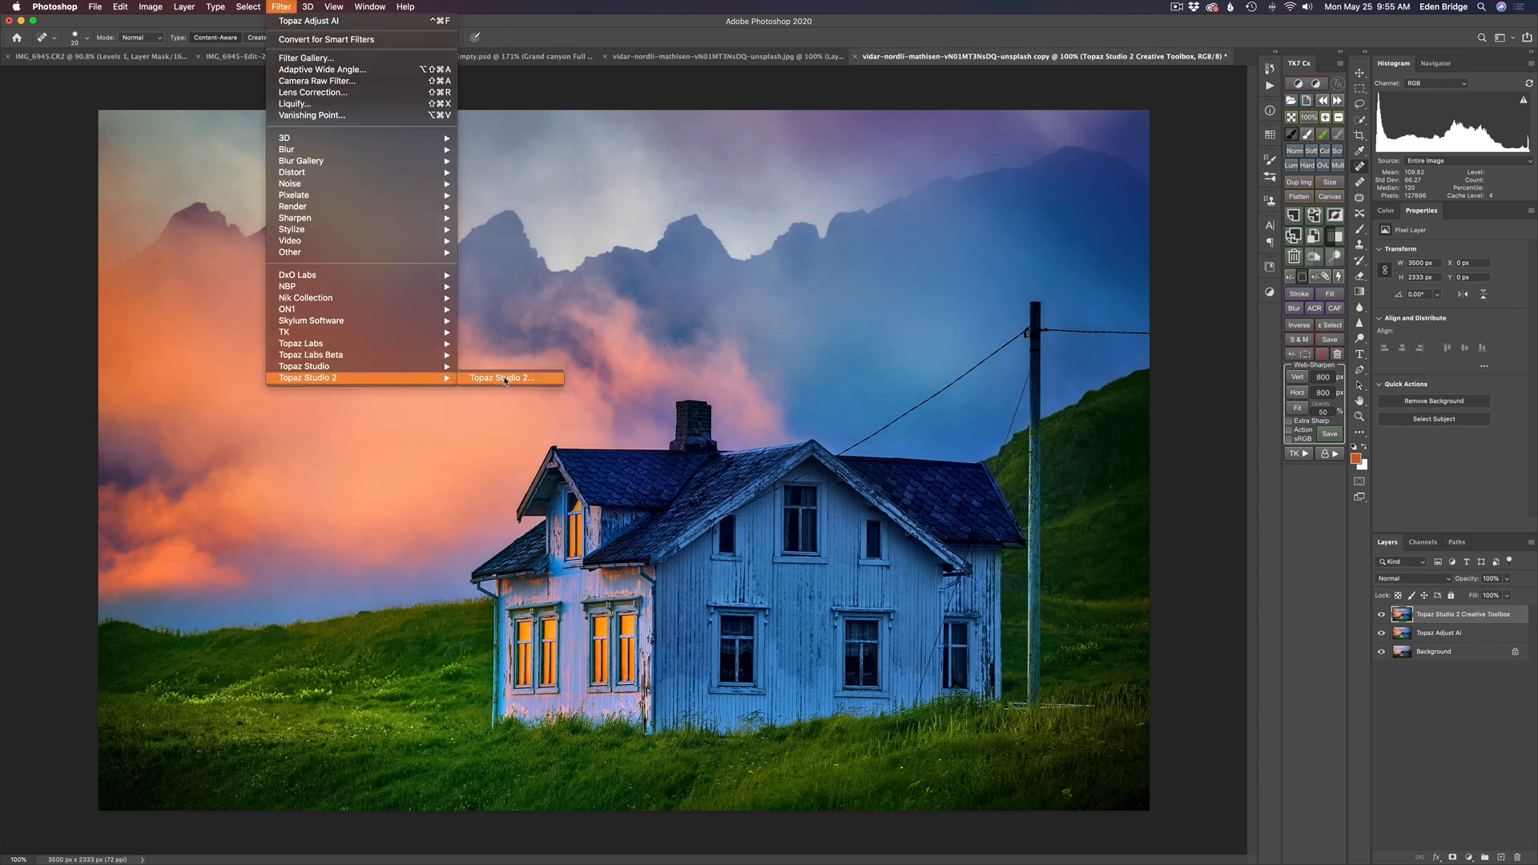
left_click(506, 378)
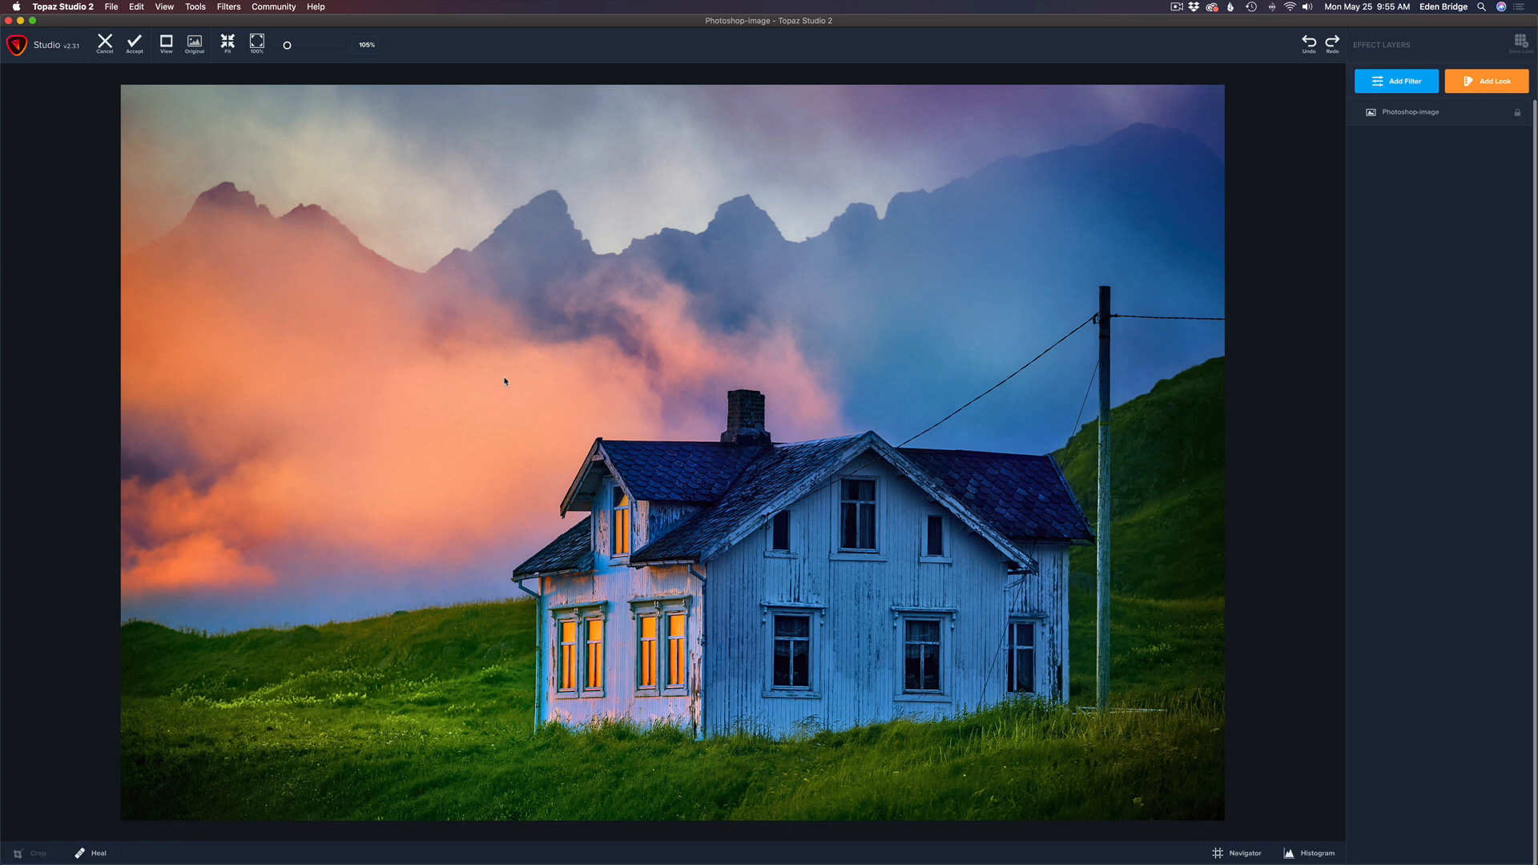
Add an HSL Color Tuning filter and reduce the blue saturation to about -0.30
left_click(1415, 78)
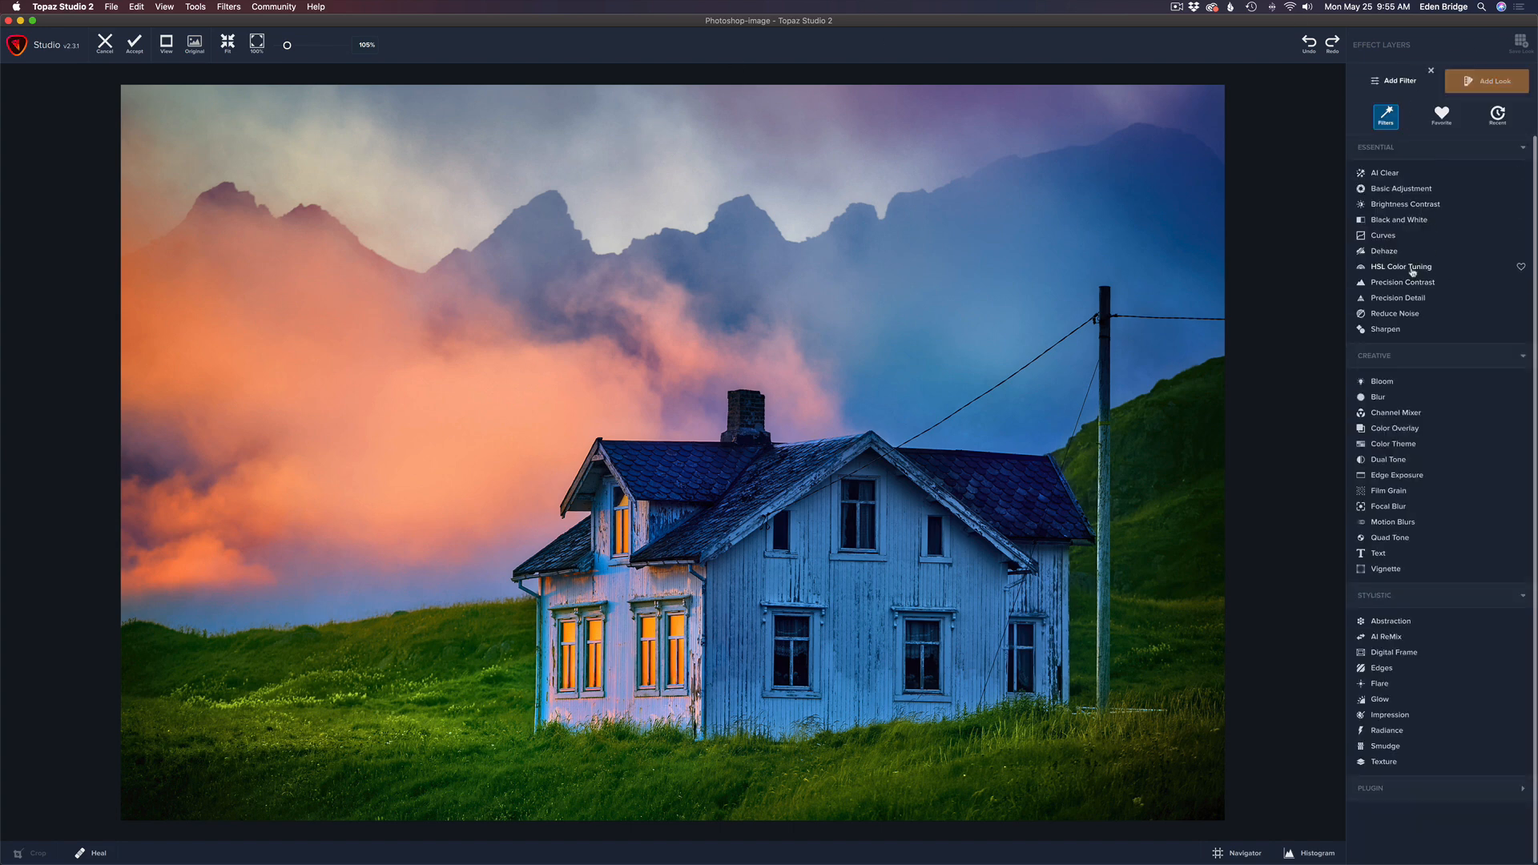
left_click(1412, 268)
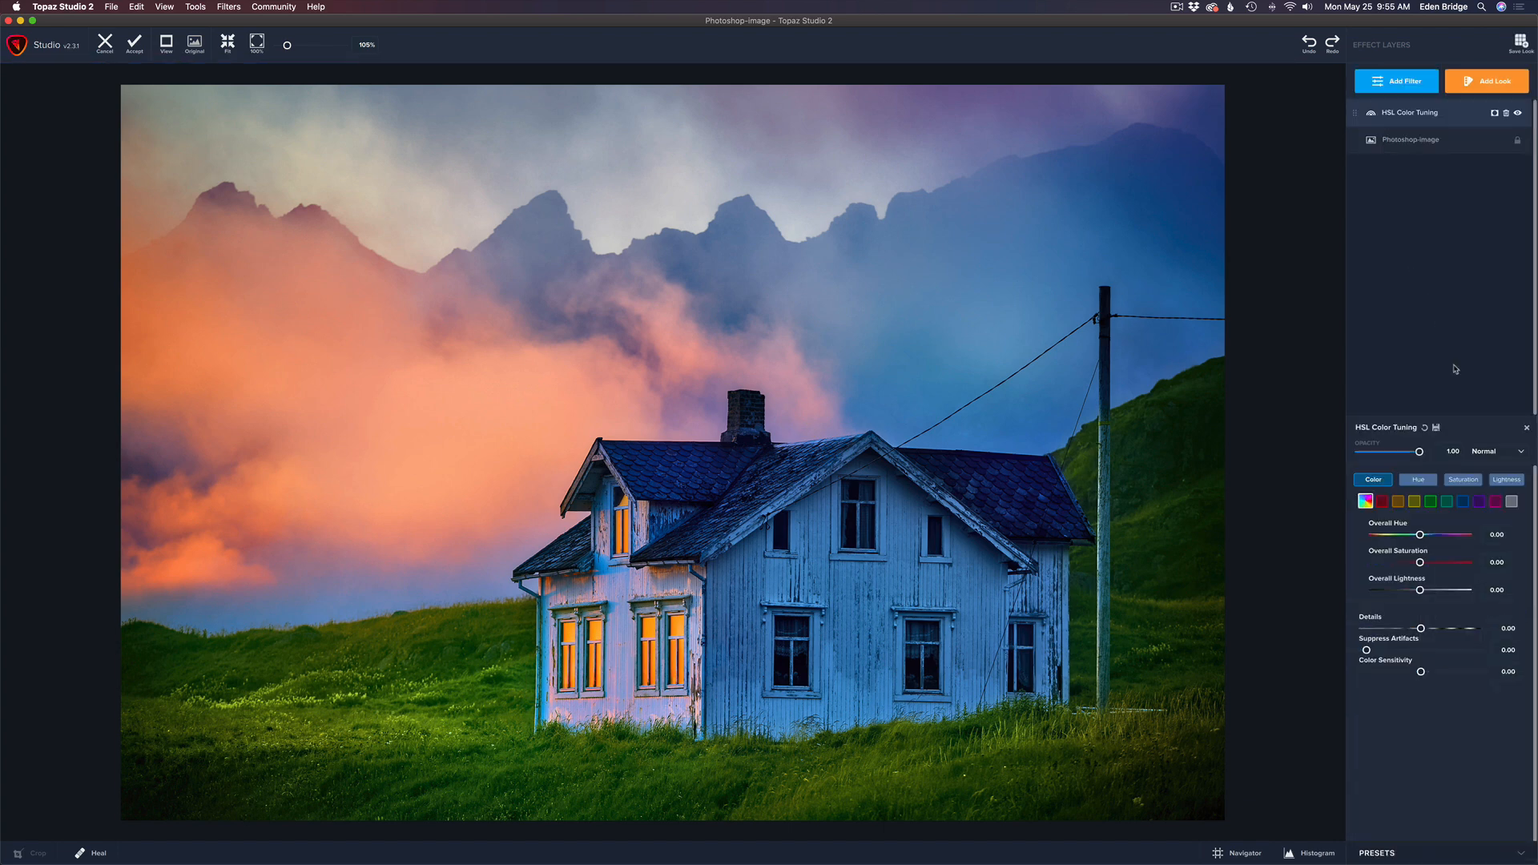
left_click(1465, 502)
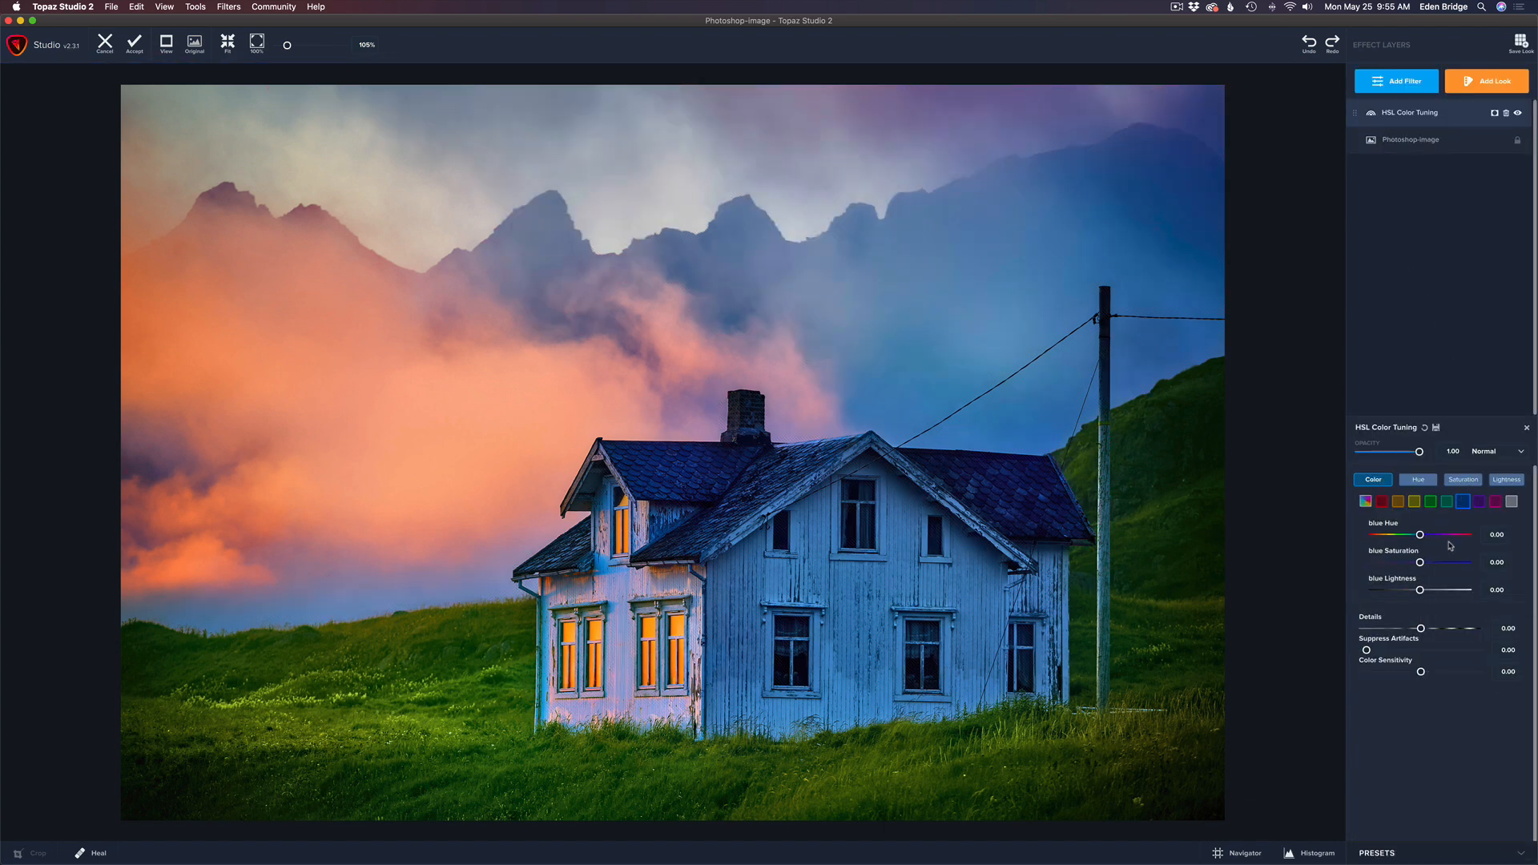
left_click_drag(1421, 563, 1407, 563)
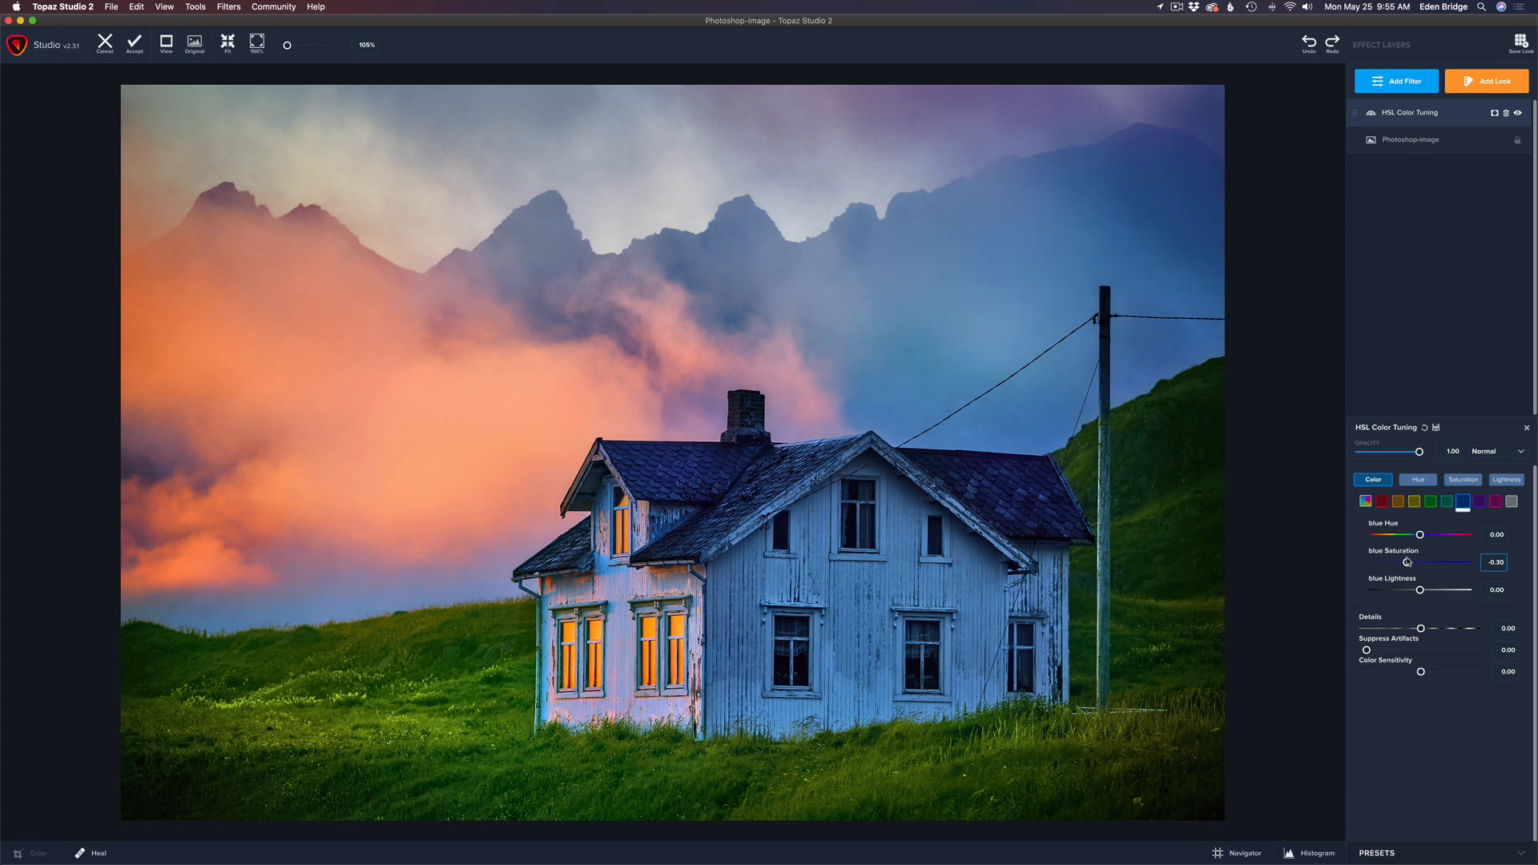
left_click_drag(1408, 562, 1408, 562)
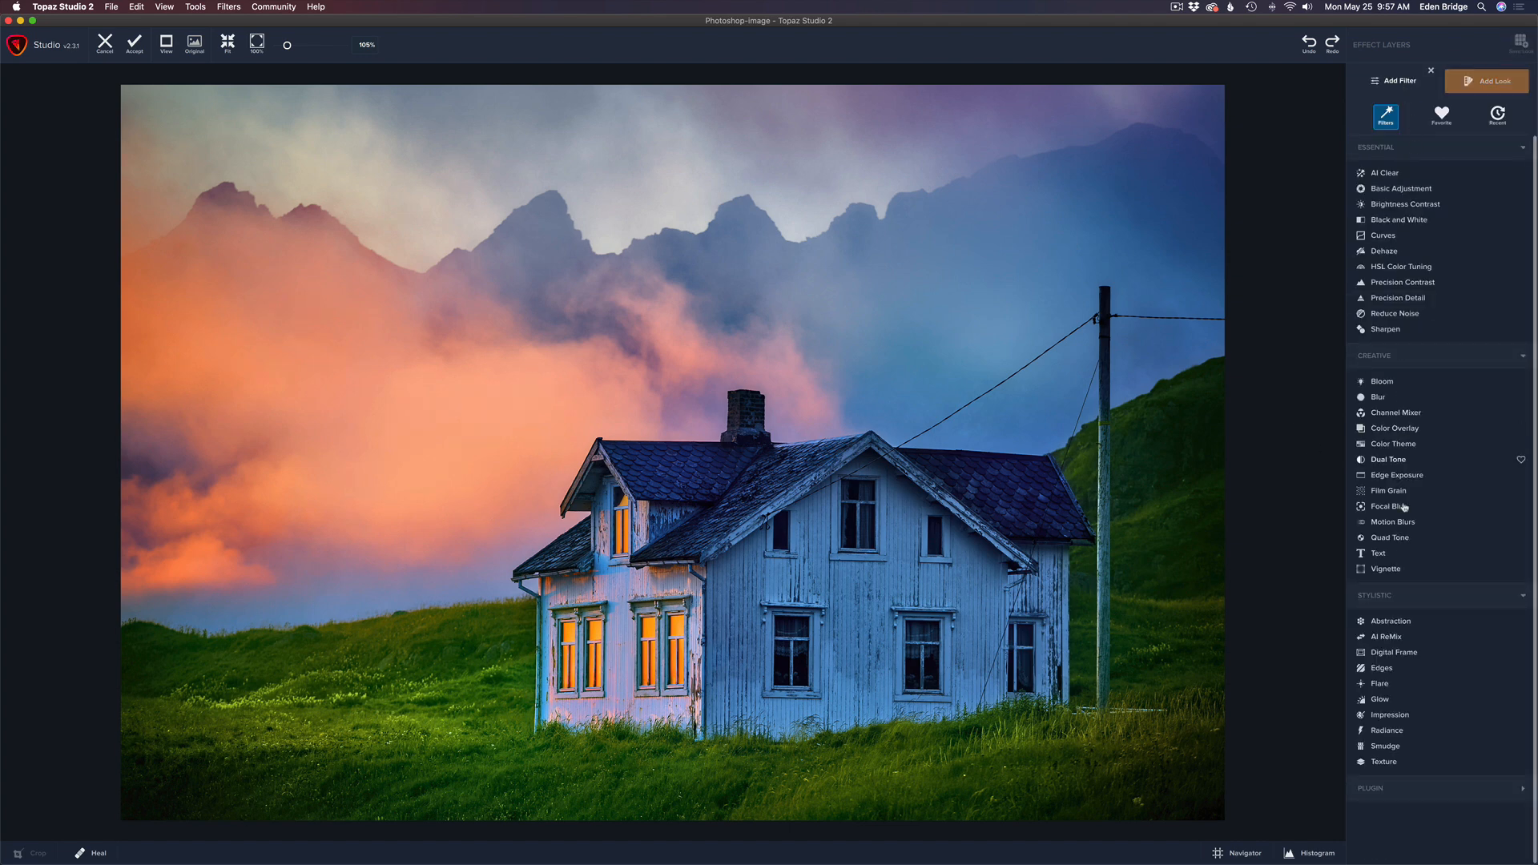
Add an Abstraction filter and raise its Simplify Size moderately to simplify the fine detail
left_click(1407, 621)
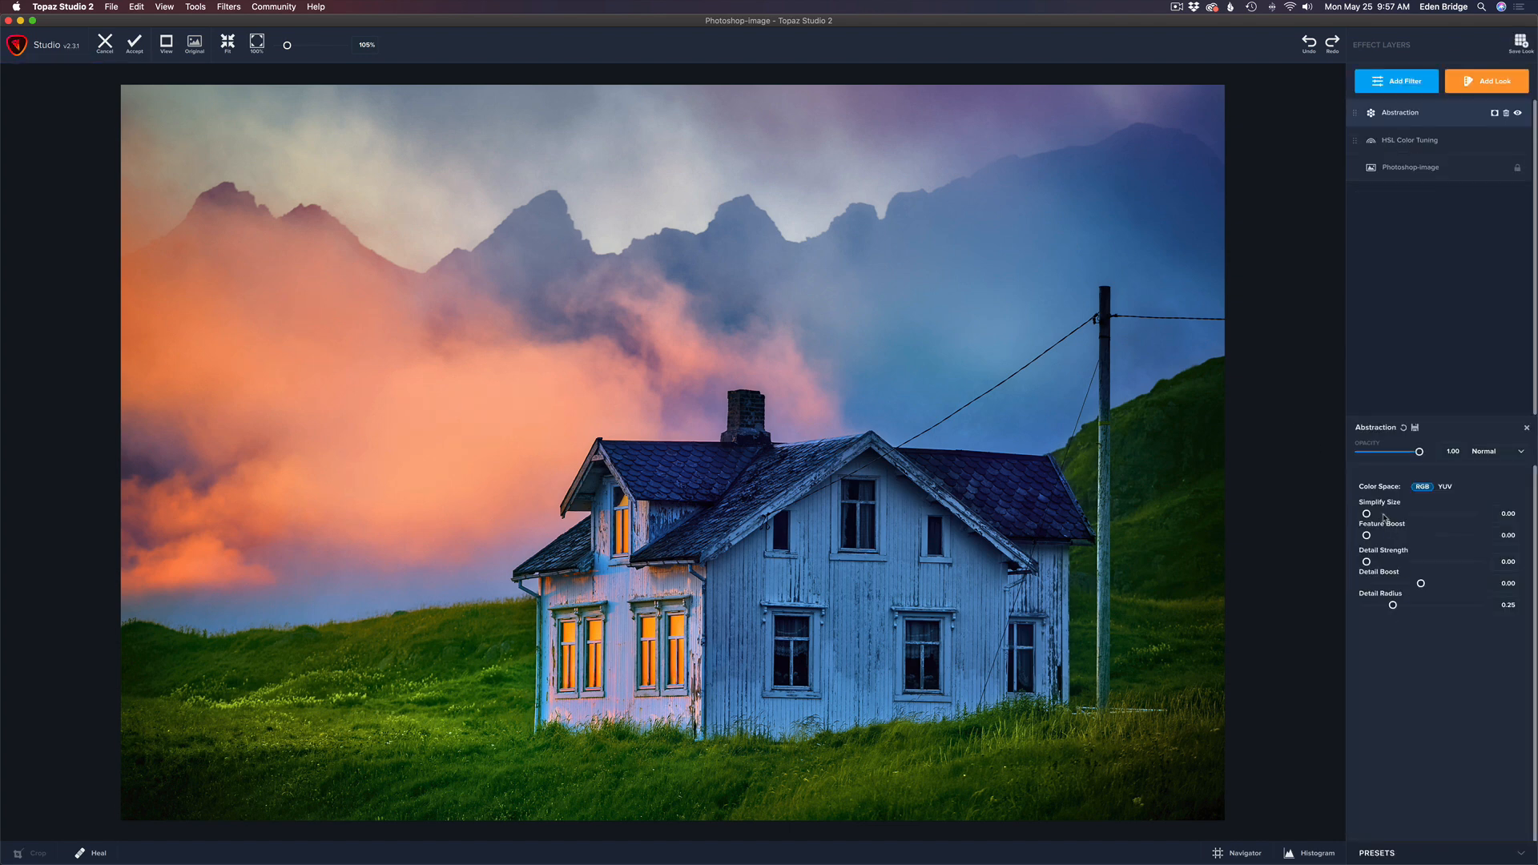
left_click_drag(1367, 515, 1396, 515)
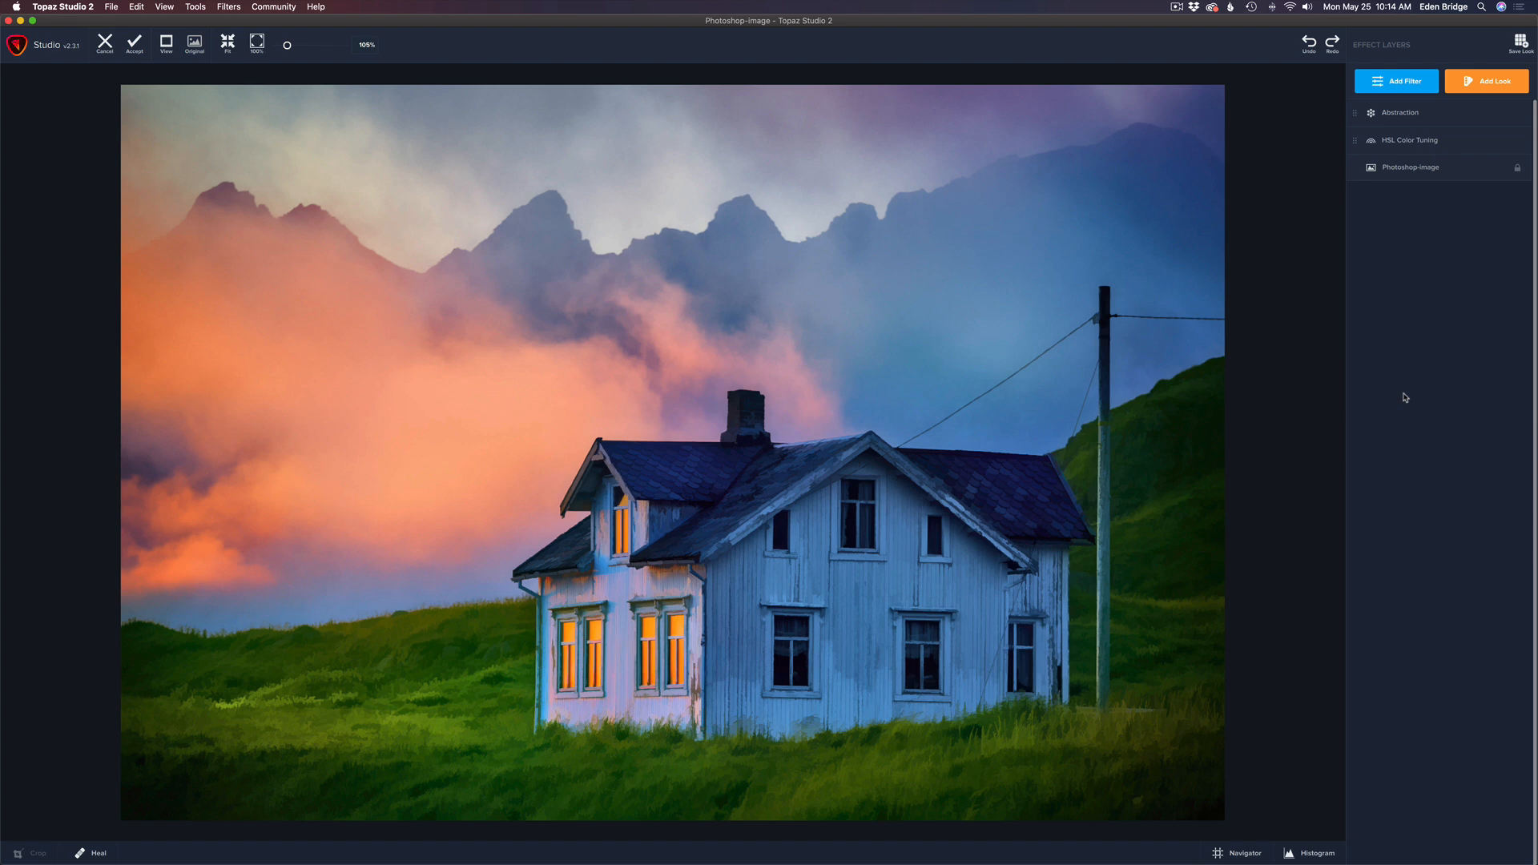
Add a Smudge filter with Strength 0.50, Extent -0.20 and Sharpness 0.53
left_click(1409, 83)
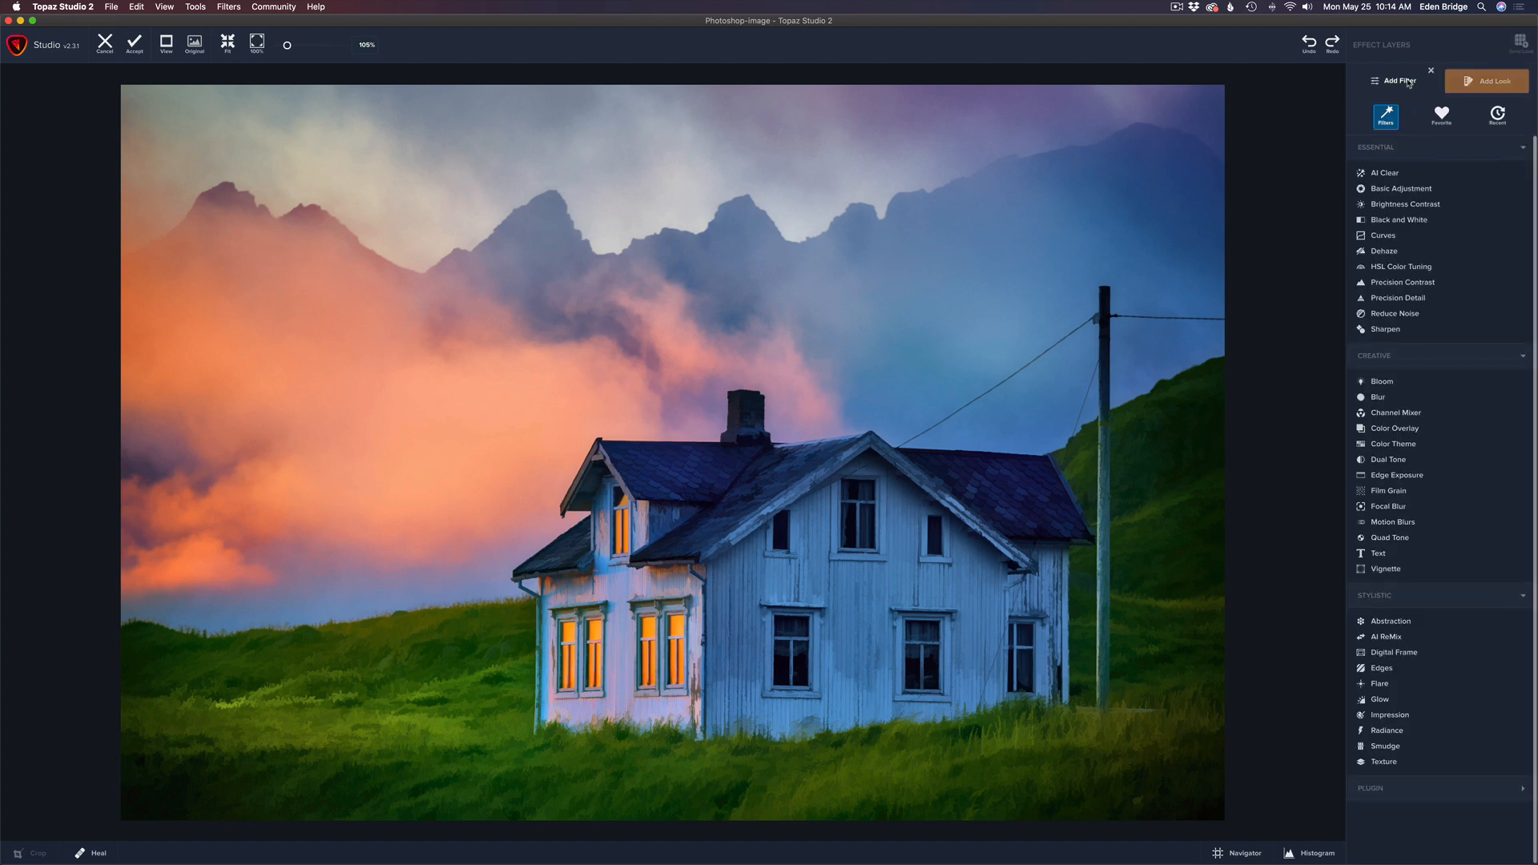
left_click(1396, 750)
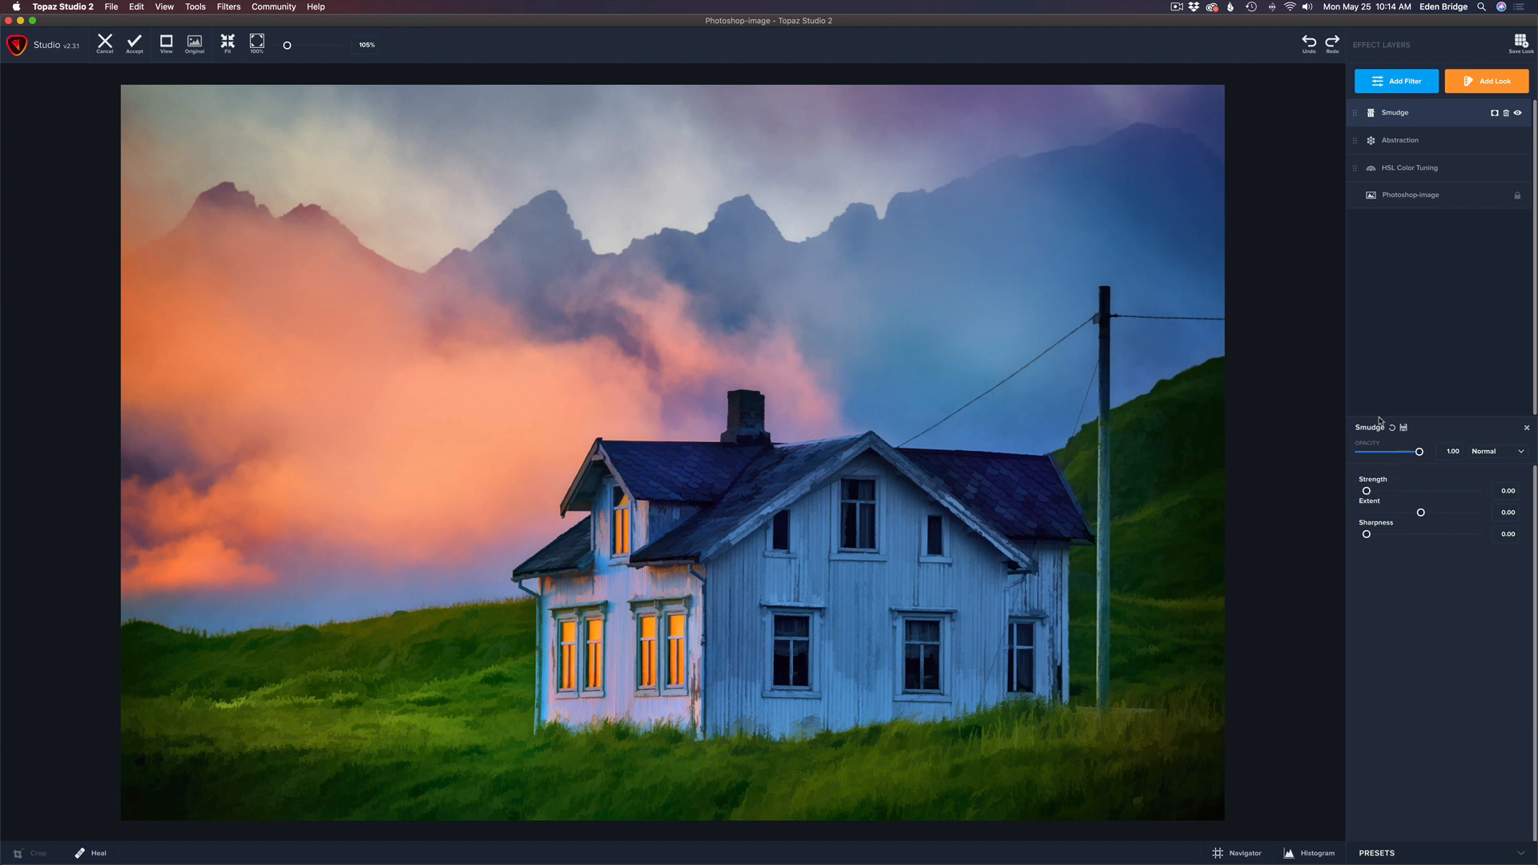
mouse_move(1366, 492)
left_mouse_down()
mouse_move(1497, 496)
mouse_move(1407, 492)
mouse_move(1421, 491)
left_mouse_up()
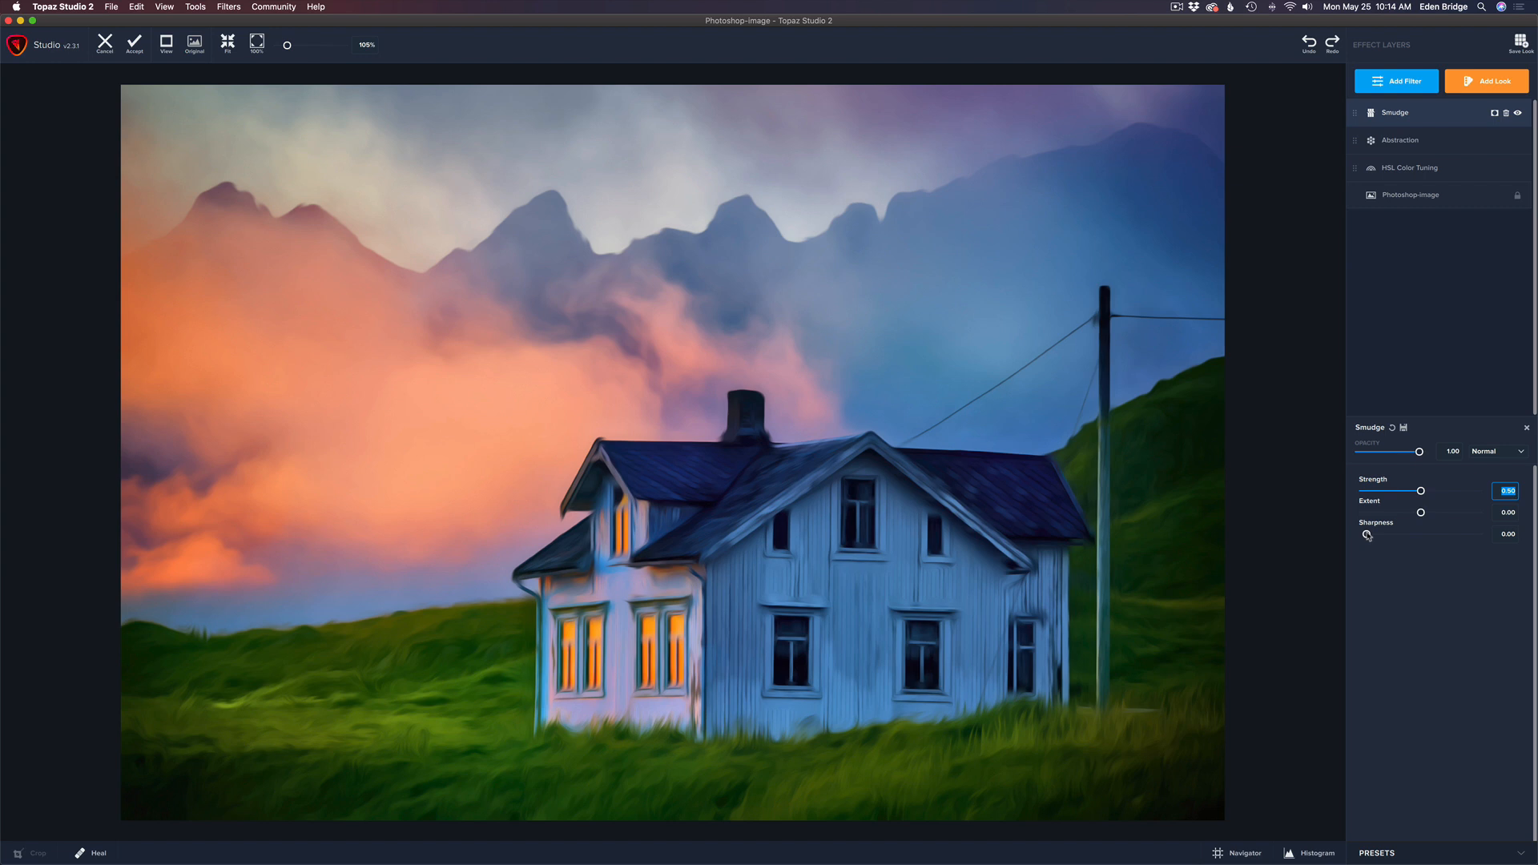
left_click_drag(1368, 536, 1403, 541)
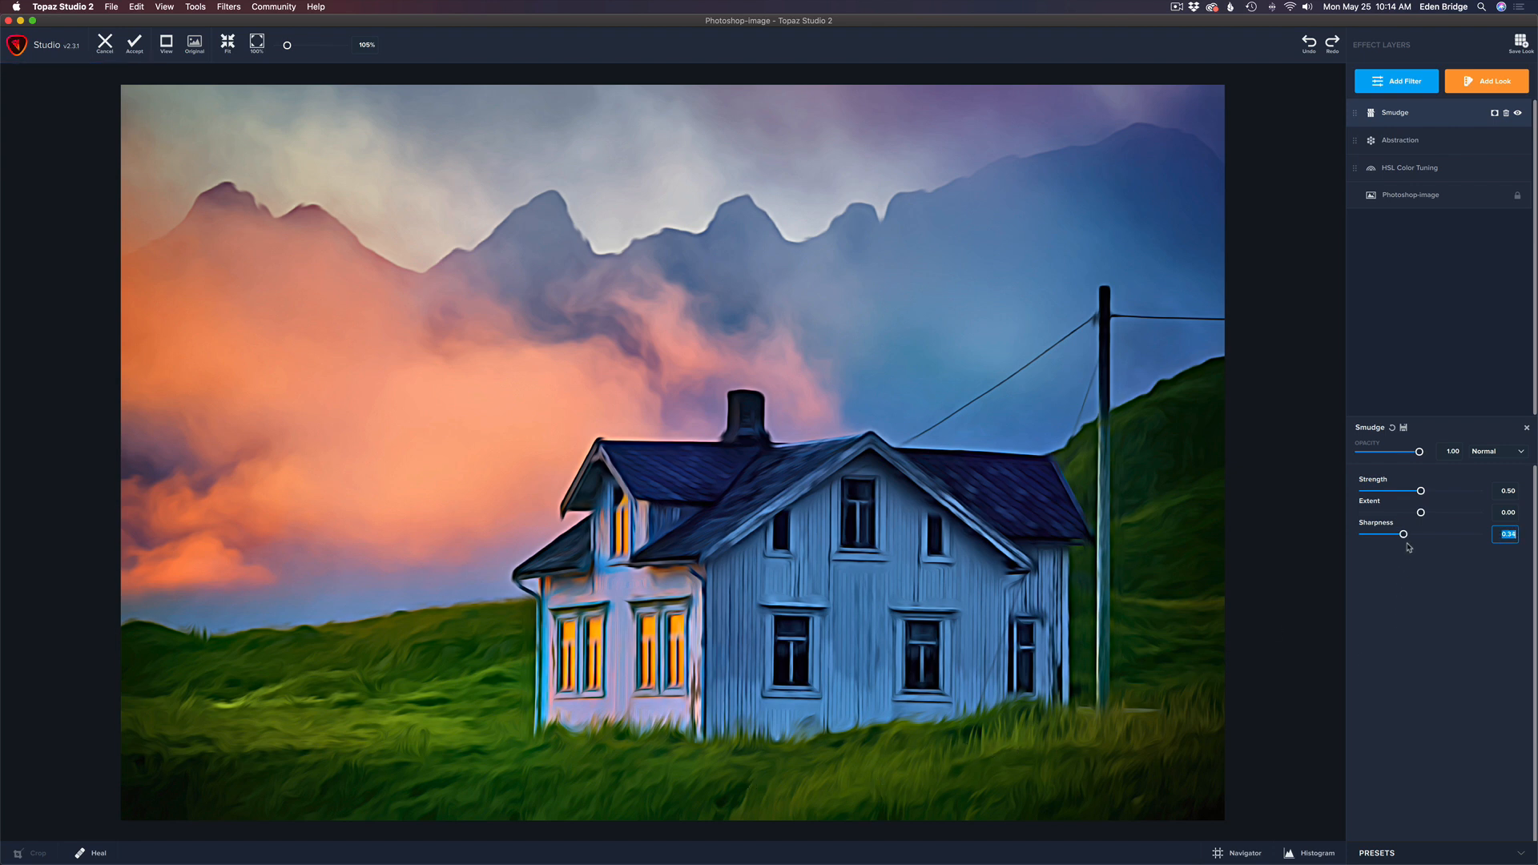
left_click_drag(1404, 534, 1407, 536)
mouse_move(1421, 514)
left_mouse_down()
mouse_move(1448, 518)
mouse_move(1369, 515)
mouse_move(1425, 536)
left_mouse_up()
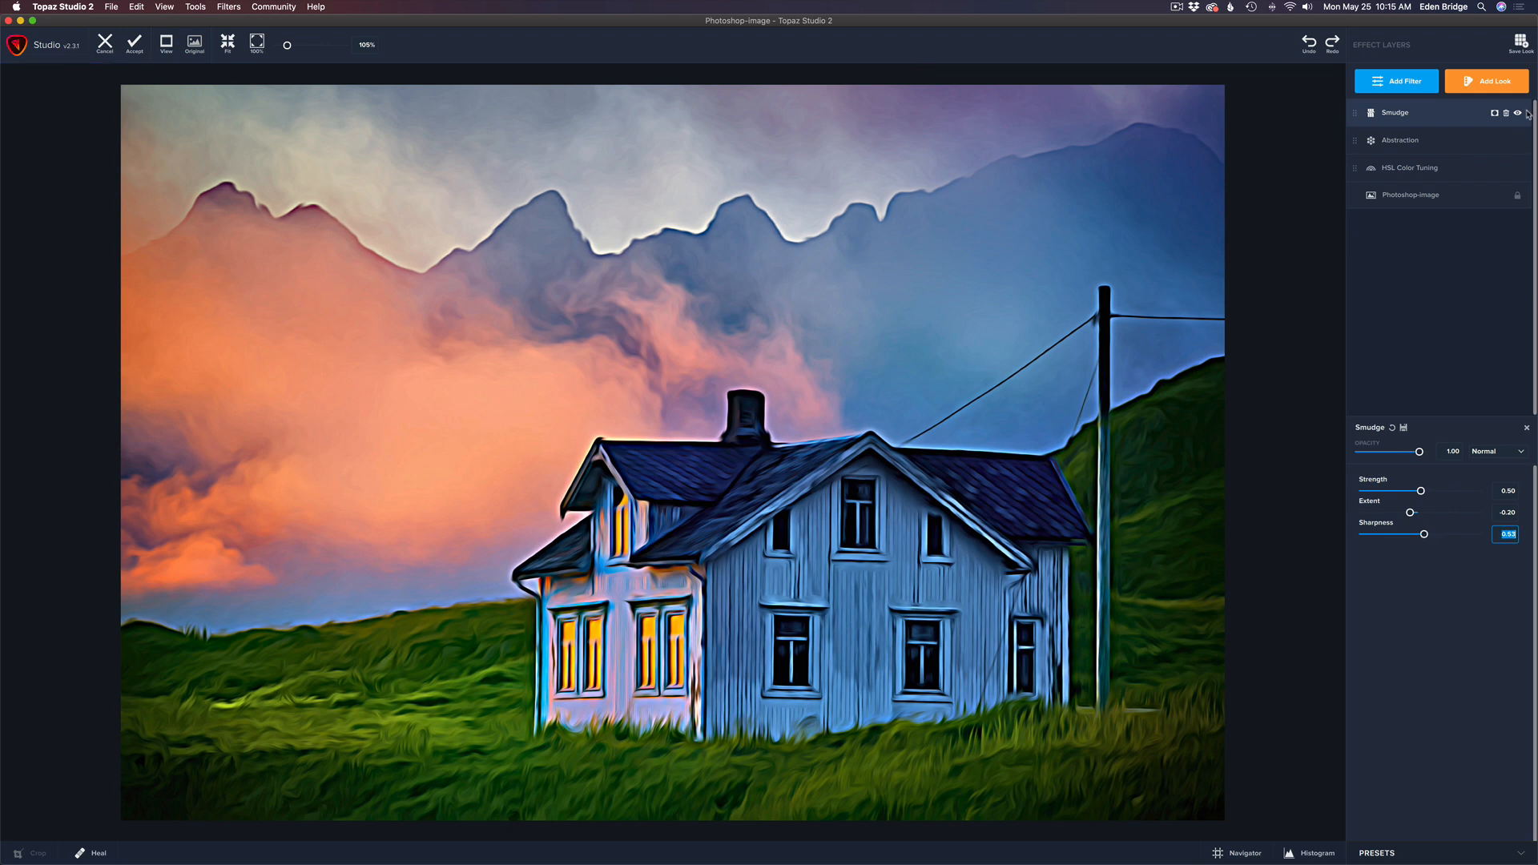
Add an inverted mask to the Smudge filter and set up its mask brush with Radius 0.30 and Edge Aware off
left_click(1493, 114)
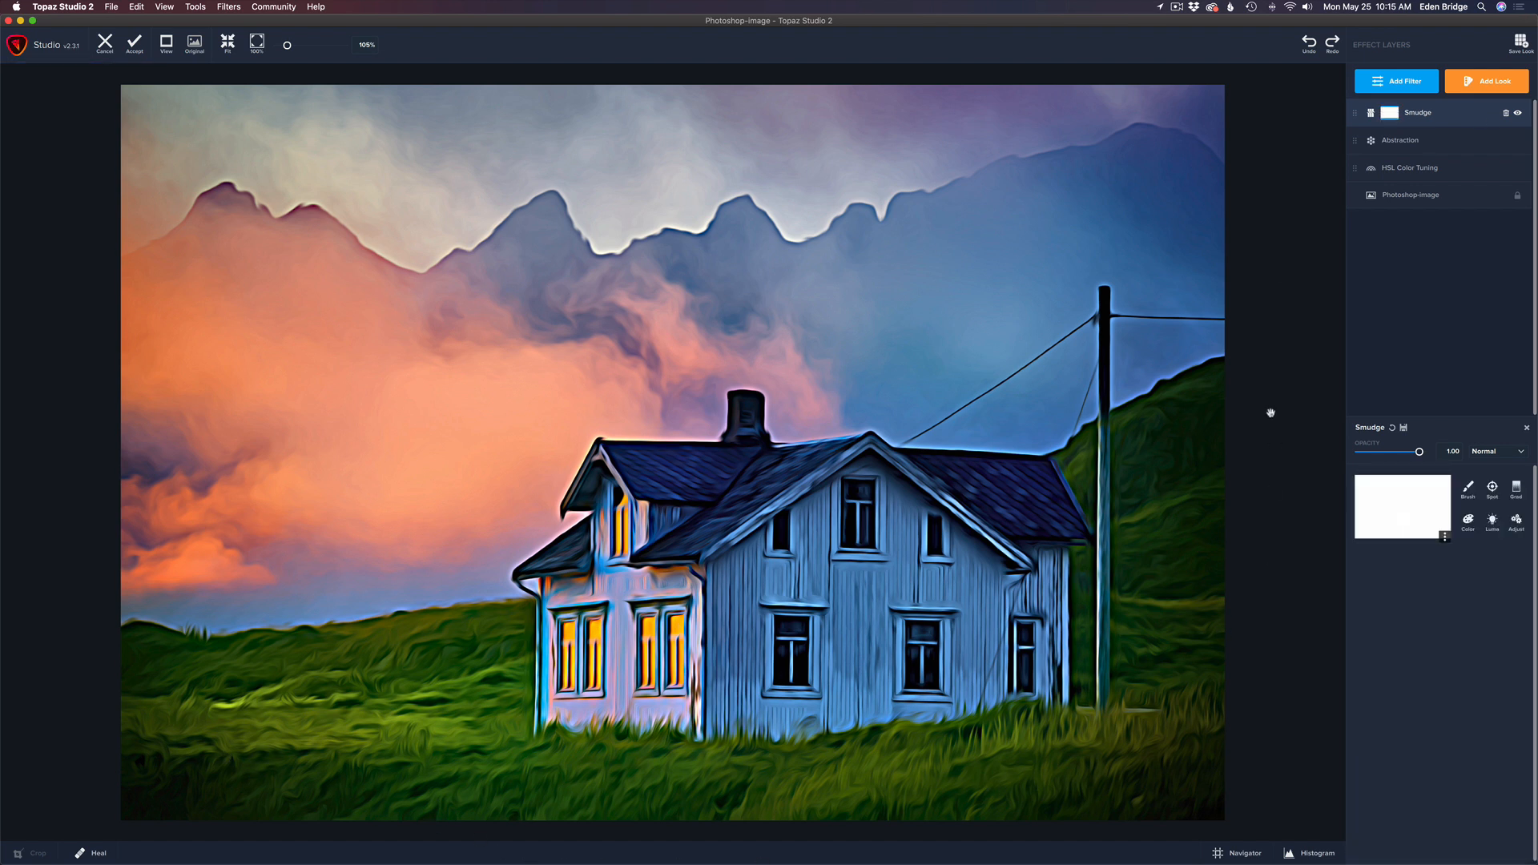
left_click(1446, 538)
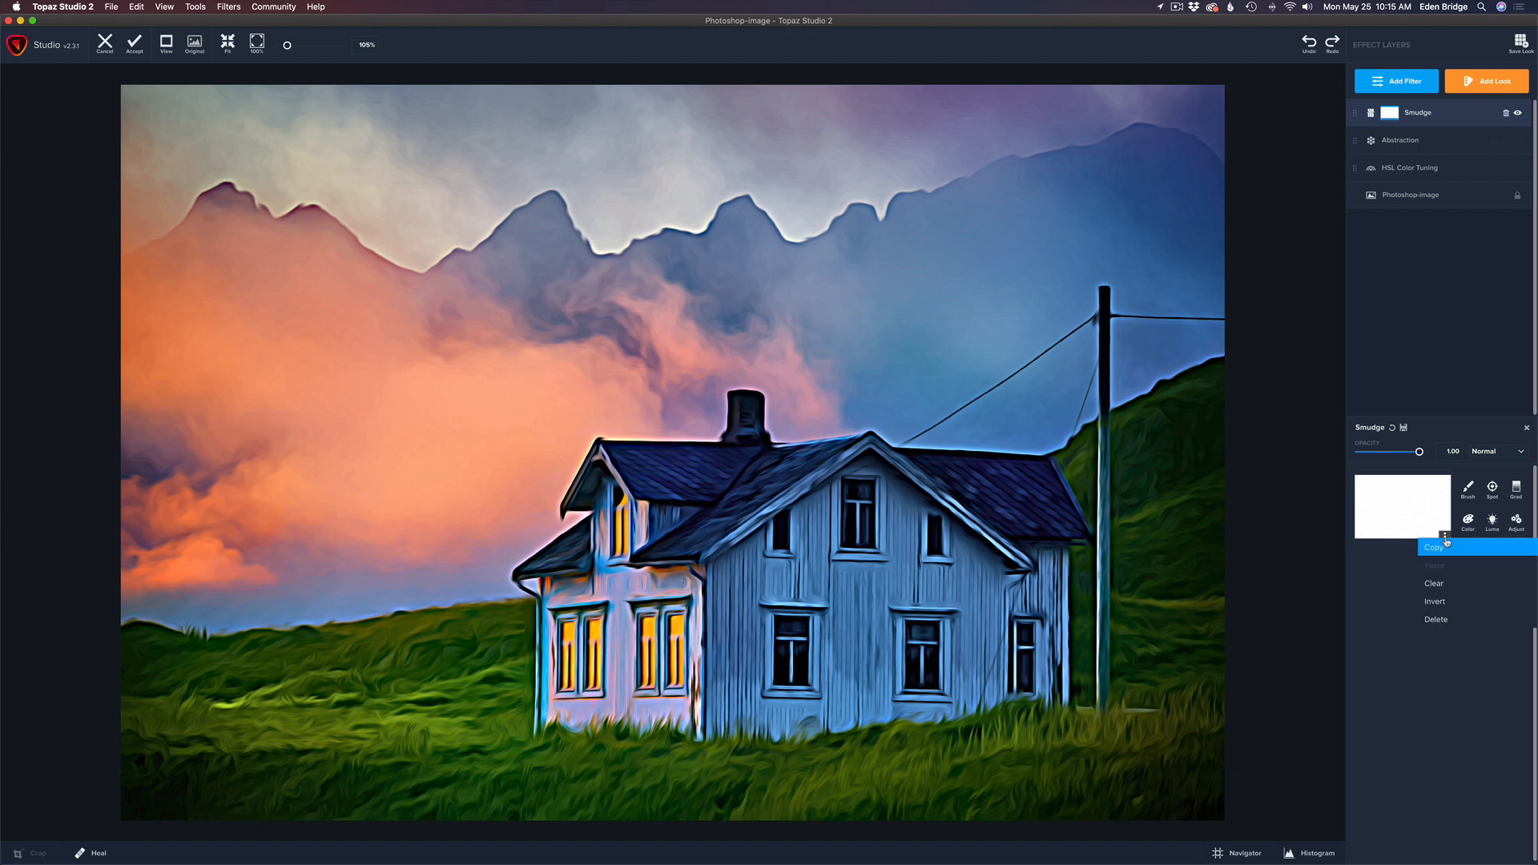
left_click(1447, 601)
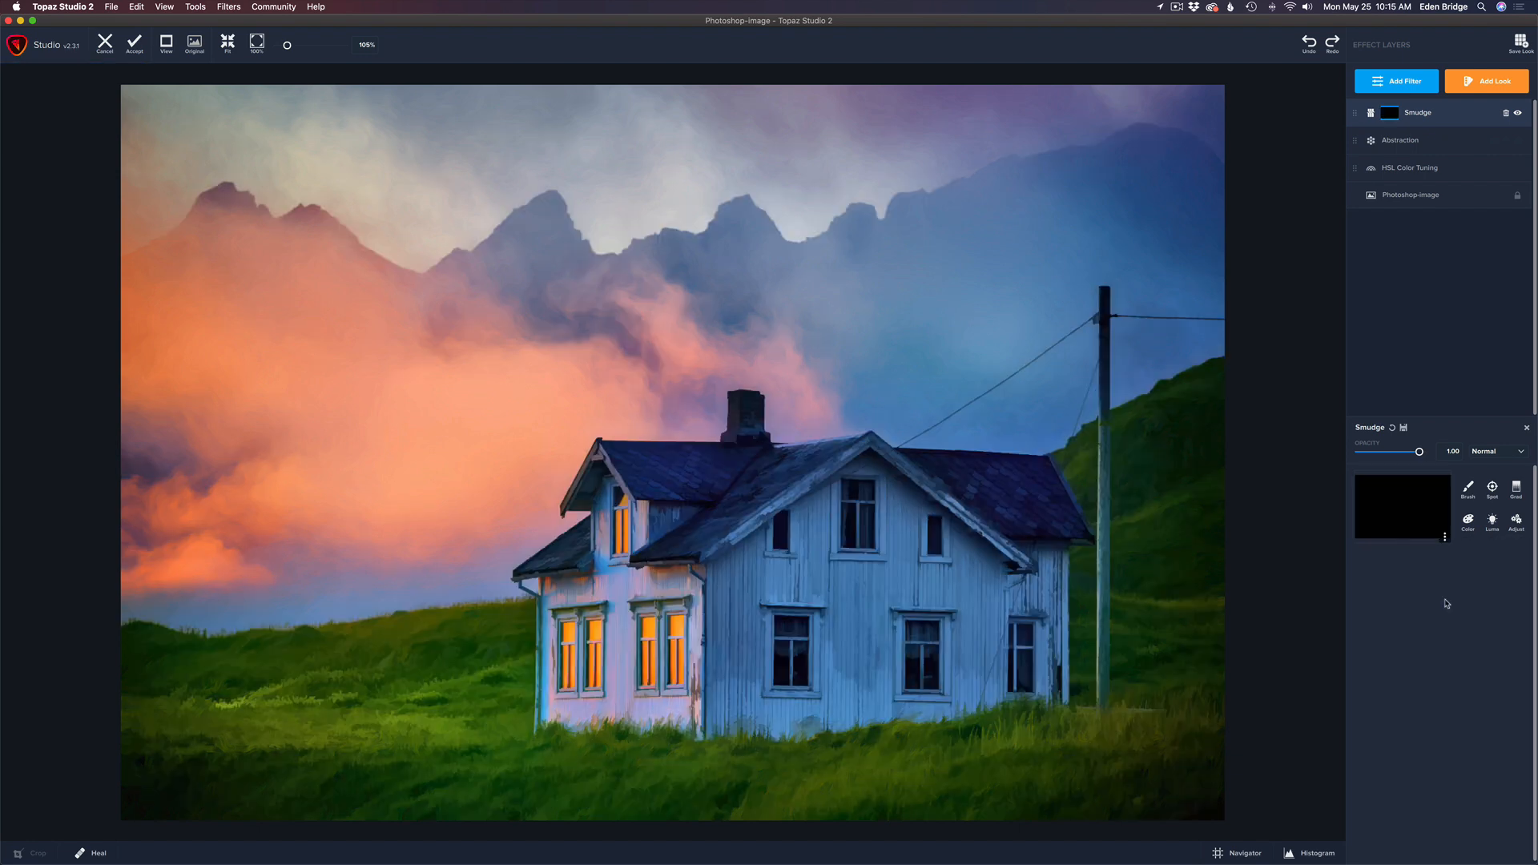
left_click(1468, 488)
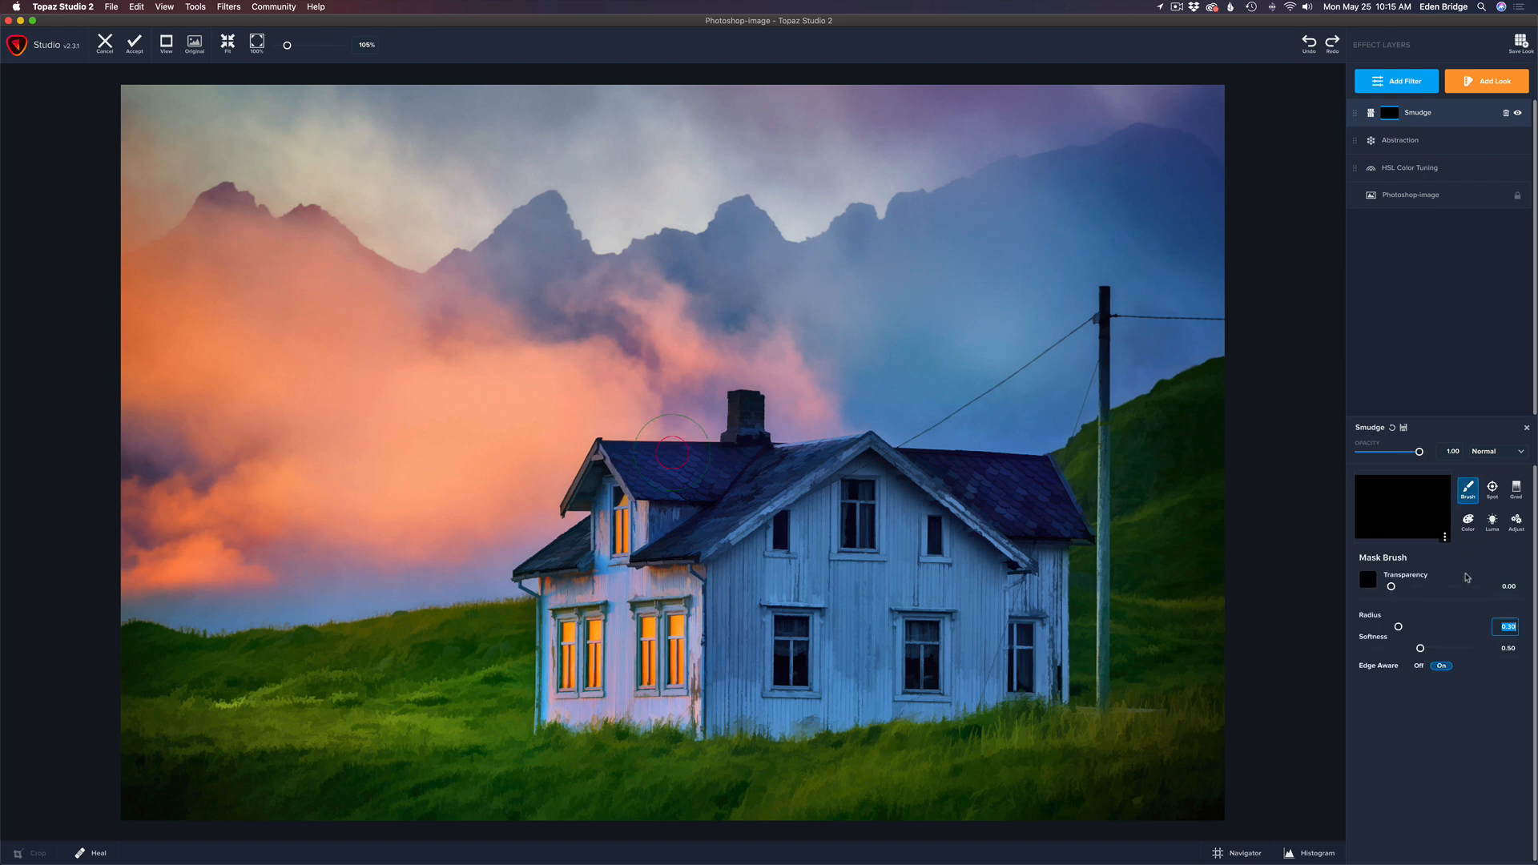
left_click(1426, 667)
left_click_drag(1399, 628, 1399, 627)
Try to paint the foreground grass into the Smudge mask with the brush Transparency at 0.00
left_click_drag(126, 775, 559, 744)
left_click_drag(443, 804, 125, 815)
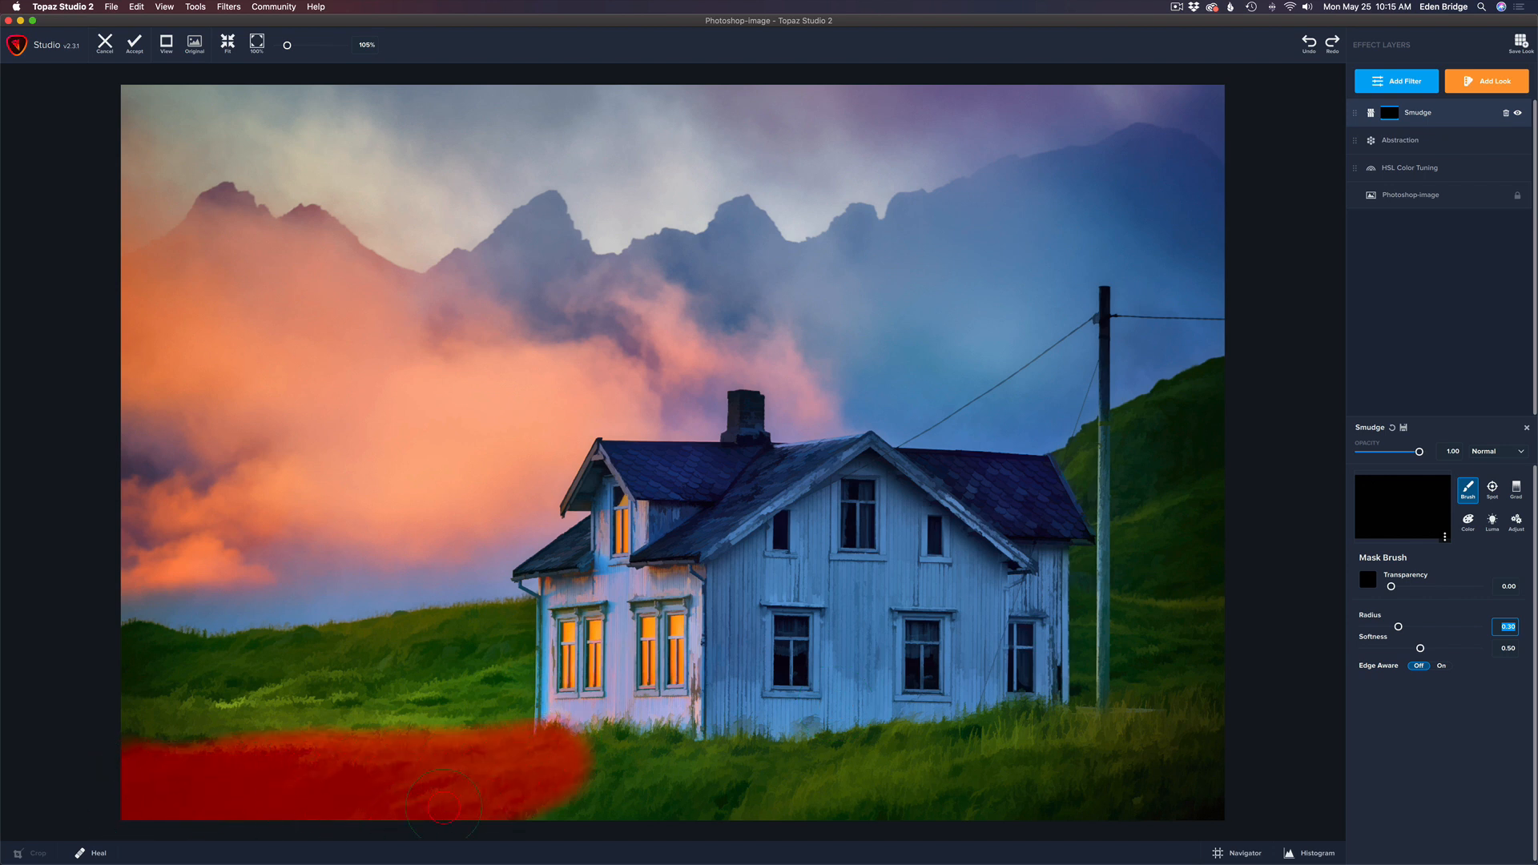
mouse_move(569, 759)
left_mouse_down()
mouse_move(681, 755)
mouse_move(584, 796)
mouse_move(702, 801)
mouse_move(735, 744)
mouse_move(745, 779)
mouse_move(787, 784)
mouse_move(792, 754)
mouse_move(1061, 723)
mouse_move(1078, 733)
mouse_move(1075, 797)
mouse_move(1233, 792)
mouse_move(1221, 758)
mouse_move(1096, 737)
left_mouse_up()
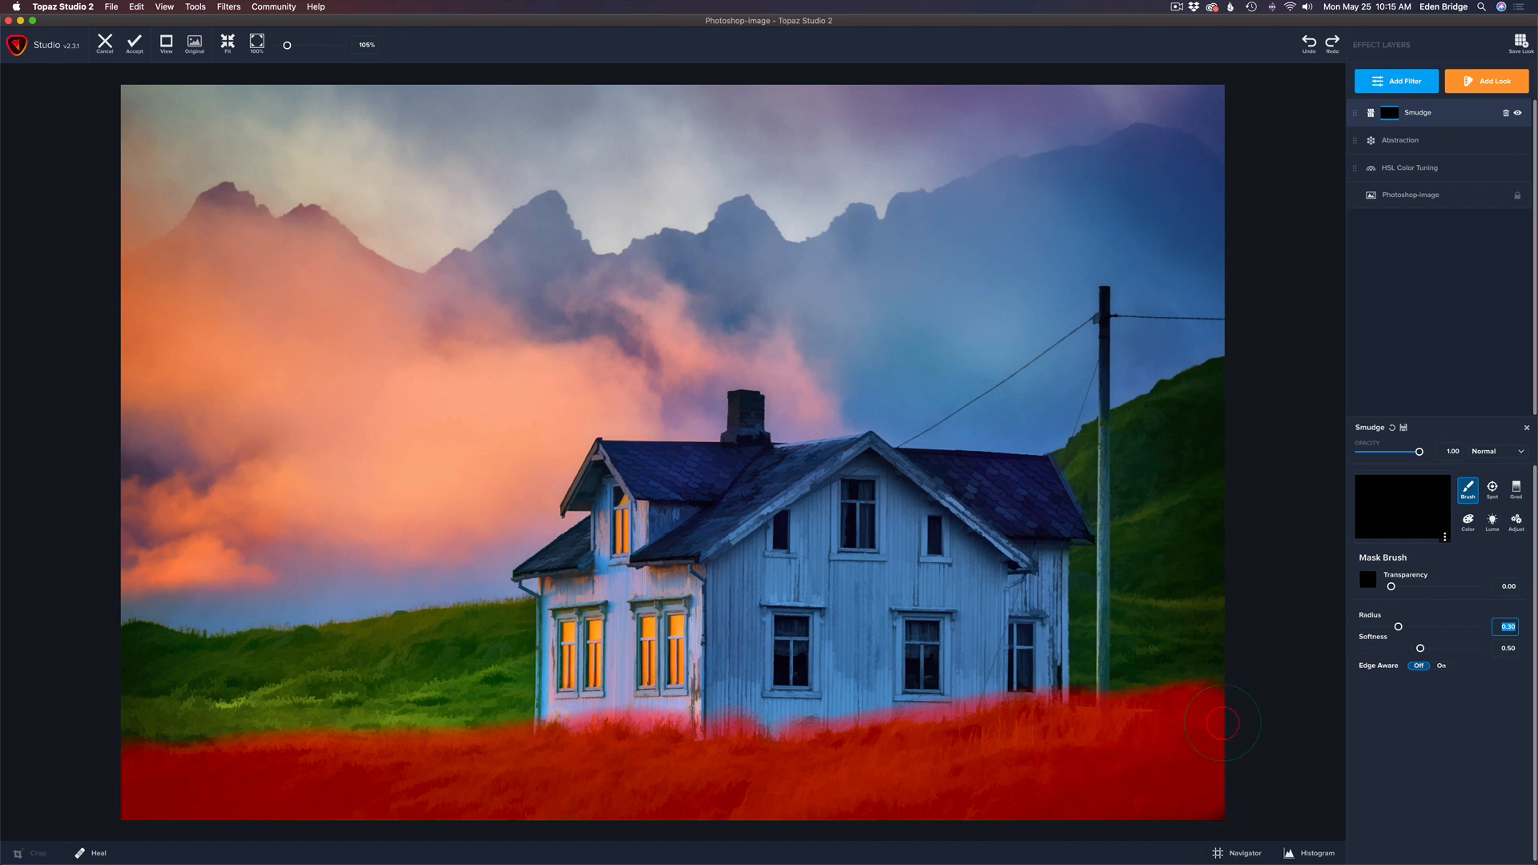
left_click_drag(1216, 725, 1173, 815)
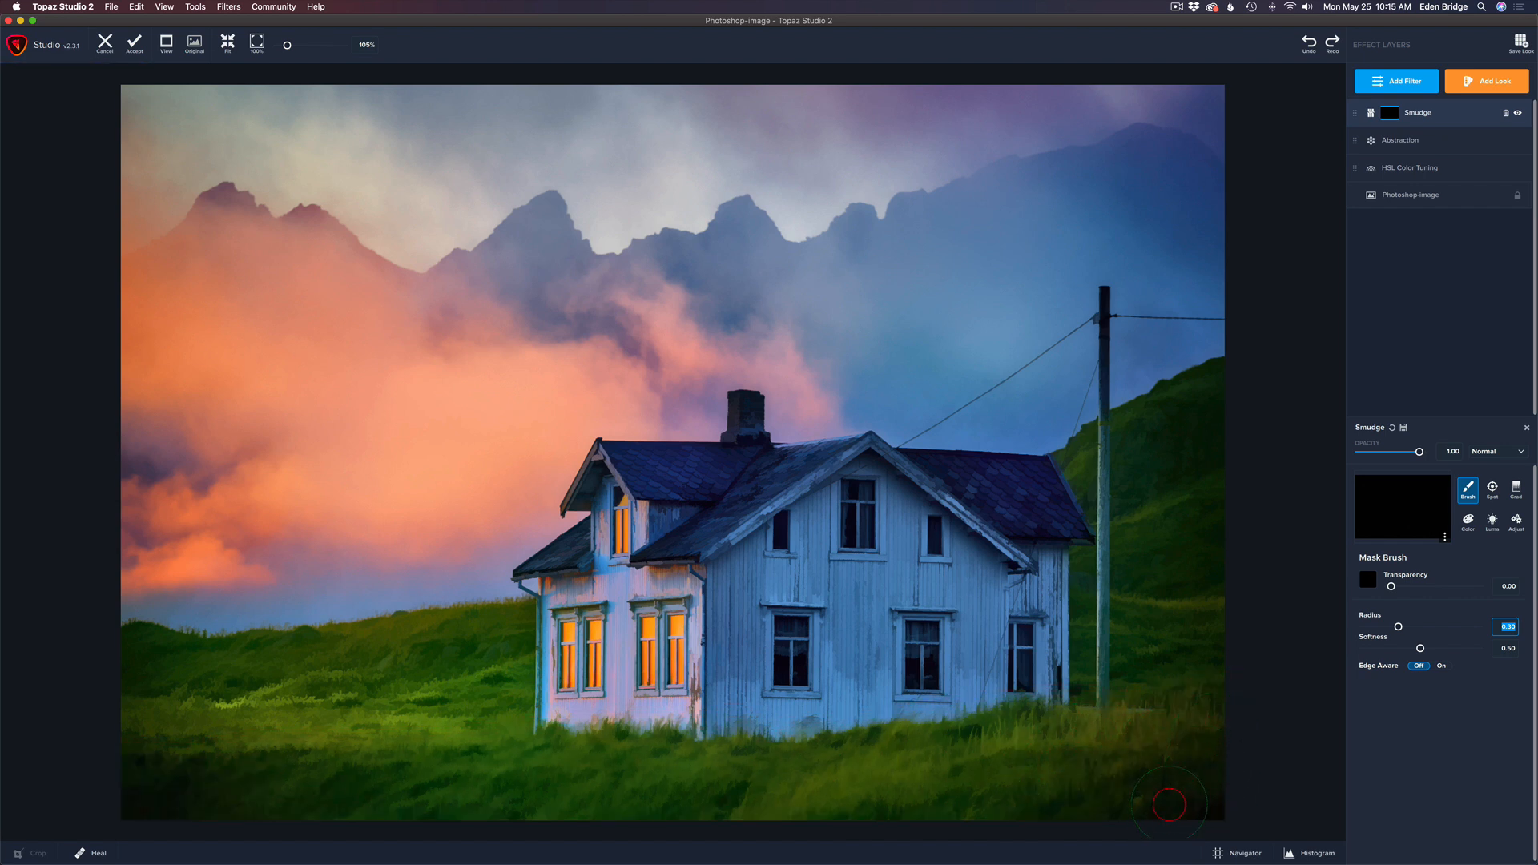
Set the mask brush Transparency to 1.00 and paint the Smudge effect onto the whole strip of foreground grass
left_click_drag(1391, 587, 1525, 597)
mouse_move(147, 774)
left_mouse_down()
mouse_move(178, 793)
mouse_move(147, 777)
mouse_move(299, 772)
mouse_move(137, 773)
mouse_move(581, 730)
left_mouse_up()
mouse_move(407, 811)
left_mouse_down()
mouse_move(618, 796)
mouse_move(643, 772)
mouse_move(606, 753)
mouse_move(694, 749)
mouse_move(674, 800)
mouse_move(766, 743)
mouse_move(1051, 721)
mouse_move(1079, 723)
mouse_move(708, 781)
mouse_move(1102, 796)
mouse_move(1164, 764)
left_mouse_up()
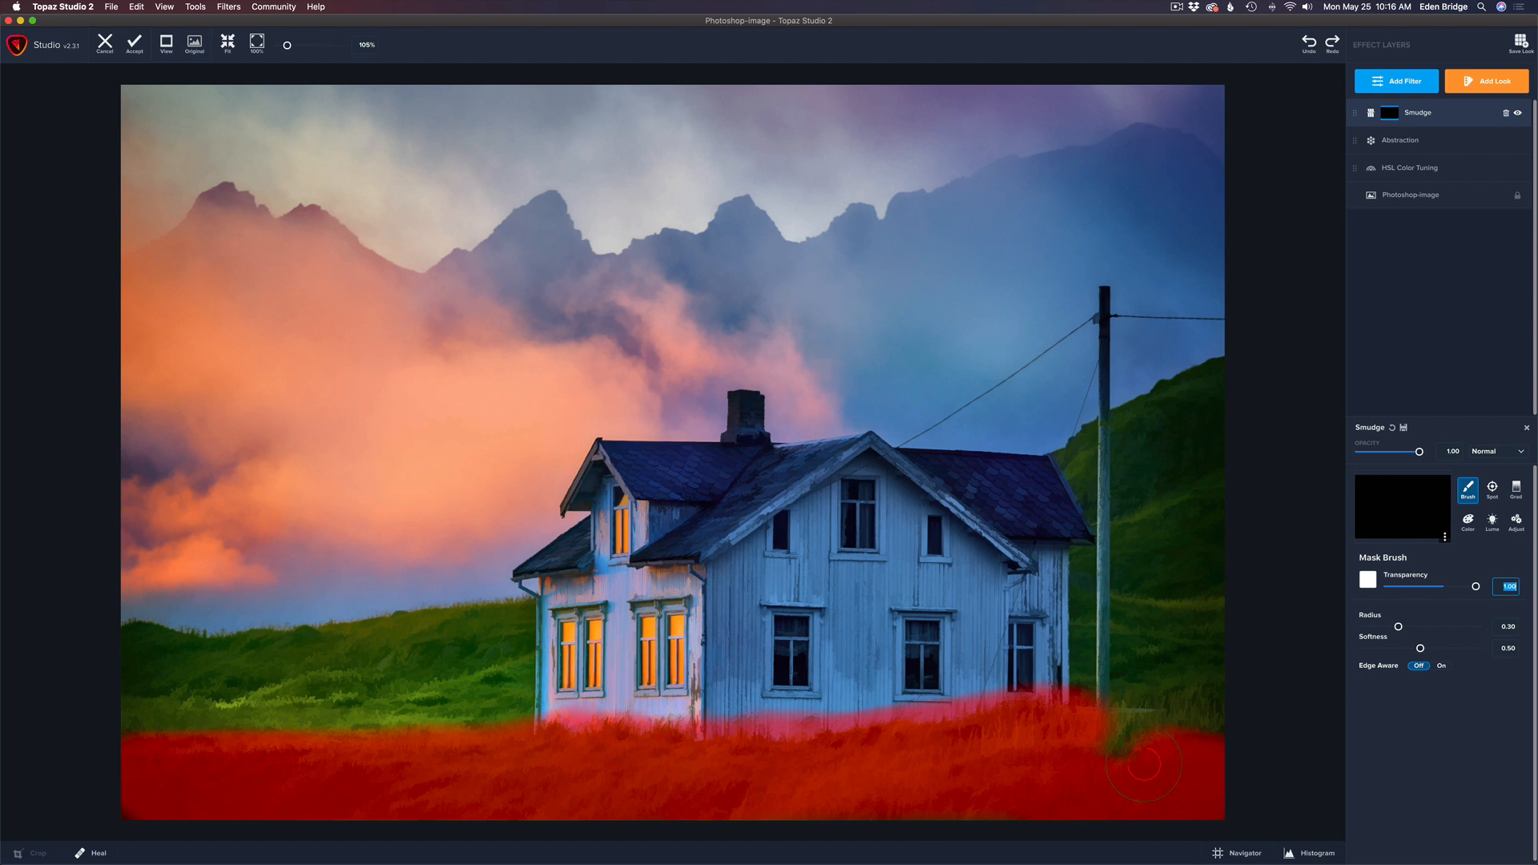
mouse_move(1087, 734)
left_mouse_down()
mouse_move(1206, 723)
mouse_move(1214, 754)
mouse_move(1132, 742)
mouse_move(1150, 767)
mouse_move(1123, 825)
left_mouse_up()
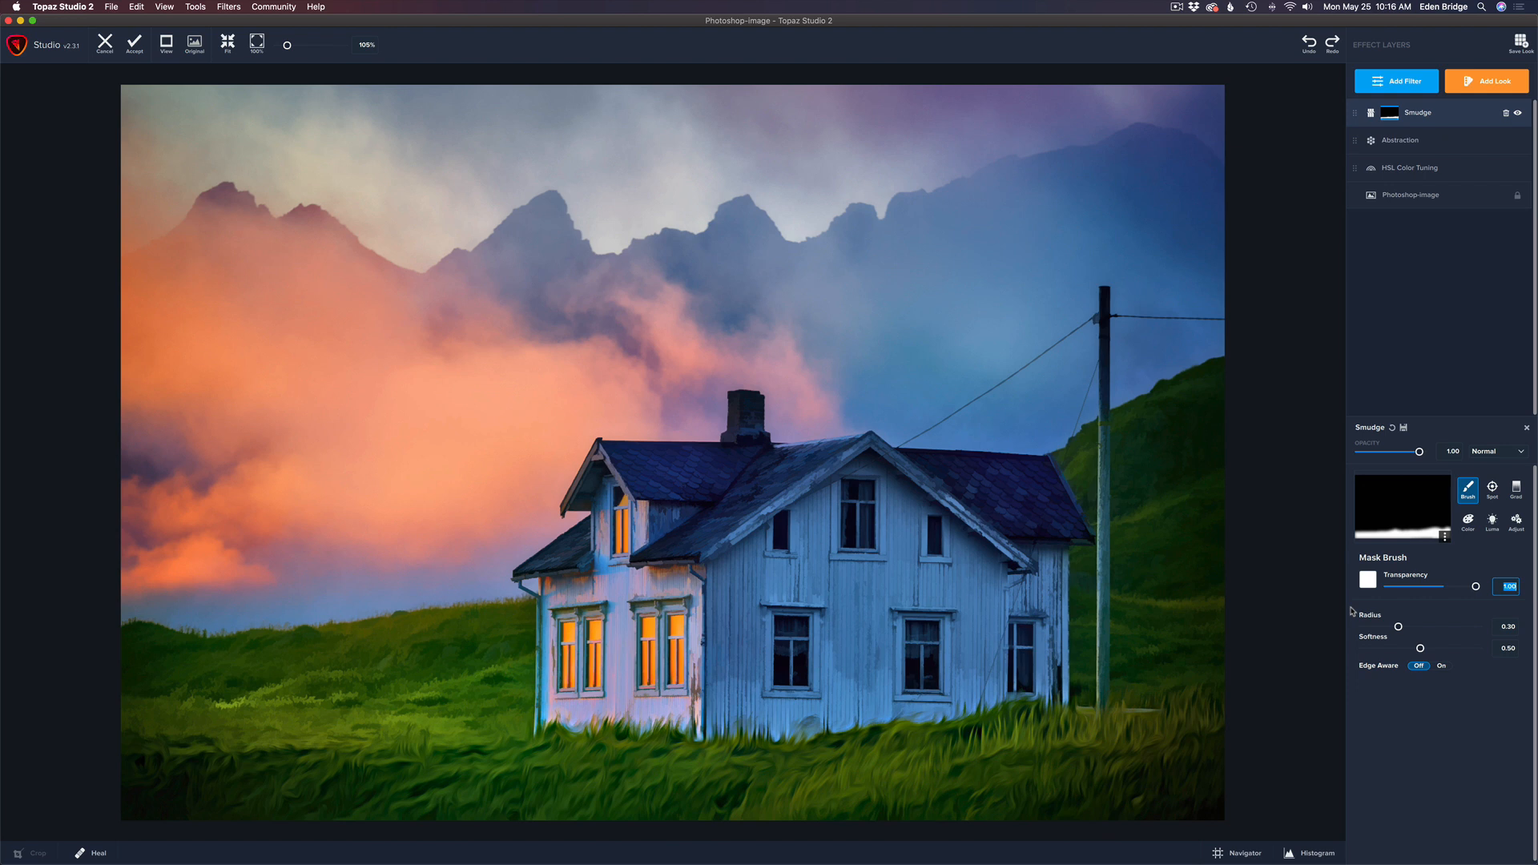
Return to the Smudge filter's settings and lower its opacity slightly
left_click(1467, 117)
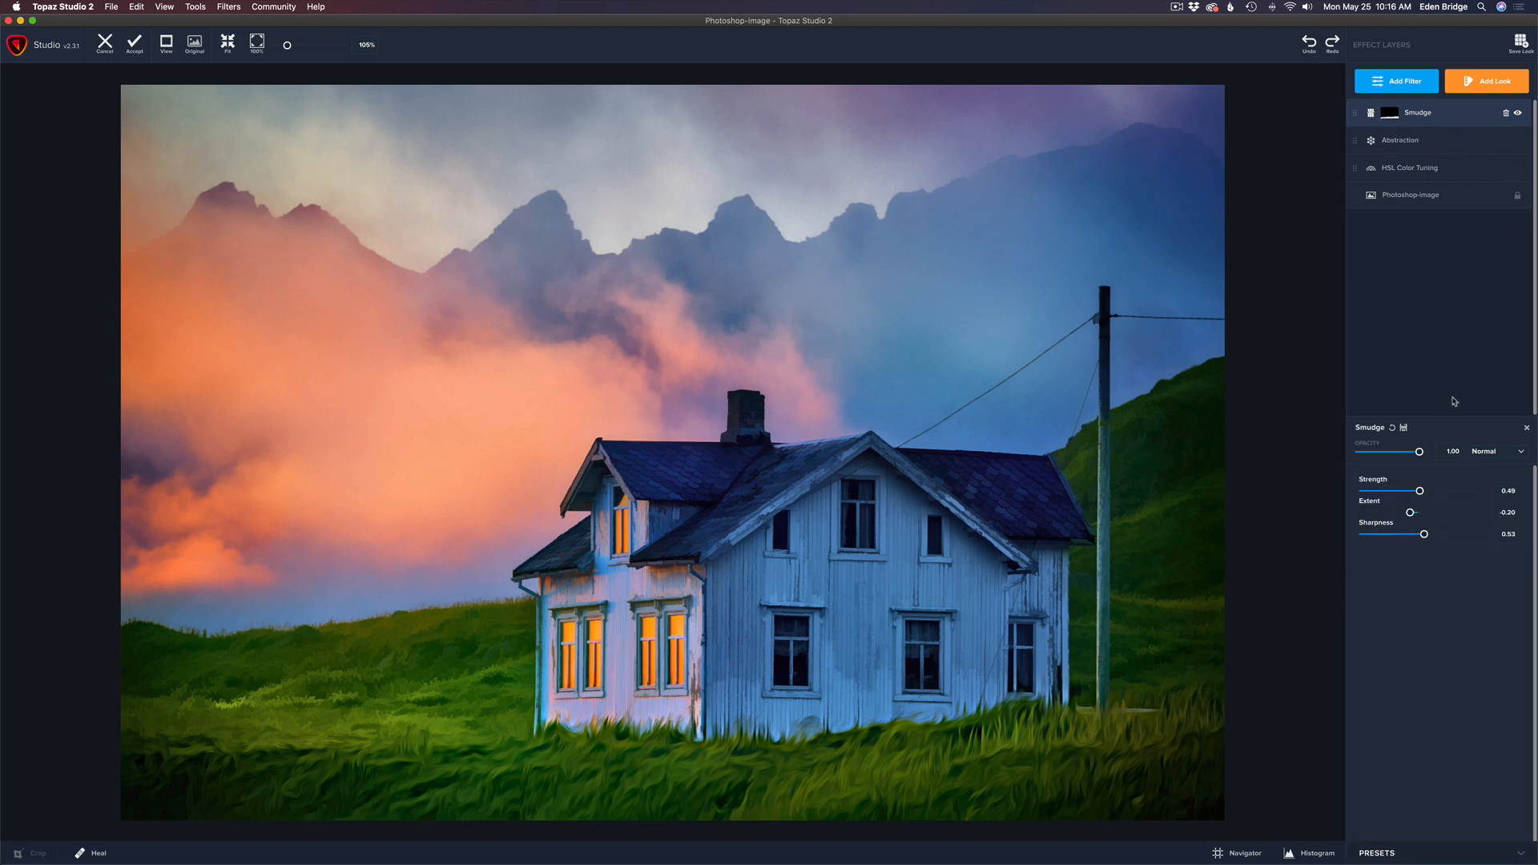
mouse_move(1415, 453)
left_mouse_down()
mouse_move(1459, 457)
mouse_move(1411, 463)
left_mouse_up()
Add a Precision Contrast filter with Micro 0.70, Low 0.13 and Midtone 0.11
left_click(1402, 81)
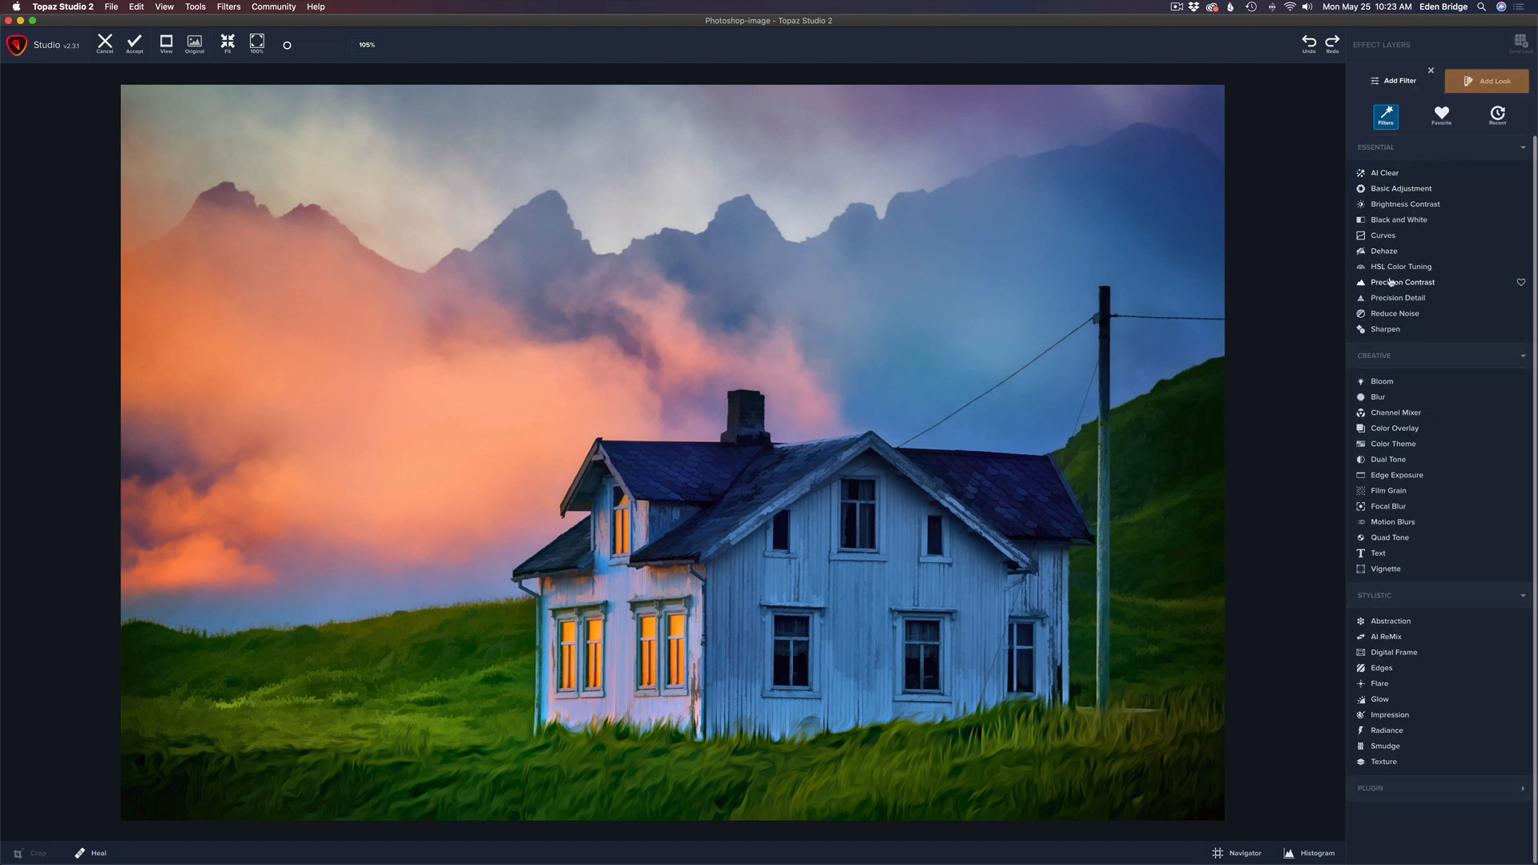
left_click(1394, 285)
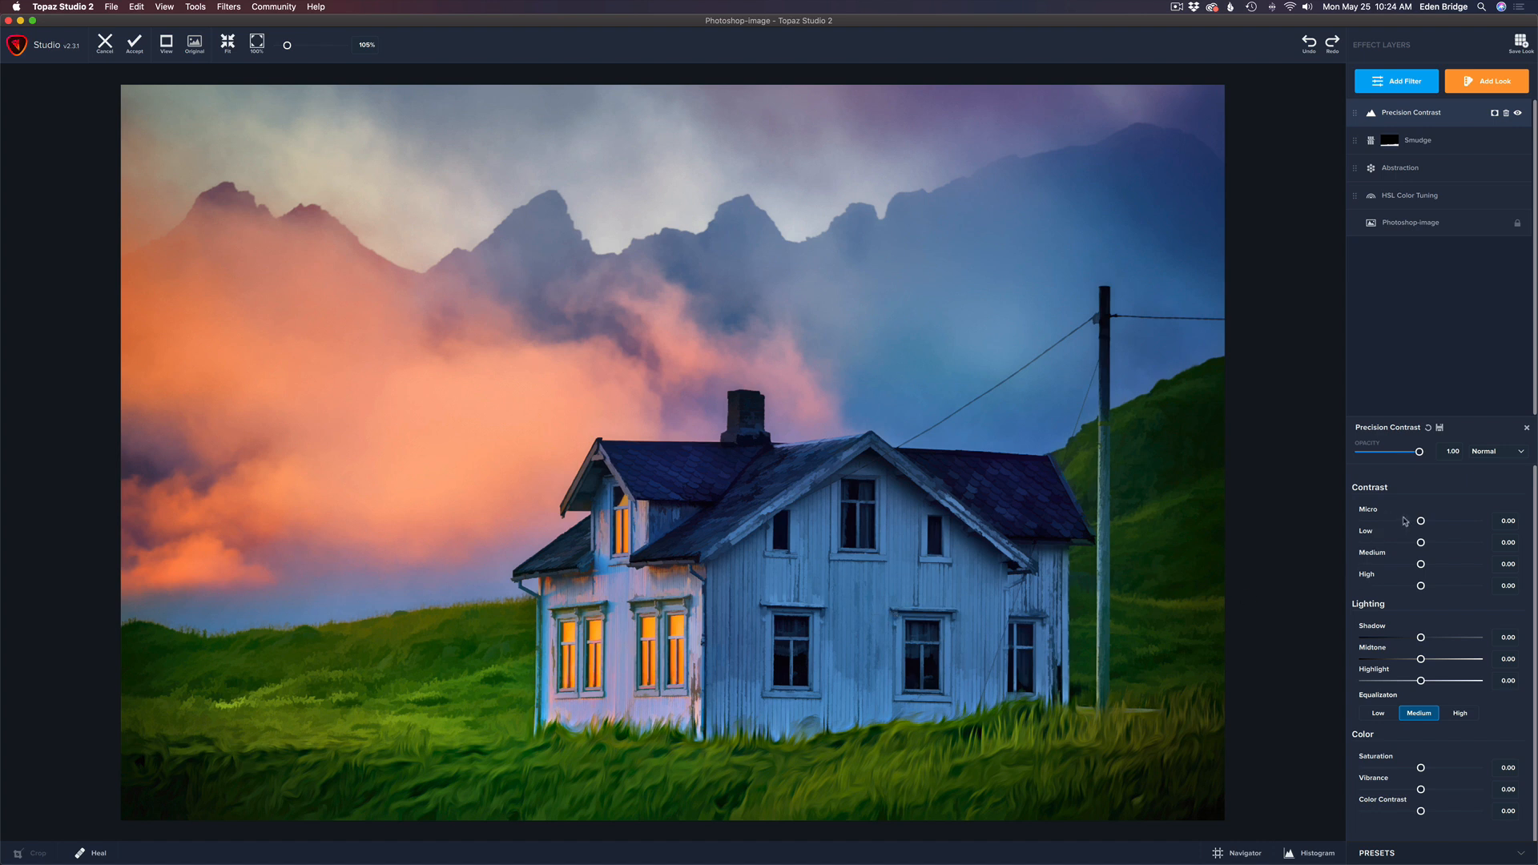
left_click_drag(1422, 521, 1460, 521)
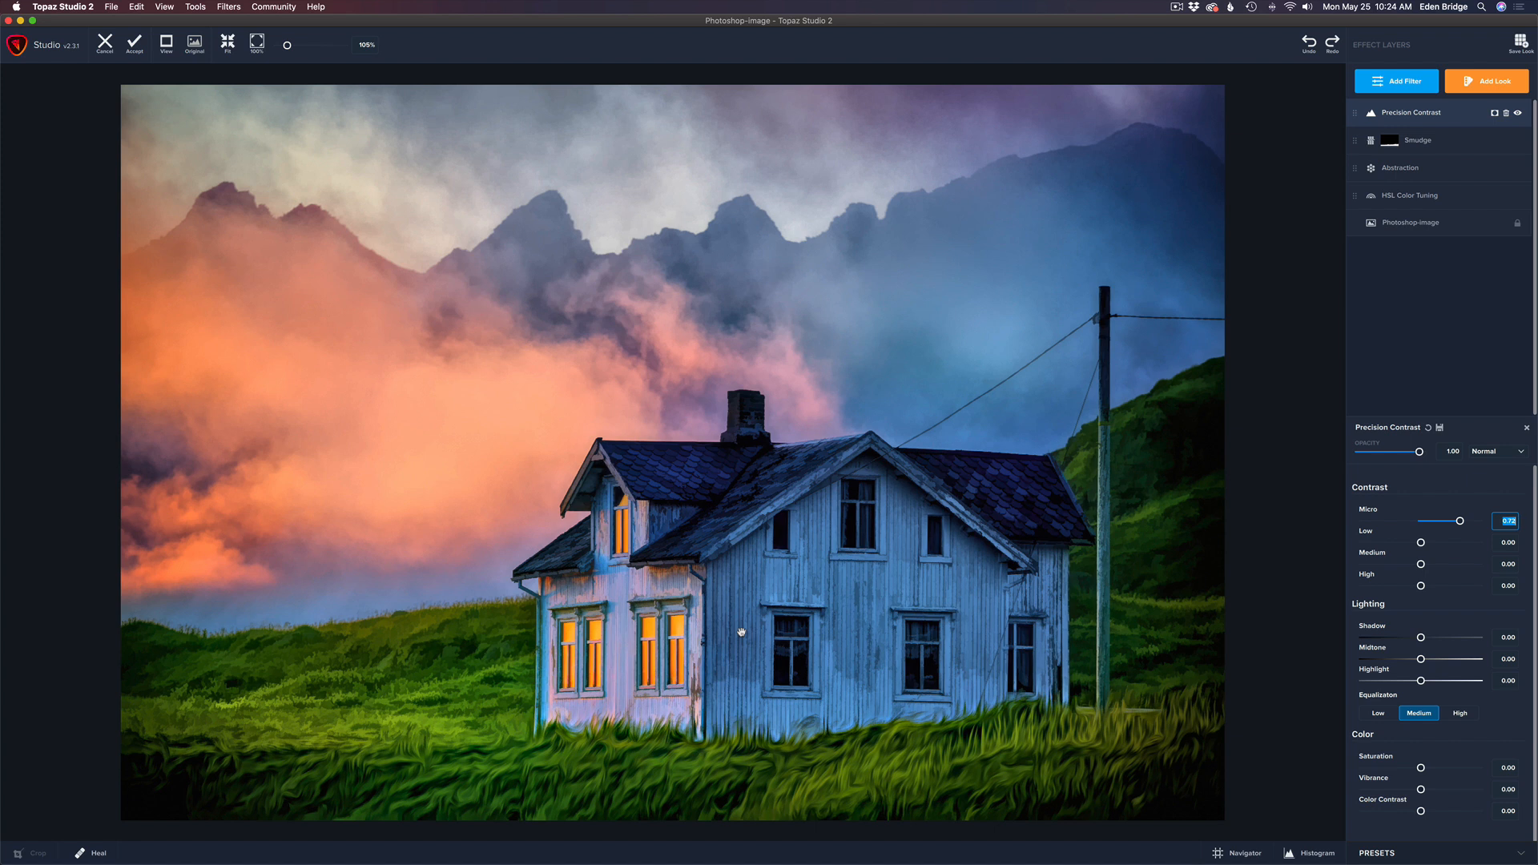
left_click_drag(1461, 522, 1459, 522)
mouse_move(1422, 544)
left_mouse_down()
mouse_move(1447, 545)
mouse_move(1429, 548)
left_mouse_up()
left_click_drag(1423, 661, 1429, 663)
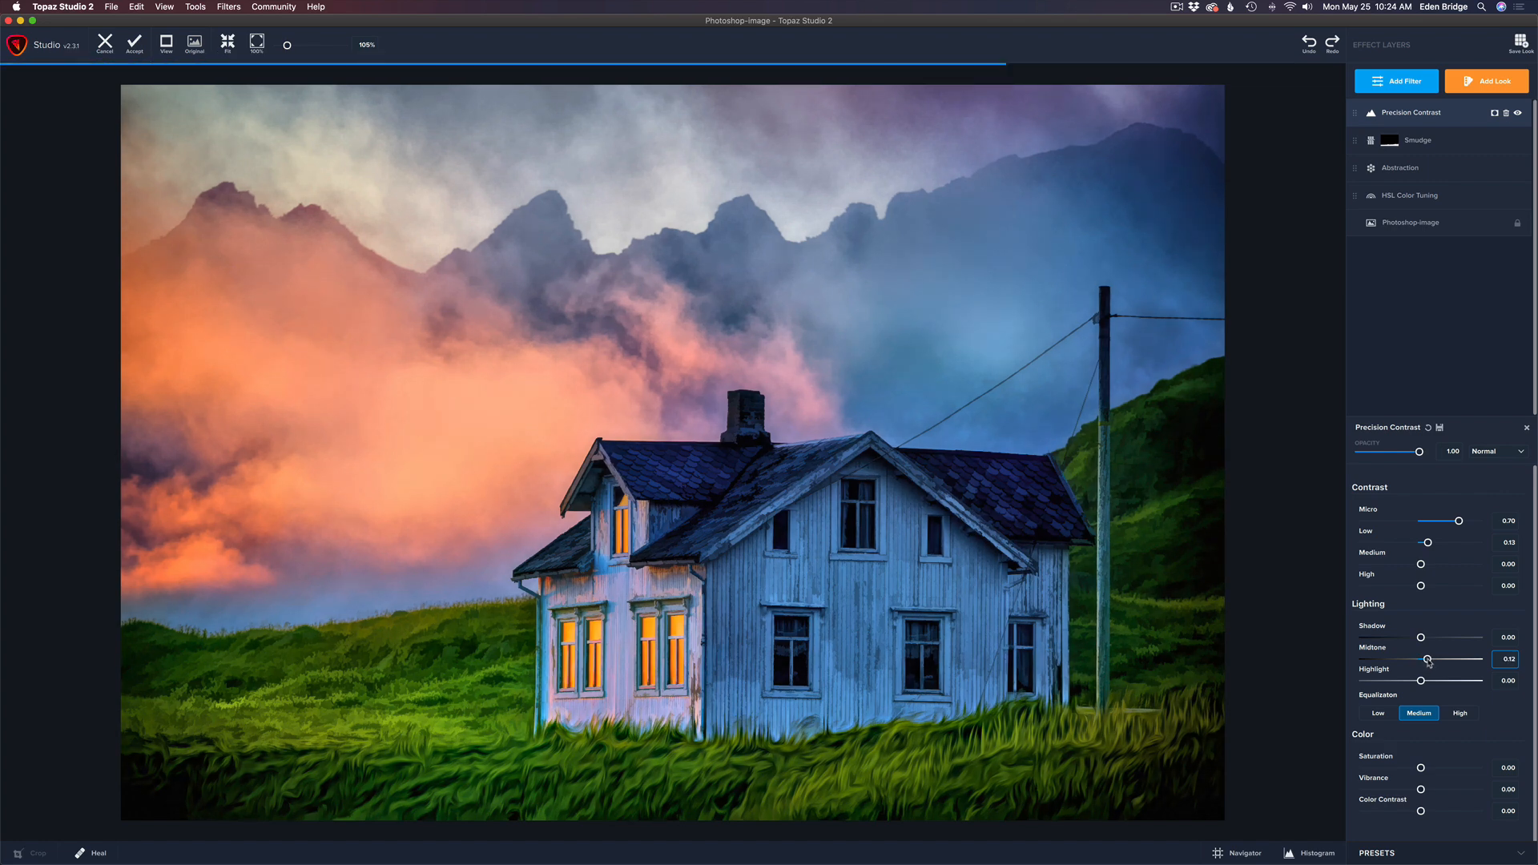
left_click_drag(1428, 662, 1431, 663)
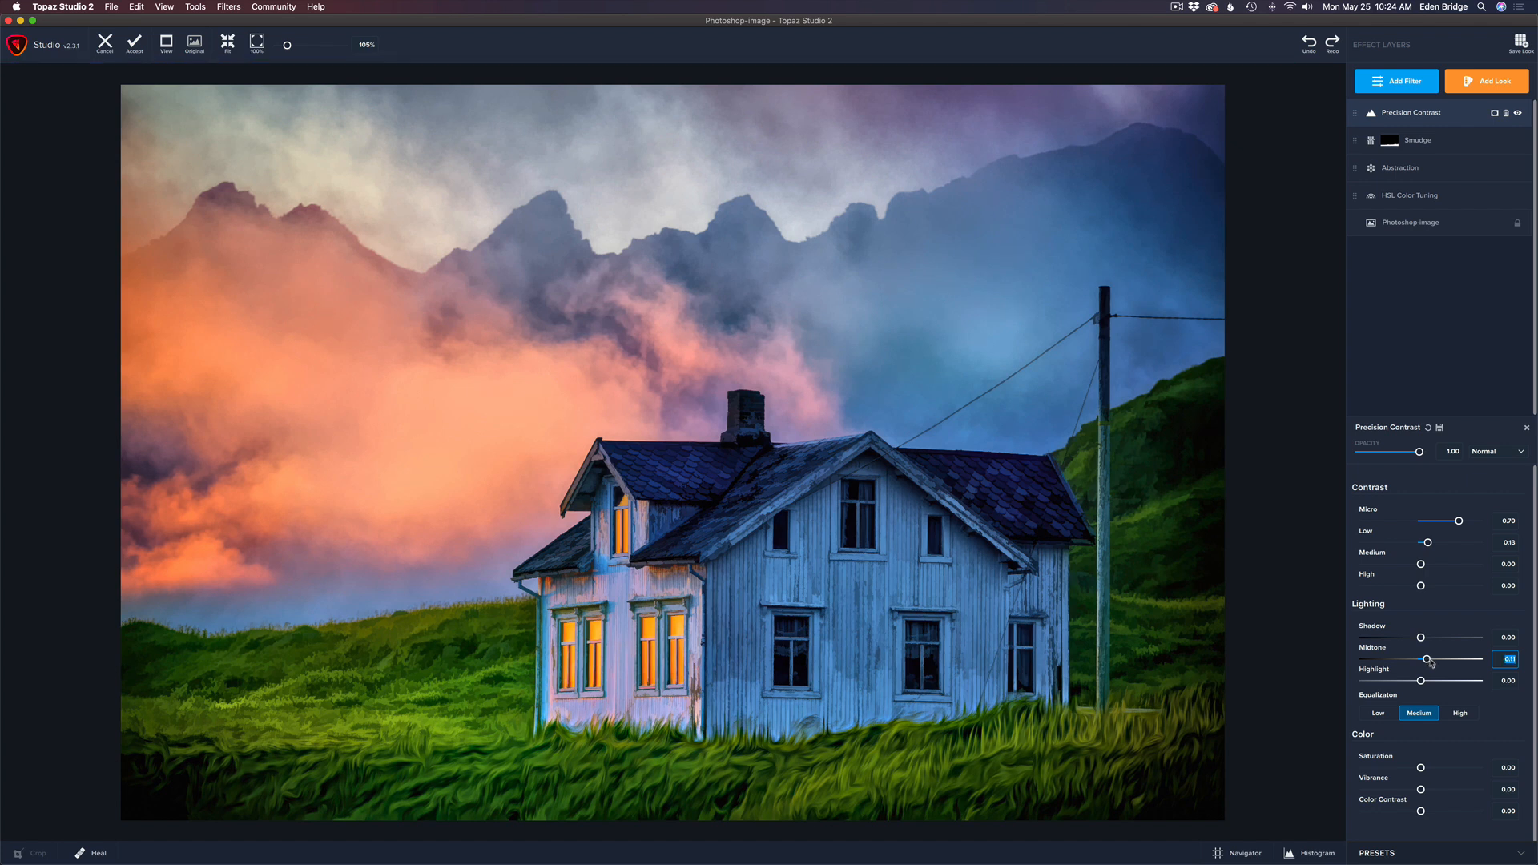
Add an inverted mask to the Precision Contrast filter and set its mask brush to Transparency 1.00 and Radius 0.09
left_click(1495, 112)
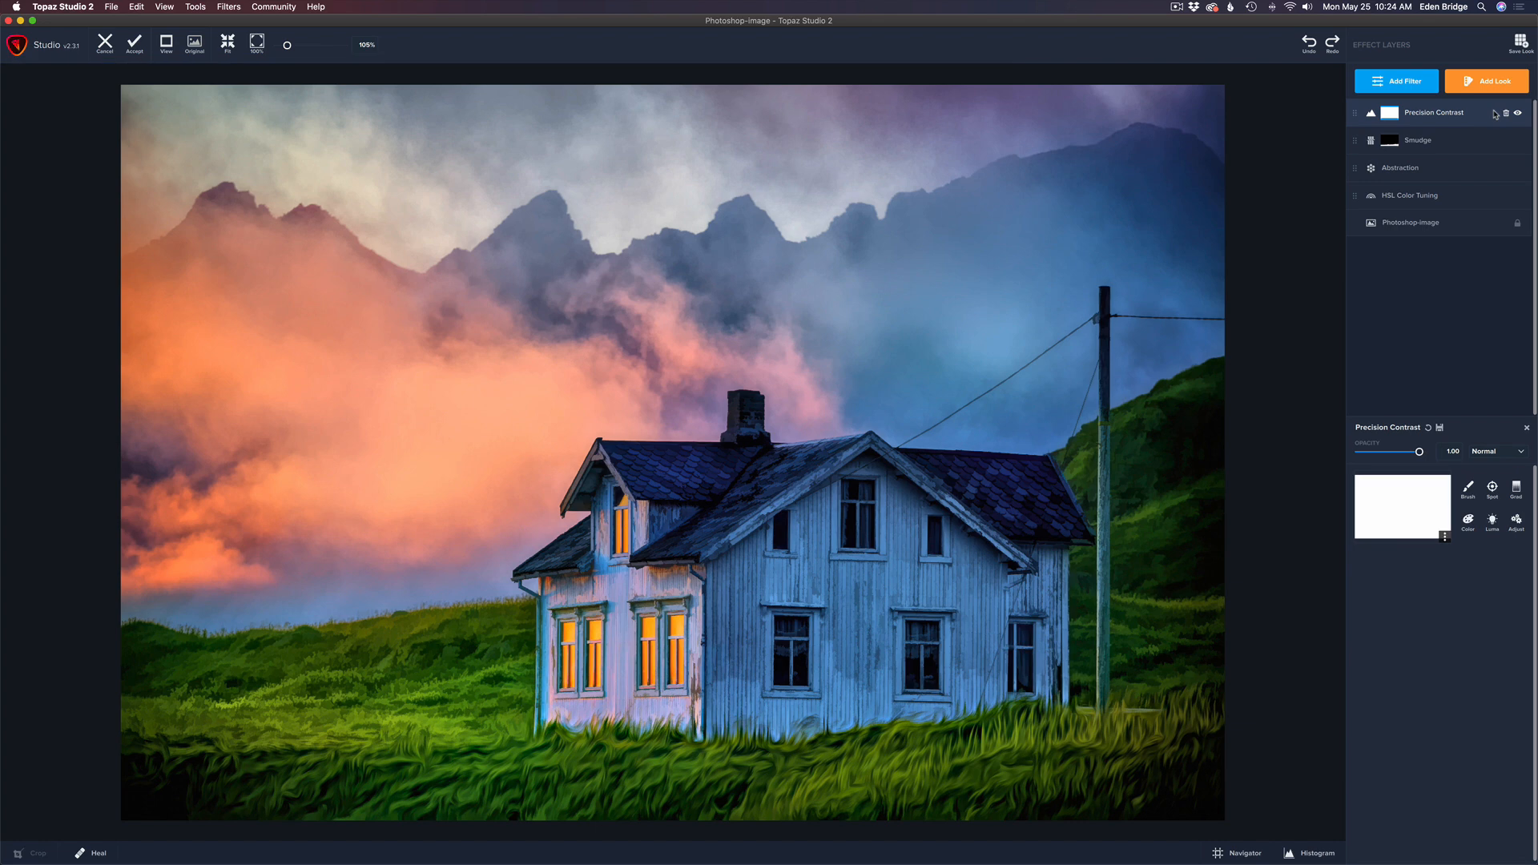
left_click(1444, 536)
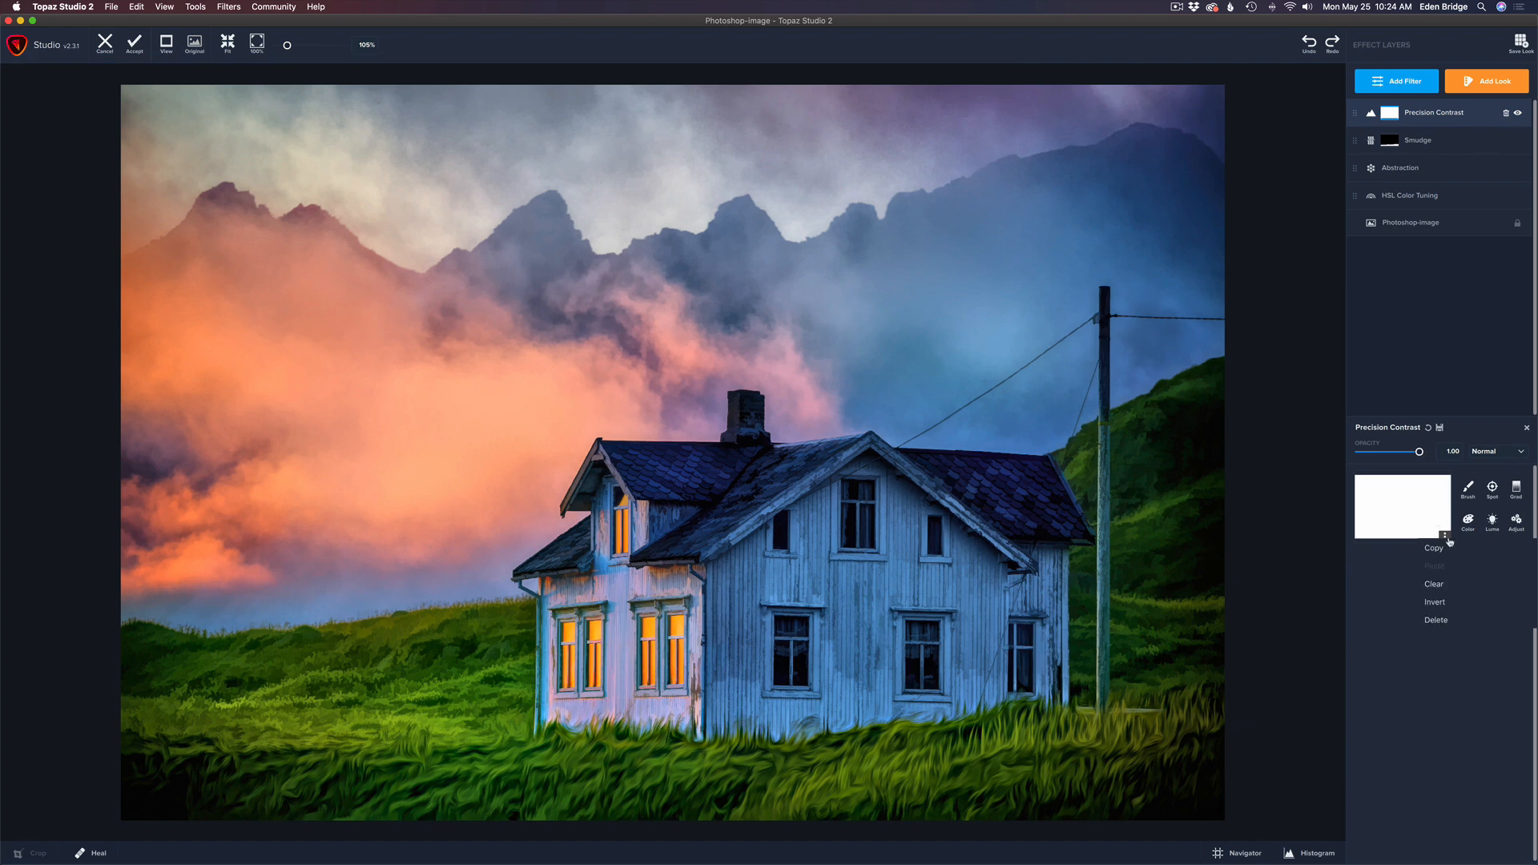
left_click(1447, 604)
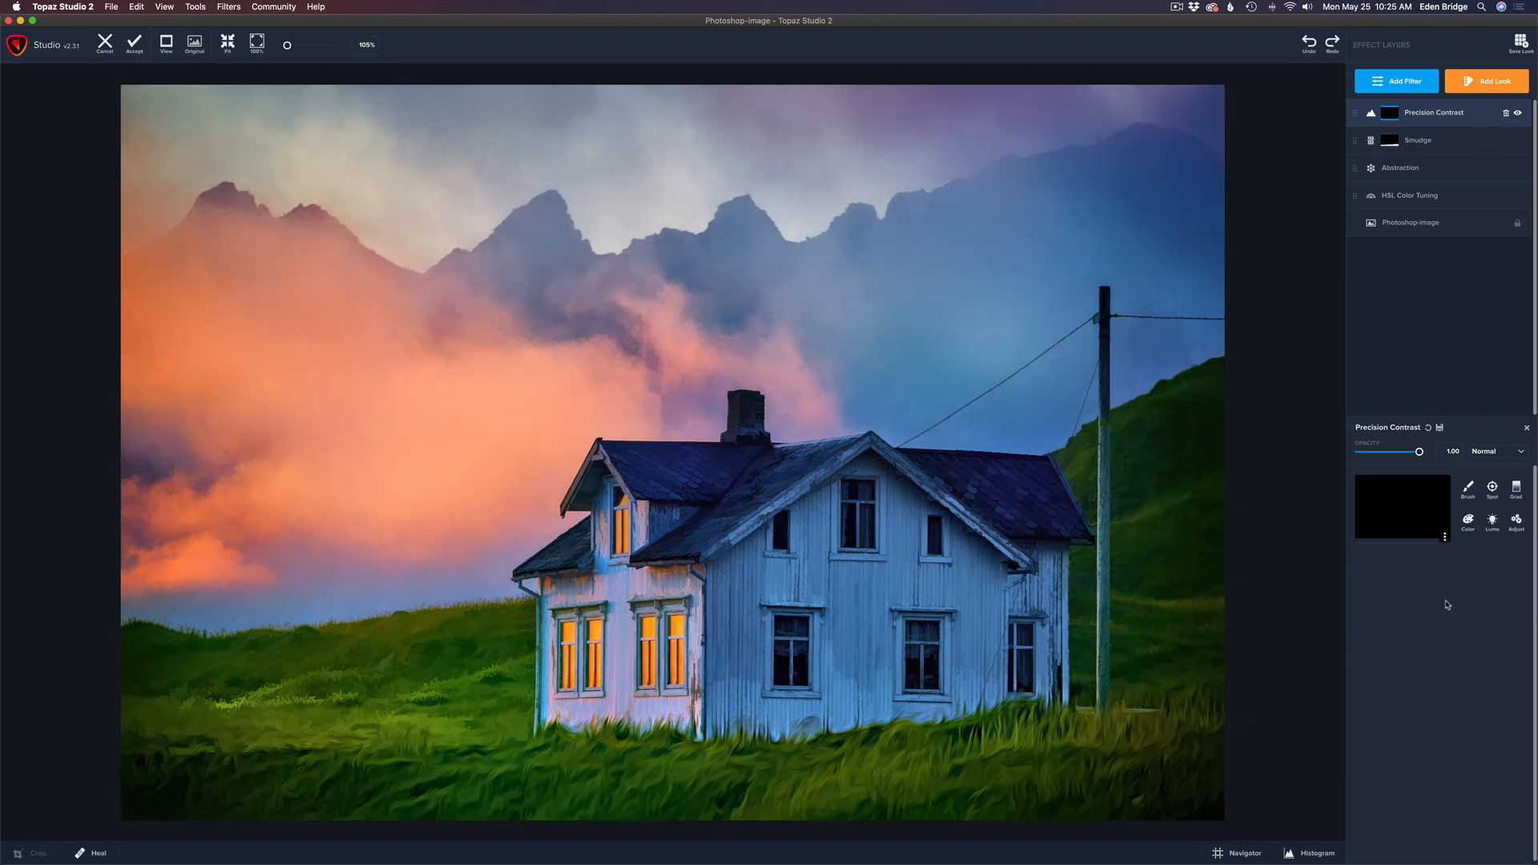
left_click(1468, 488)
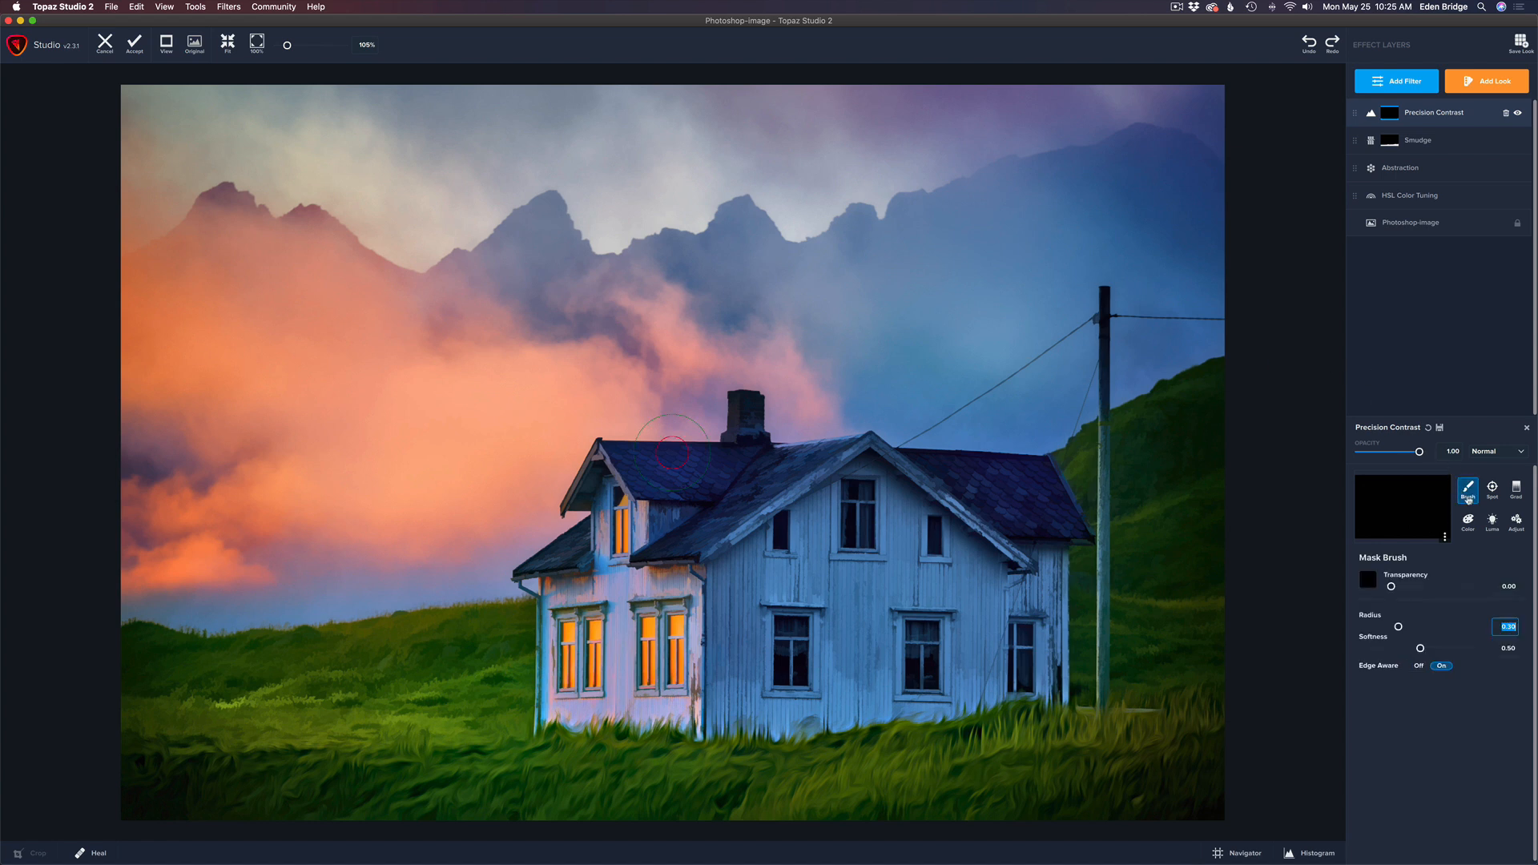
left_click(1497, 587)
type("1.00")
key("Return")
left_click_drag(1398, 627, 1375, 627)
Paint the Precision Contrast effect onto the chimney, the roof's ridge and edges, and the house's outer side walls
mouse_move(745, 409)
left_mouse_down()
mouse_move(733, 394)
mouse_move(733, 440)
mouse_move(762, 442)
mouse_move(749, 405)
mouse_move(762, 408)
left_mouse_up()
mouse_move(577, 504)
left_mouse_down()
mouse_move(599, 449)
mouse_move(843, 447)
left_mouse_up()
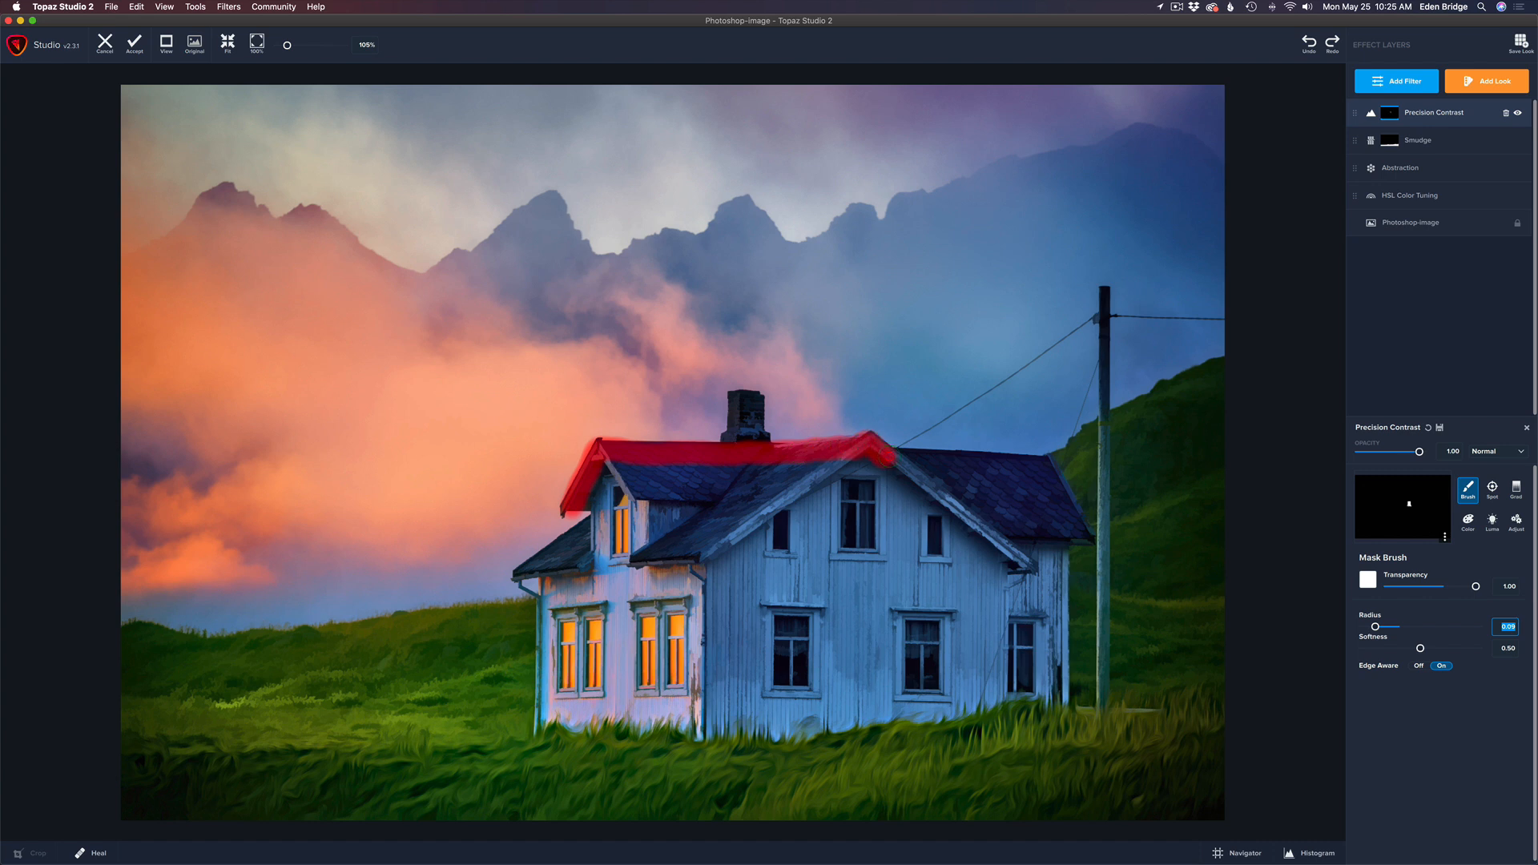
mouse_move(889, 456)
left_mouse_down()
mouse_move(1047, 466)
mouse_move(1085, 526)
mouse_move(1027, 535)
mouse_move(1056, 596)
mouse_move(1056, 699)
mouse_move(1048, 653)
left_mouse_up()
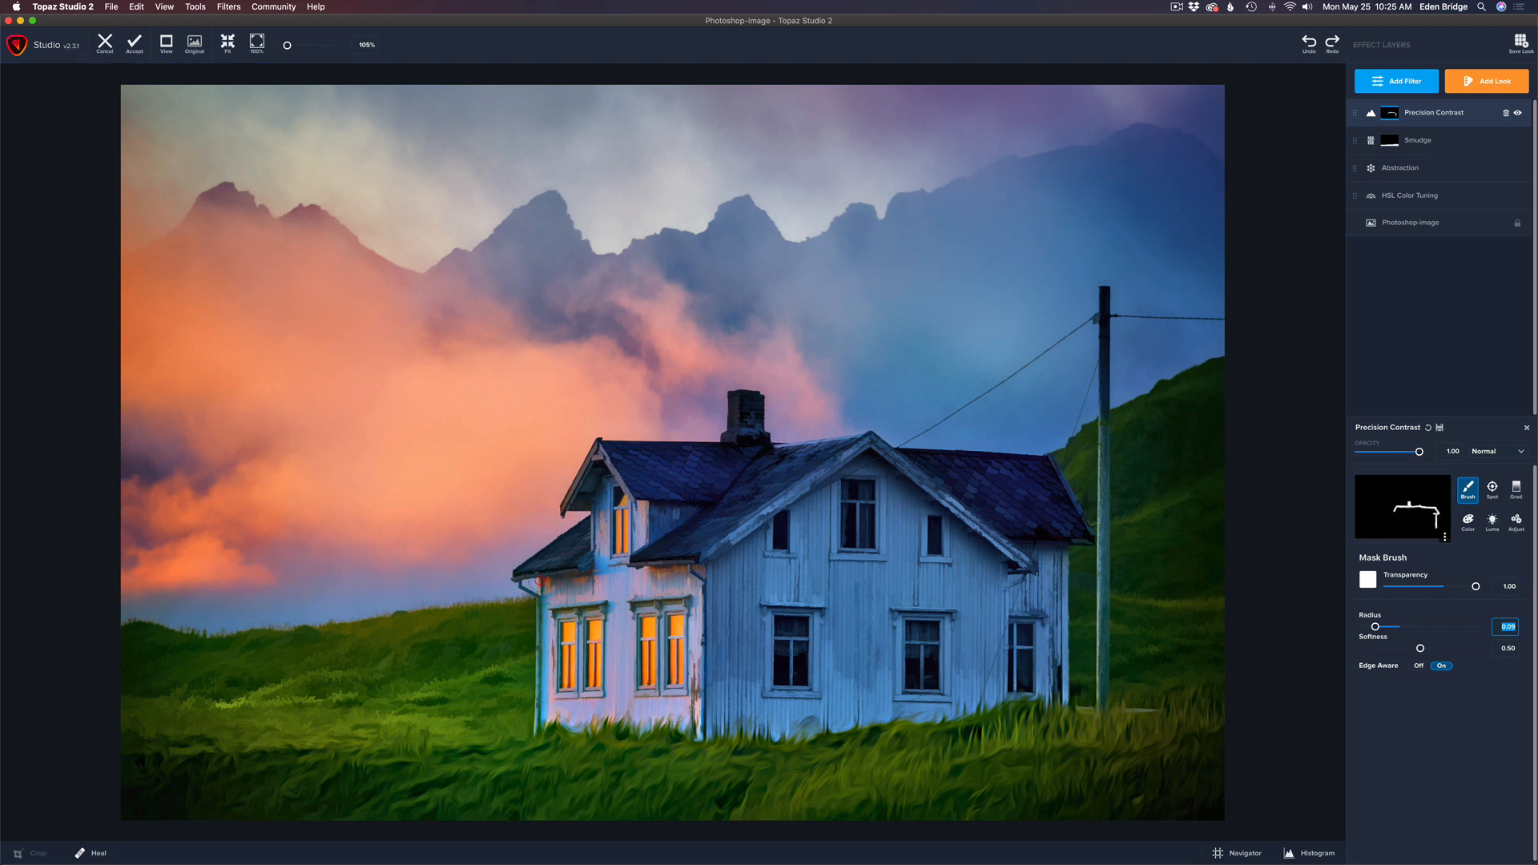
mouse_move(528, 584)
left_mouse_down()
mouse_move(548, 603)
mouse_move(545, 724)
left_mouse_up()
Set the mask brush Radius to 0.19 and fill the rest of the house's roof, walls and windows into the Precision Contrast mask
left_click_drag(1376, 628, 1386, 629)
mouse_move(618, 476)
left_mouse_down()
mouse_move(738, 467)
mouse_move(567, 567)
mouse_move(710, 502)
mouse_move(713, 521)
mouse_move(650, 567)
mouse_move(833, 454)
mouse_move(701, 491)
mouse_move(626, 575)
mouse_move(552, 608)
mouse_move(568, 716)
mouse_move(681, 725)
mouse_move(679, 579)
mouse_move(643, 714)
mouse_move(614, 653)
mouse_move(614, 613)
mouse_move(640, 614)
mouse_move(682, 699)
mouse_move(728, 709)
mouse_move(701, 730)
mouse_move(1039, 696)
mouse_move(1038, 569)
mouse_move(1038, 657)
left_mouse_up()
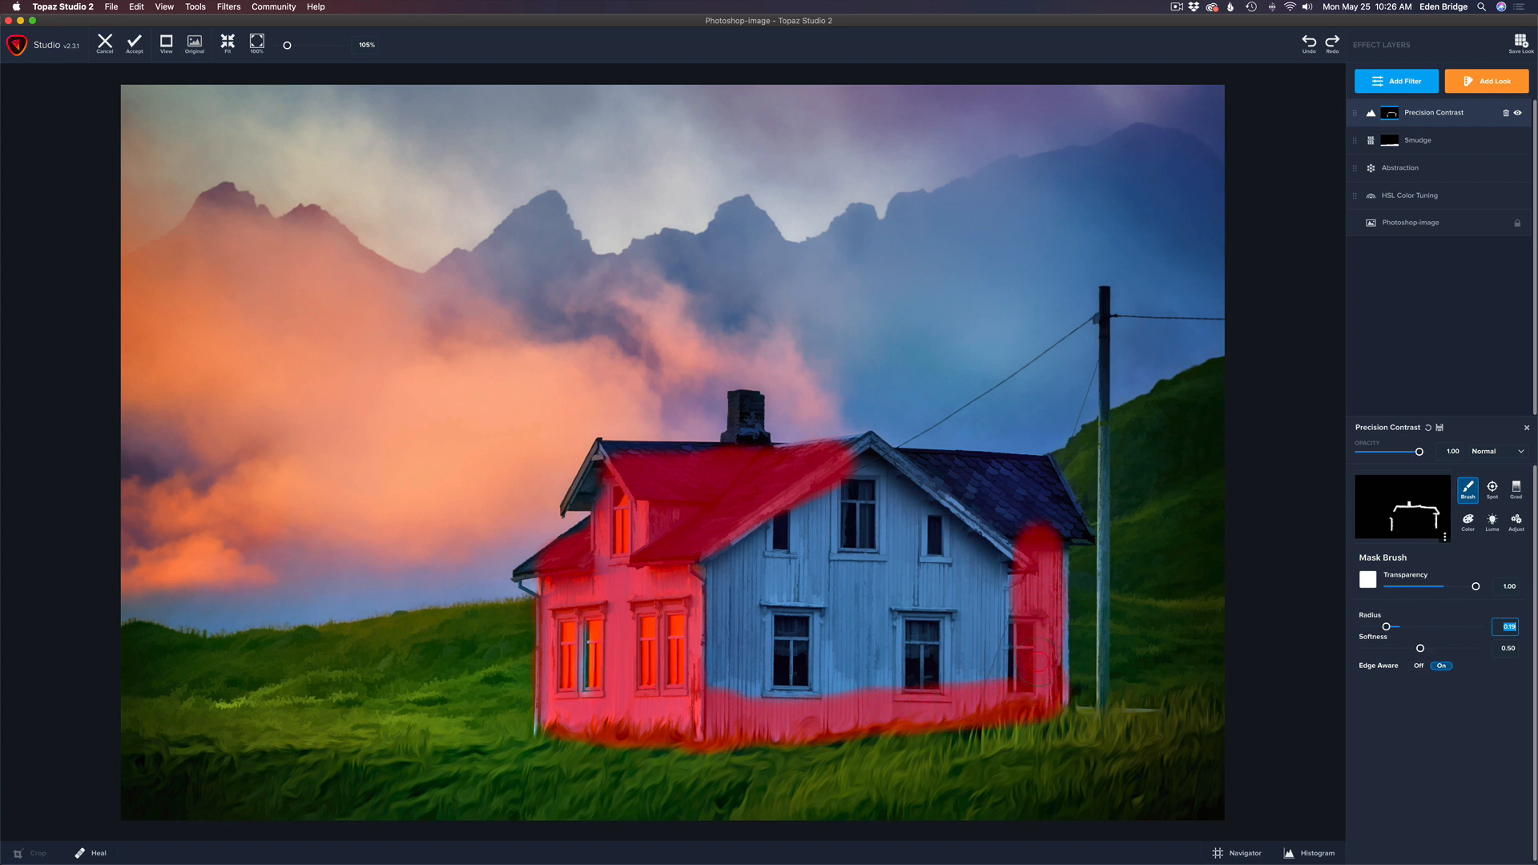
mouse_move(1038, 545)
left_mouse_down()
mouse_move(1035, 482)
mouse_move(849, 481)
mouse_move(875, 462)
mouse_move(859, 467)
mouse_move(996, 492)
mouse_move(743, 499)
mouse_move(1006, 512)
mouse_move(695, 540)
mouse_move(1029, 540)
mouse_move(1027, 660)
mouse_move(1019, 568)
mouse_move(1009, 648)
mouse_move(1003, 585)
mouse_move(978, 648)
mouse_move(969, 575)
mouse_move(949, 654)
mouse_move(926, 539)
mouse_move(906, 671)
mouse_move(885, 525)
mouse_move(889, 692)
mouse_move(897, 650)
mouse_move(890, 662)
mouse_move(963, 676)
mouse_move(666, 705)
mouse_move(838, 676)
mouse_move(847, 590)
mouse_move(657, 574)
mouse_move(835, 561)
mouse_move(724, 564)
mouse_move(852, 577)
mouse_move(820, 625)
mouse_move(882, 613)
left_mouse_up()
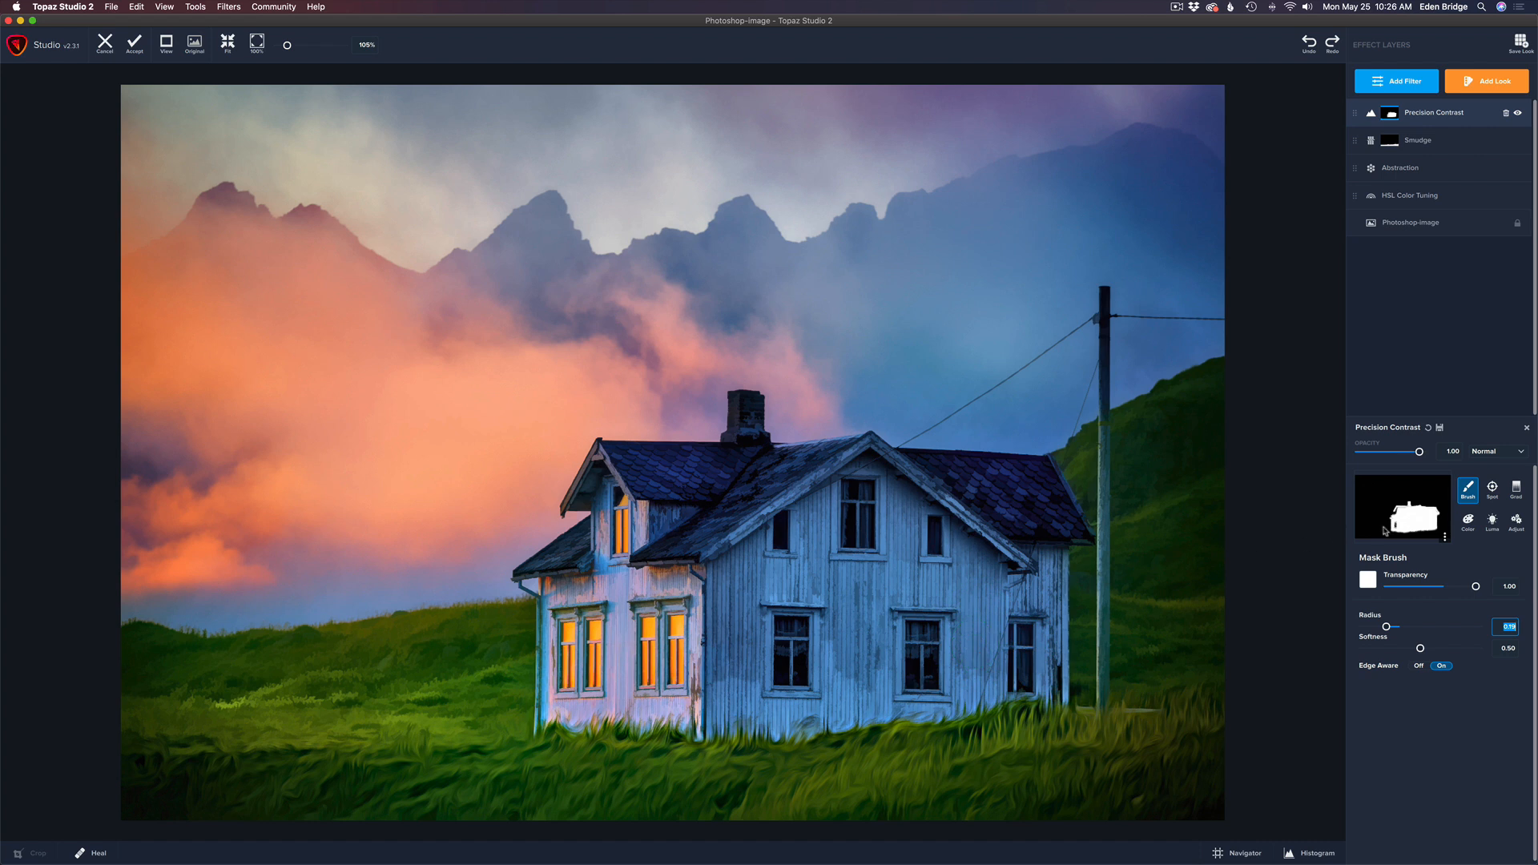
mouse_move(565, 621)
left_mouse_down()
mouse_move(571, 705)
mouse_move(576, 596)
mouse_move(573, 713)
left_mouse_up()
Paint the grass along the house's base at Transparency 0.40, then touch up the left lower roof and window at Transparency 1.00 and Radius 0.06
left_click_drag(1476, 587, 1427, 593)
mouse_move(634, 755)
left_mouse_down()
mouse_move(565, 739)
mouse_move(889, 741)
mouse_move(1058, 705)
mouse_move(1102, 728)
left_mouse_up()
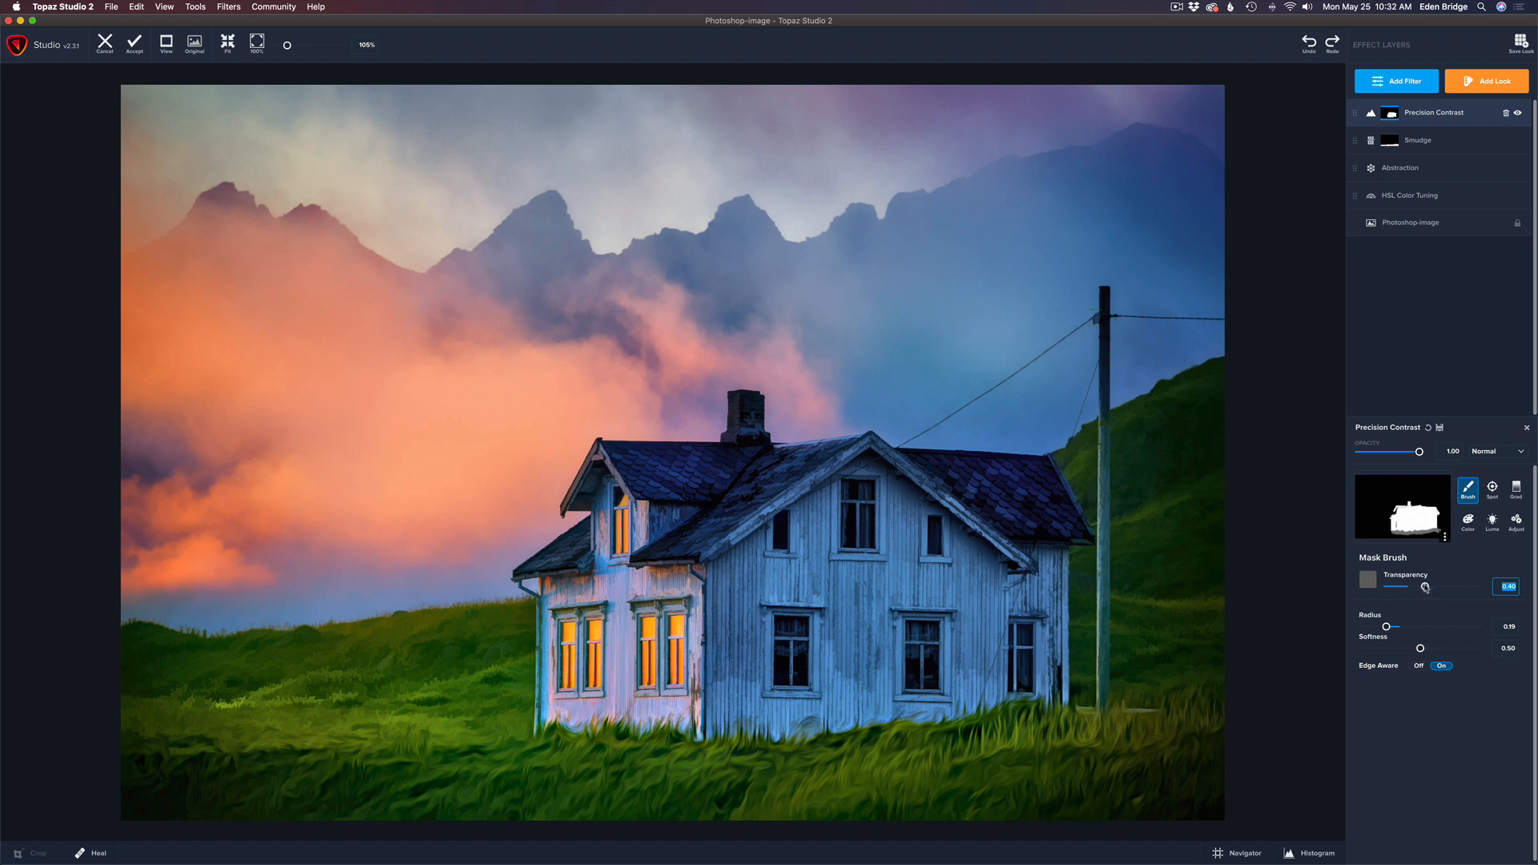
left_click_drag(1426, 588, 1476, 588)
left_click_drag(1386, 627, 1371, 627)
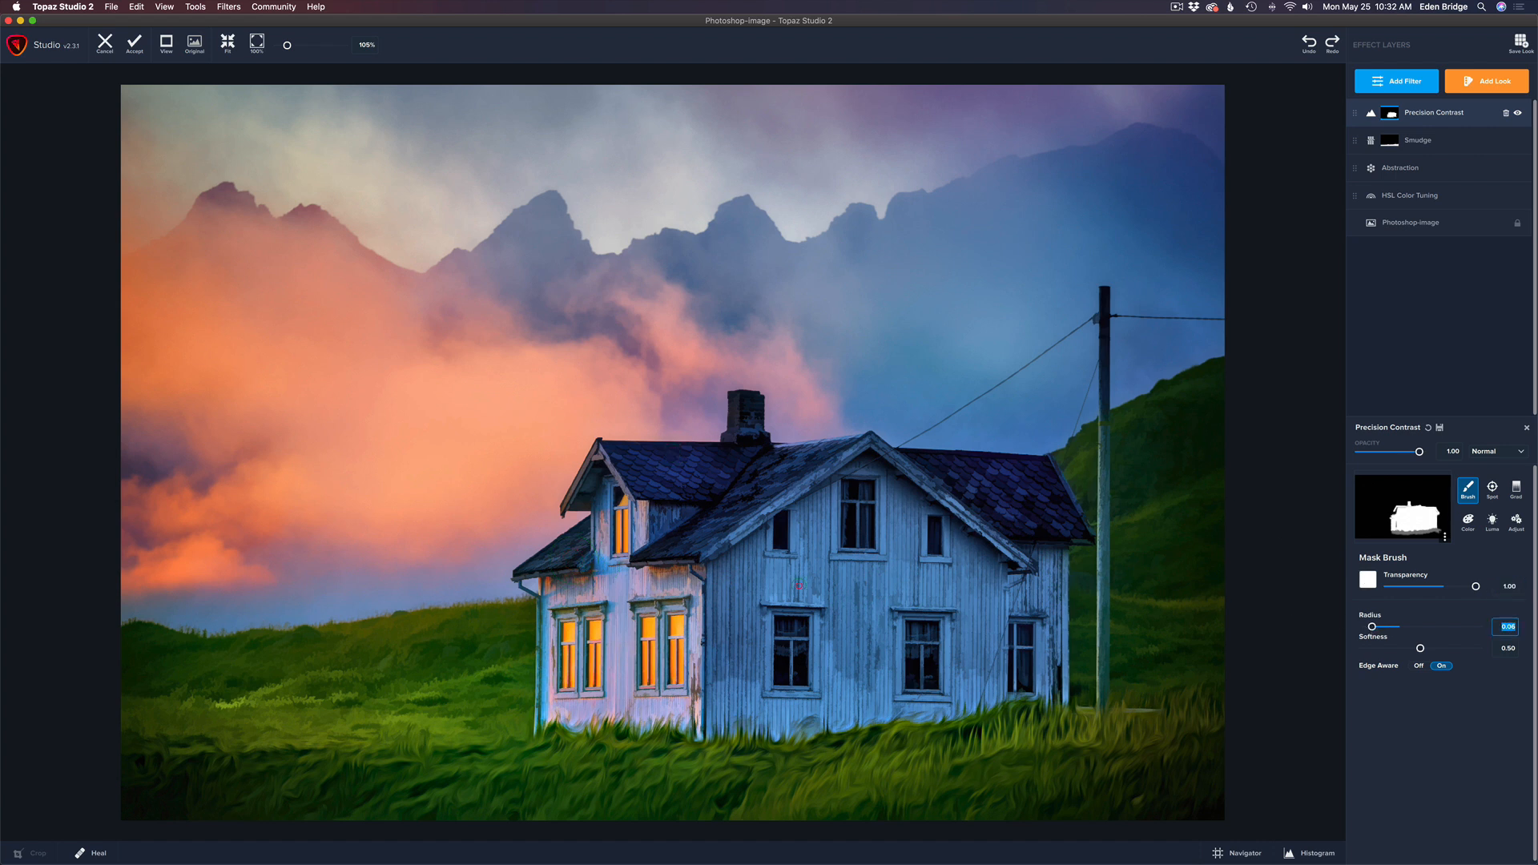
mouse_move(551, 556)
left_mouse_down()
mouse_move(594, 551)
mouse_move(584, 540)
mouse_move(515, 573)
mouse_move(599, 525)
left_mouse_up()
mouse_move(564, 632)
left_mouse_down()
mouse_move(584, 616)
mouse_move(589, 691)
mouse_move(572, 621)
mouse_move(580, 648)
left_mouse_up()
Add an Impression filter and set its texture Background Type to Original
left_click(1392, 81)
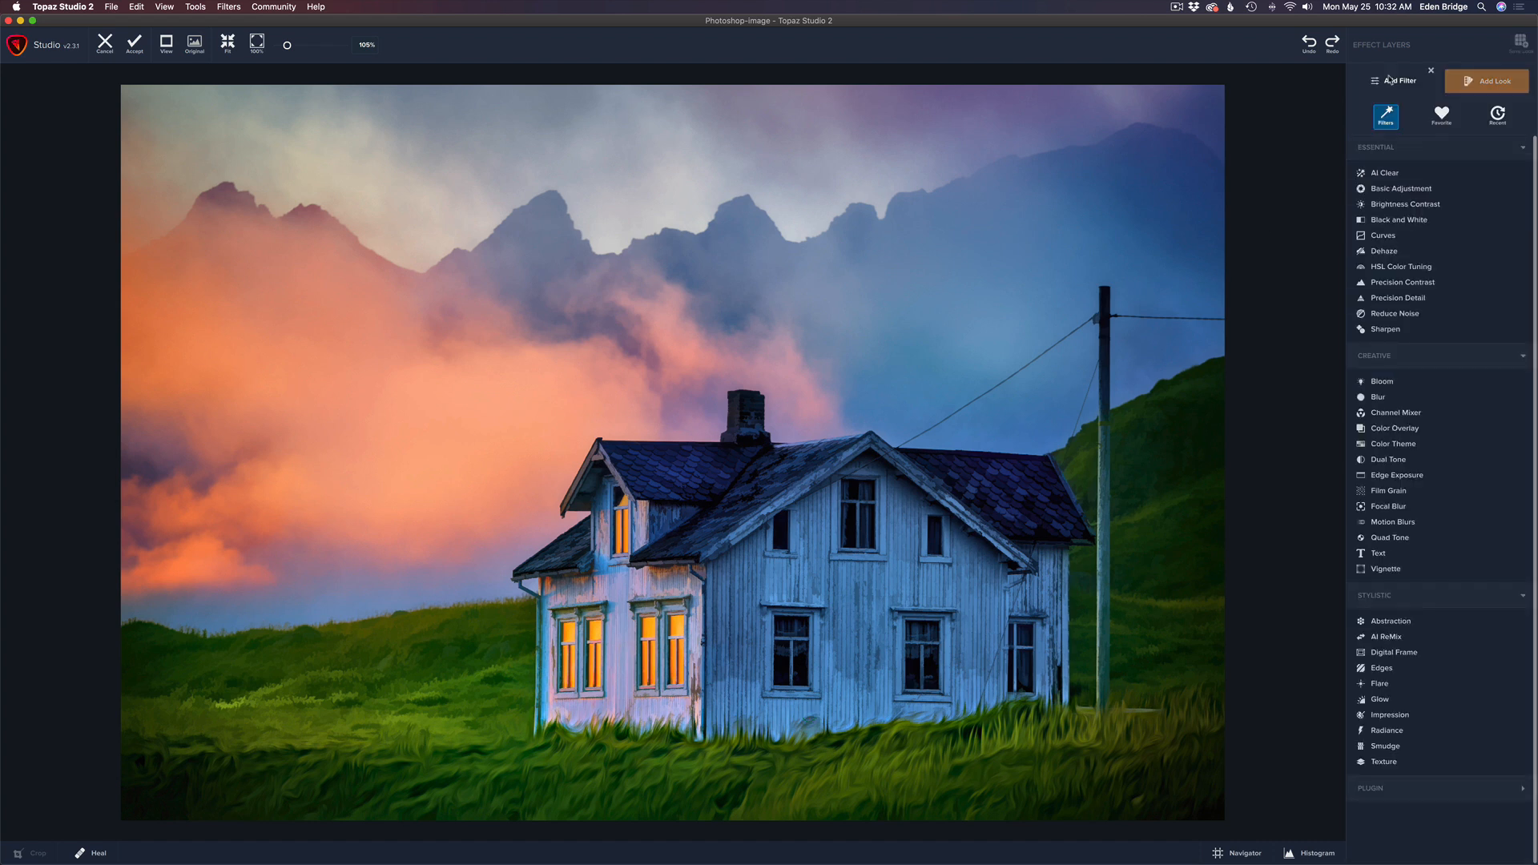
left_click(1390, 715)
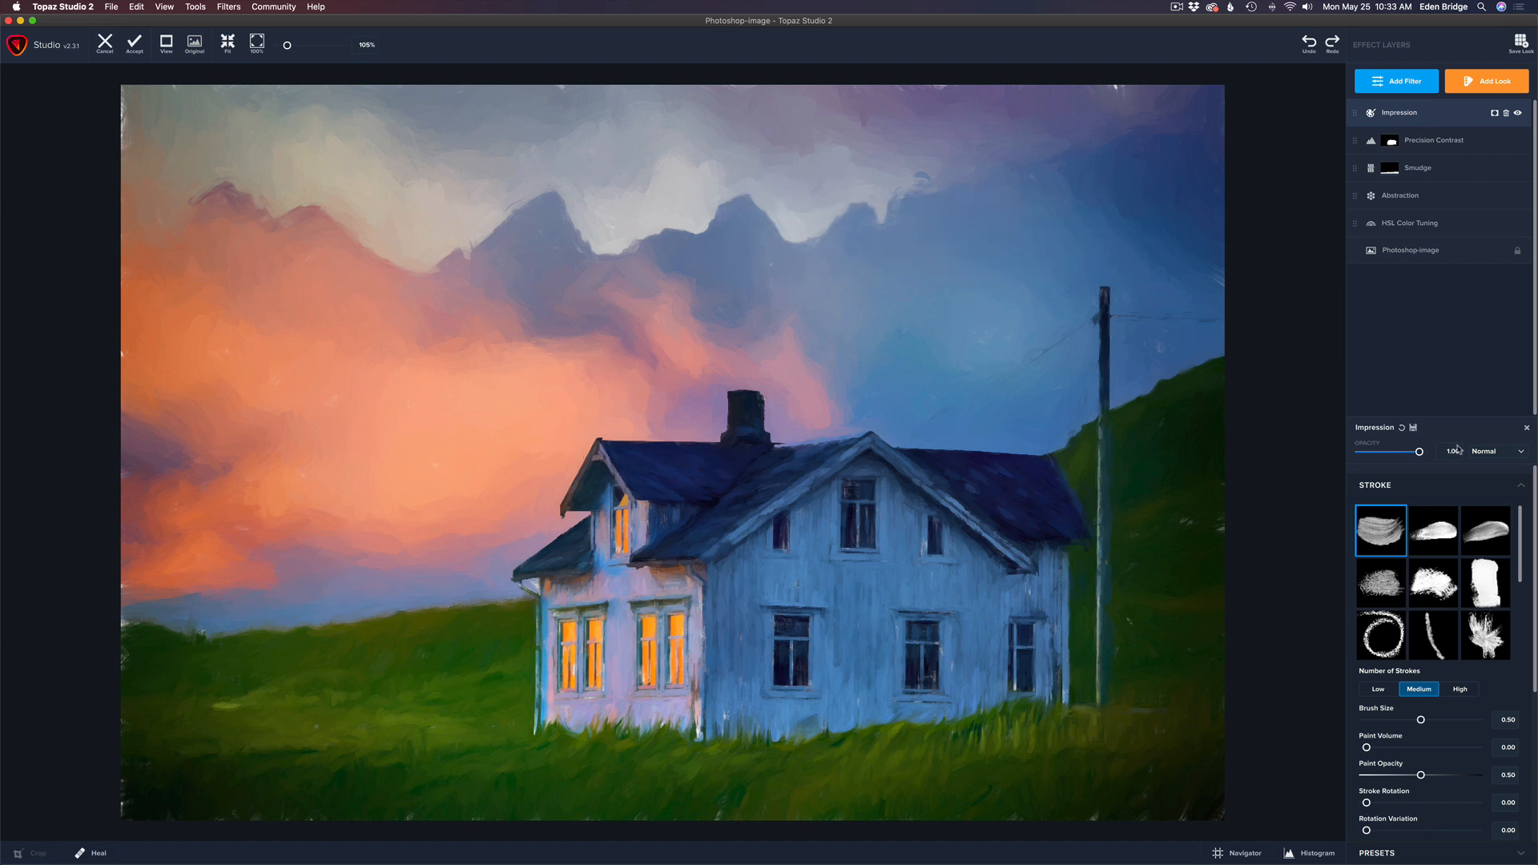
scroll(1533, 529, "down", 5)
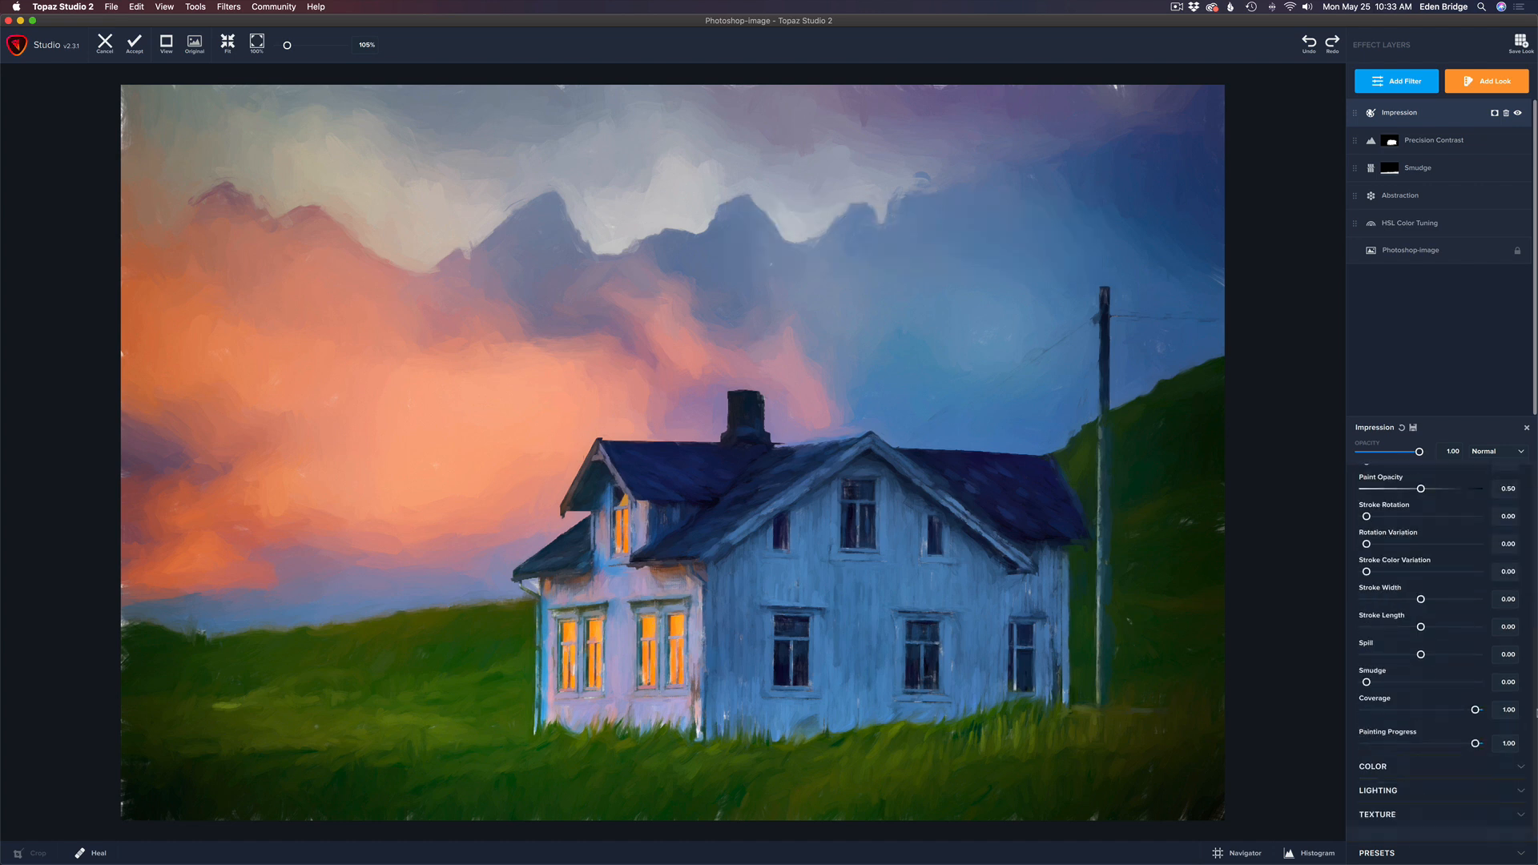
left_click(1509, 807)
scroll(1533, 709, "down", 5)
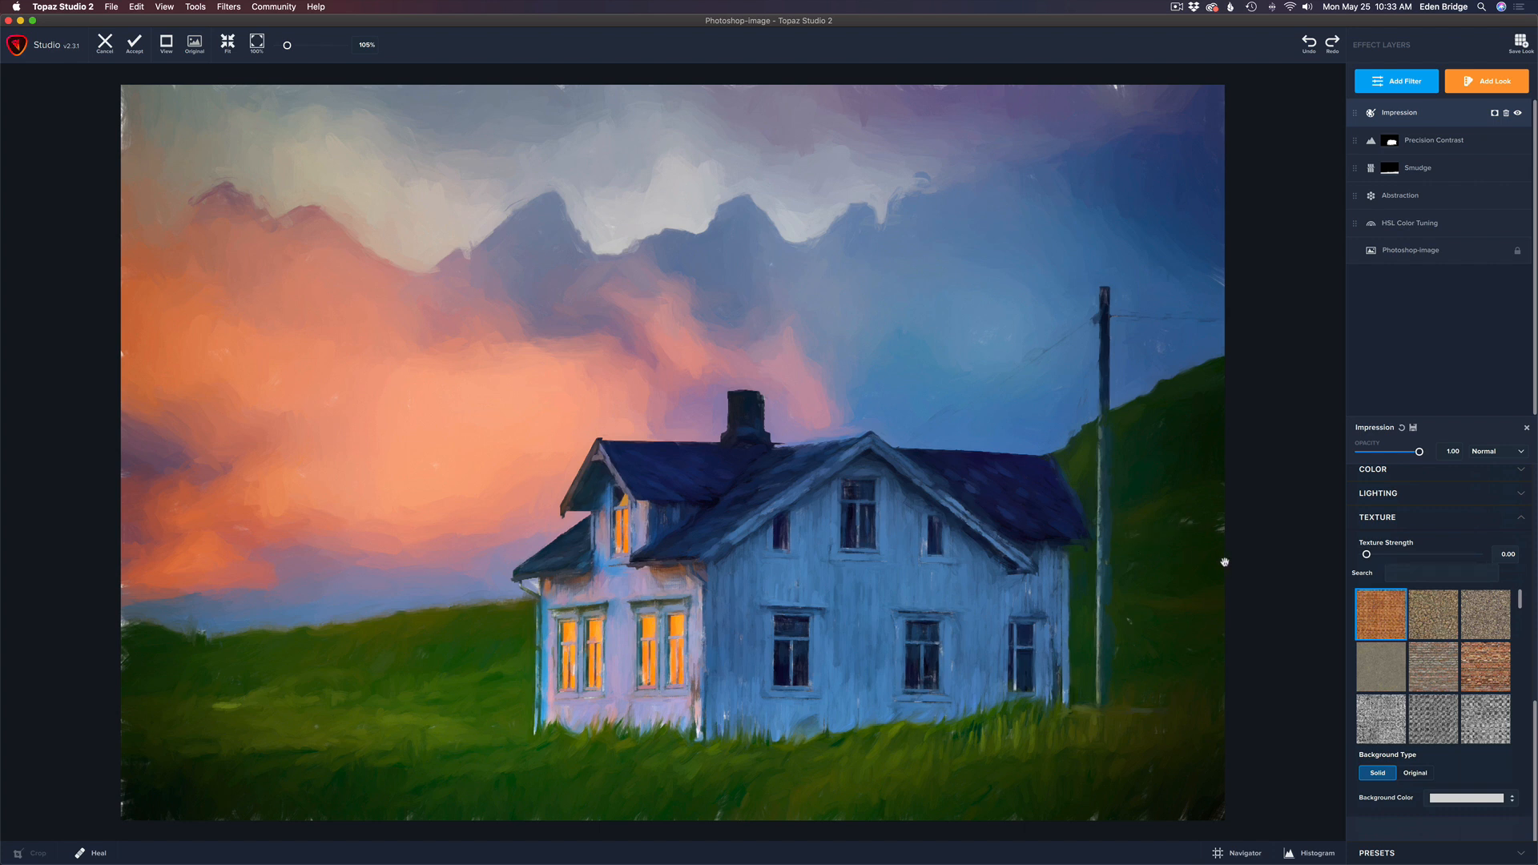
left_click(1415, 773)
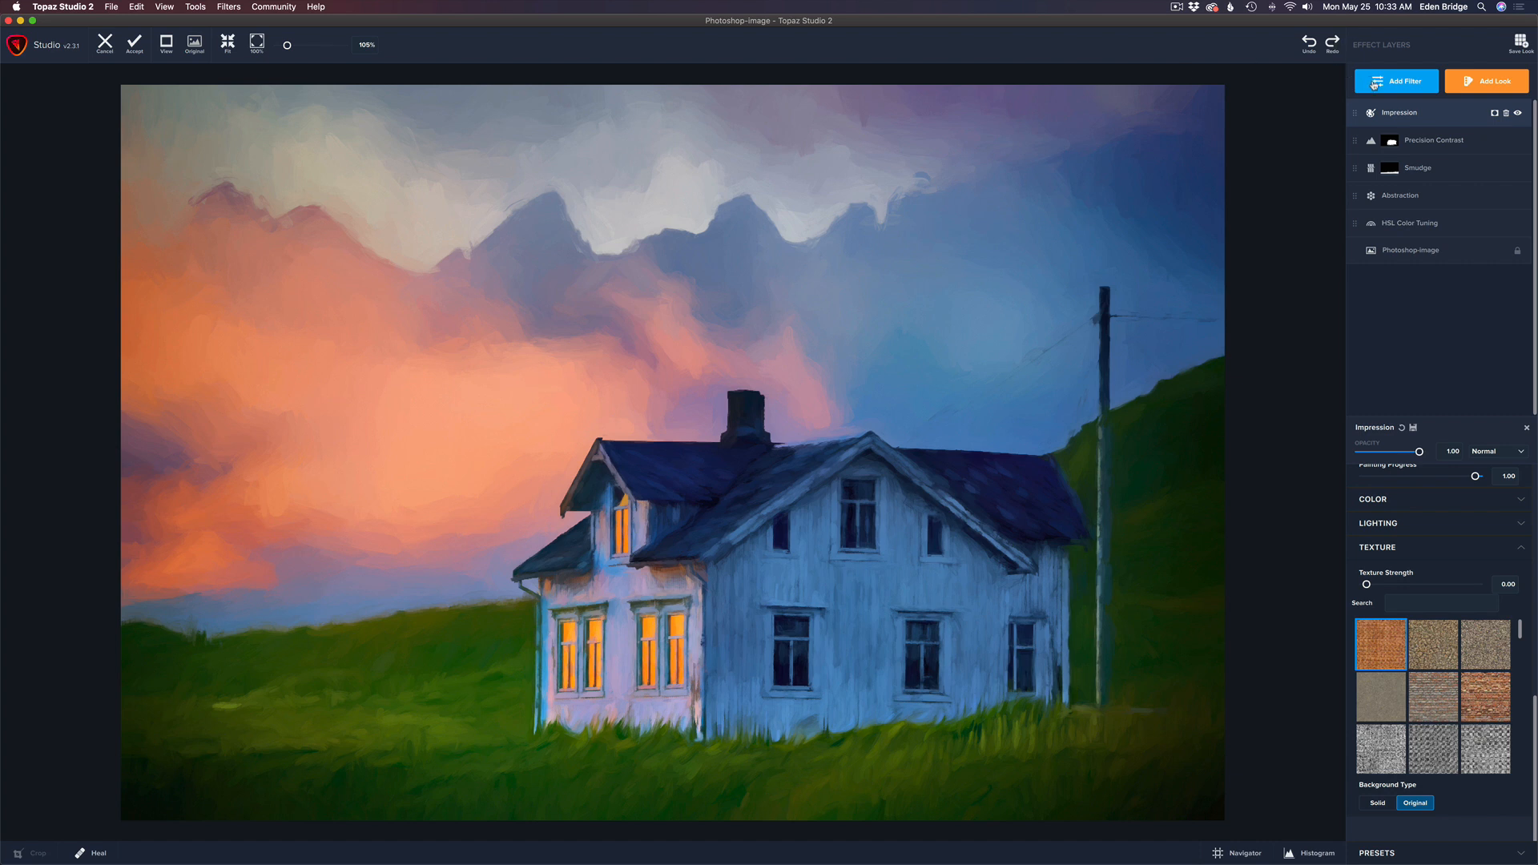
Add a mask to the Impression filter and brush the effect off the house's outline at Transparency 0.00 and Radius 0.10
left_click(1495, 113)
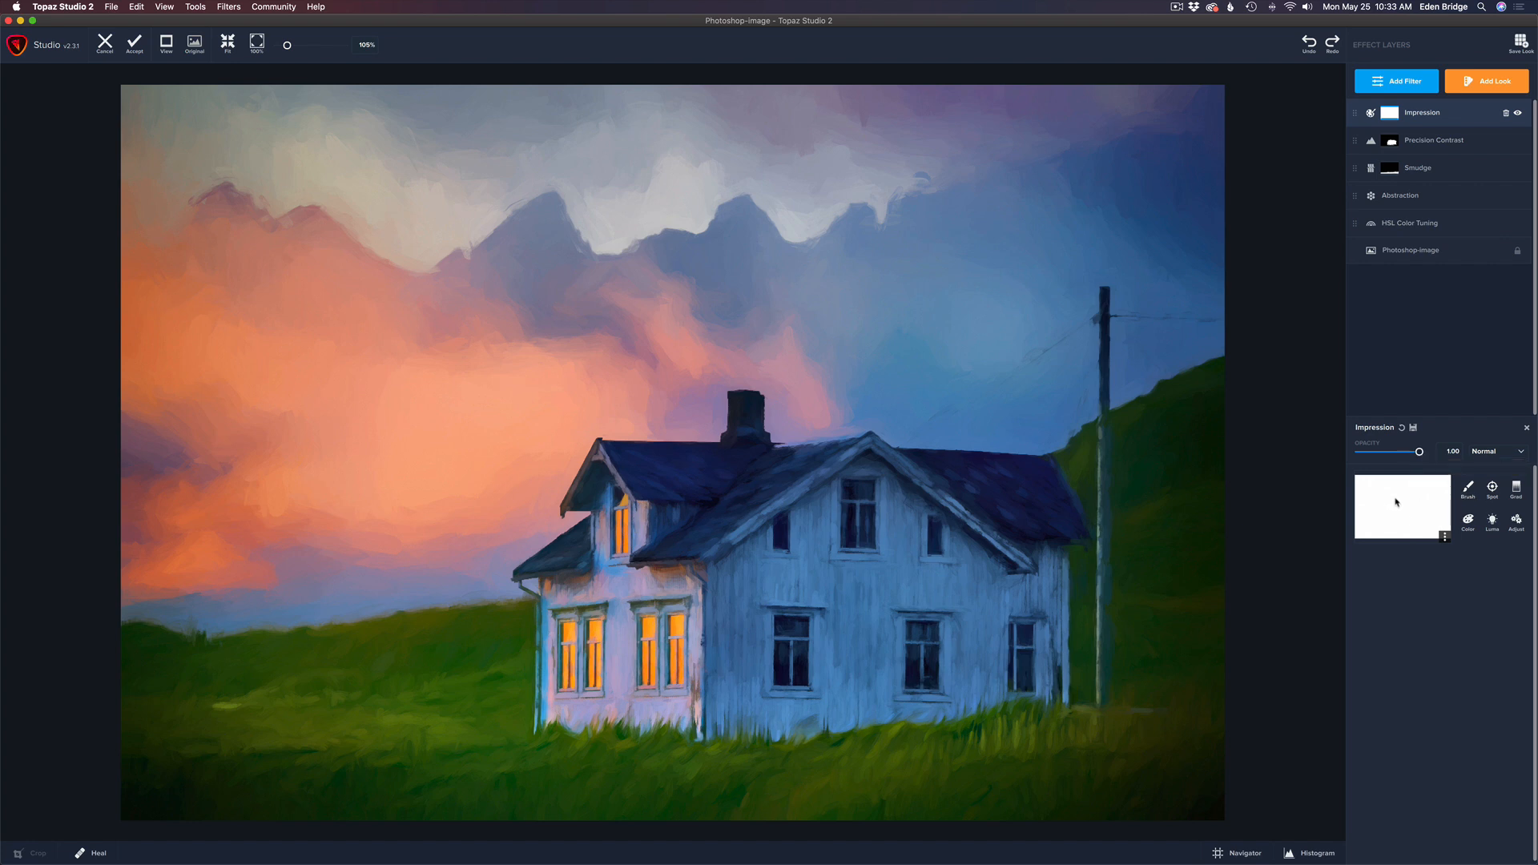
left_click(1469, 491)
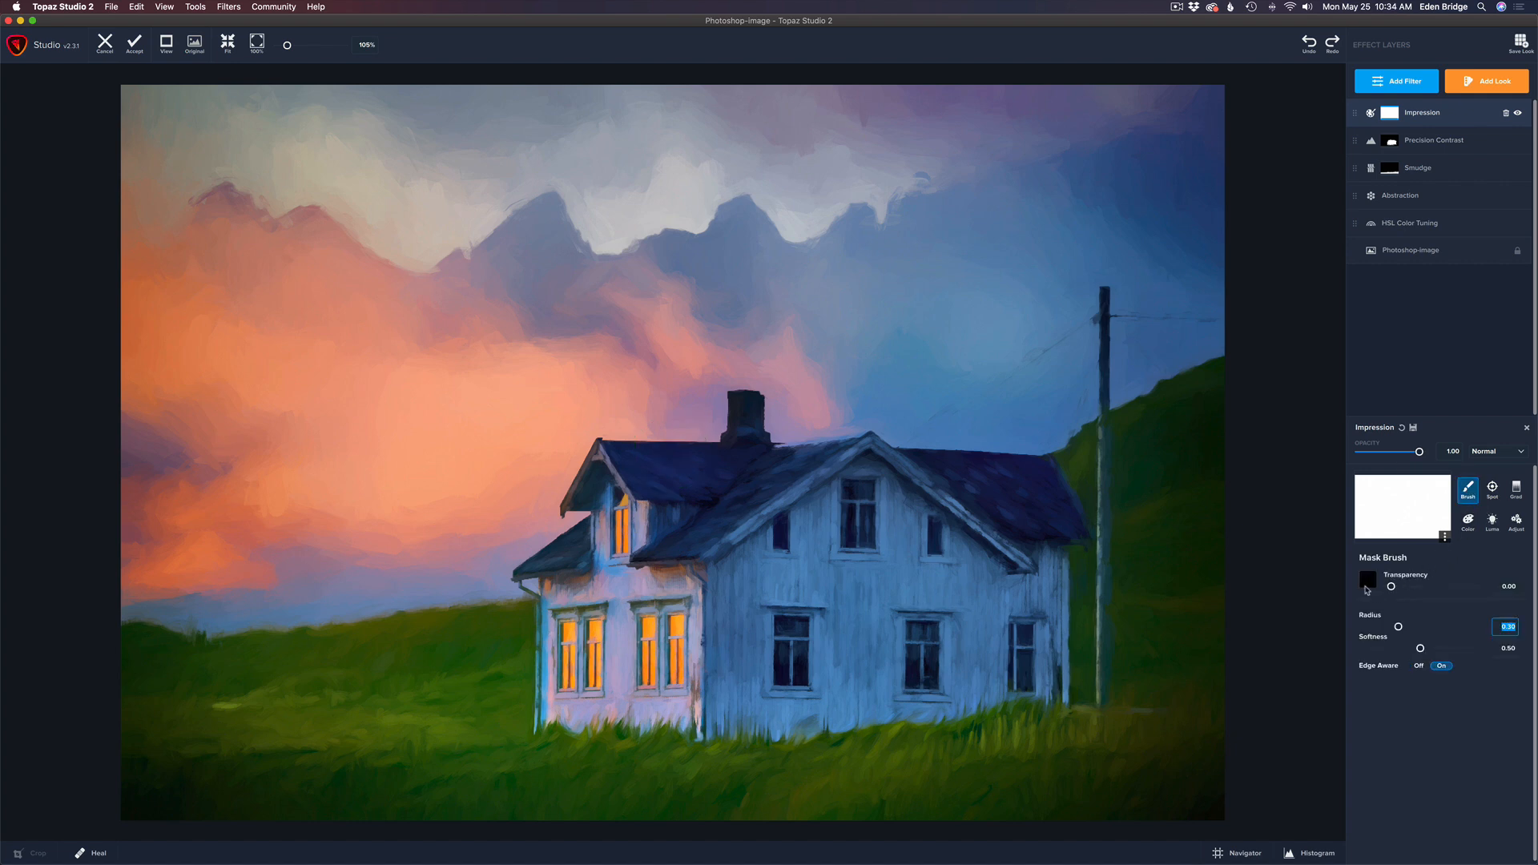
left_click_drag(1399, 627, 1377, 626)
mouse_move(578, 507)
left_mouse_down()
mouse_move(584, 452)
mouse_move(605, 440)
mouse_move(727, 448)
mouse_move(740, 397)
mouse_move(754, 440)
mouse_move(792, 459)
mouse_move(775, 454)
mouse_move(864, 444)
mouse_move(1043, 470)
mouse_move(948, 471)
mouse_move(1073, 510)
mouse_move(1081, 533)
mouse_move(1050, 542)
mouse_move(1059, 704)
left_mouse_up()
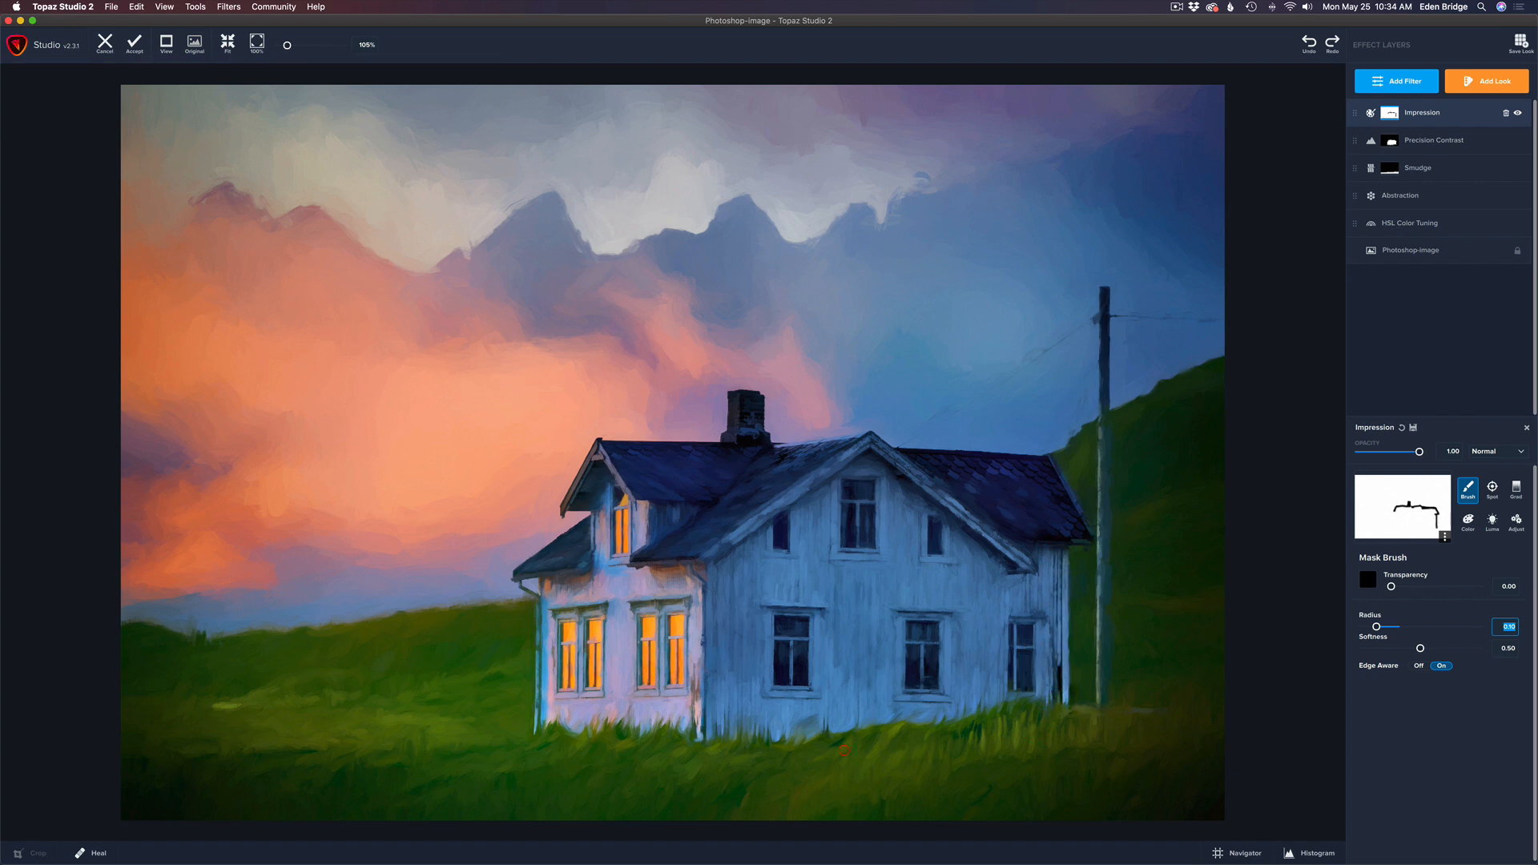
mouse_move(525, 571)
left_mouse_down()
mouse_move(589, 526)
mouse_move(601, 455)
mouse_move(601, 557)
mouse_move(615, 483)
mouse_move(641, 529)
left_mouse_up()
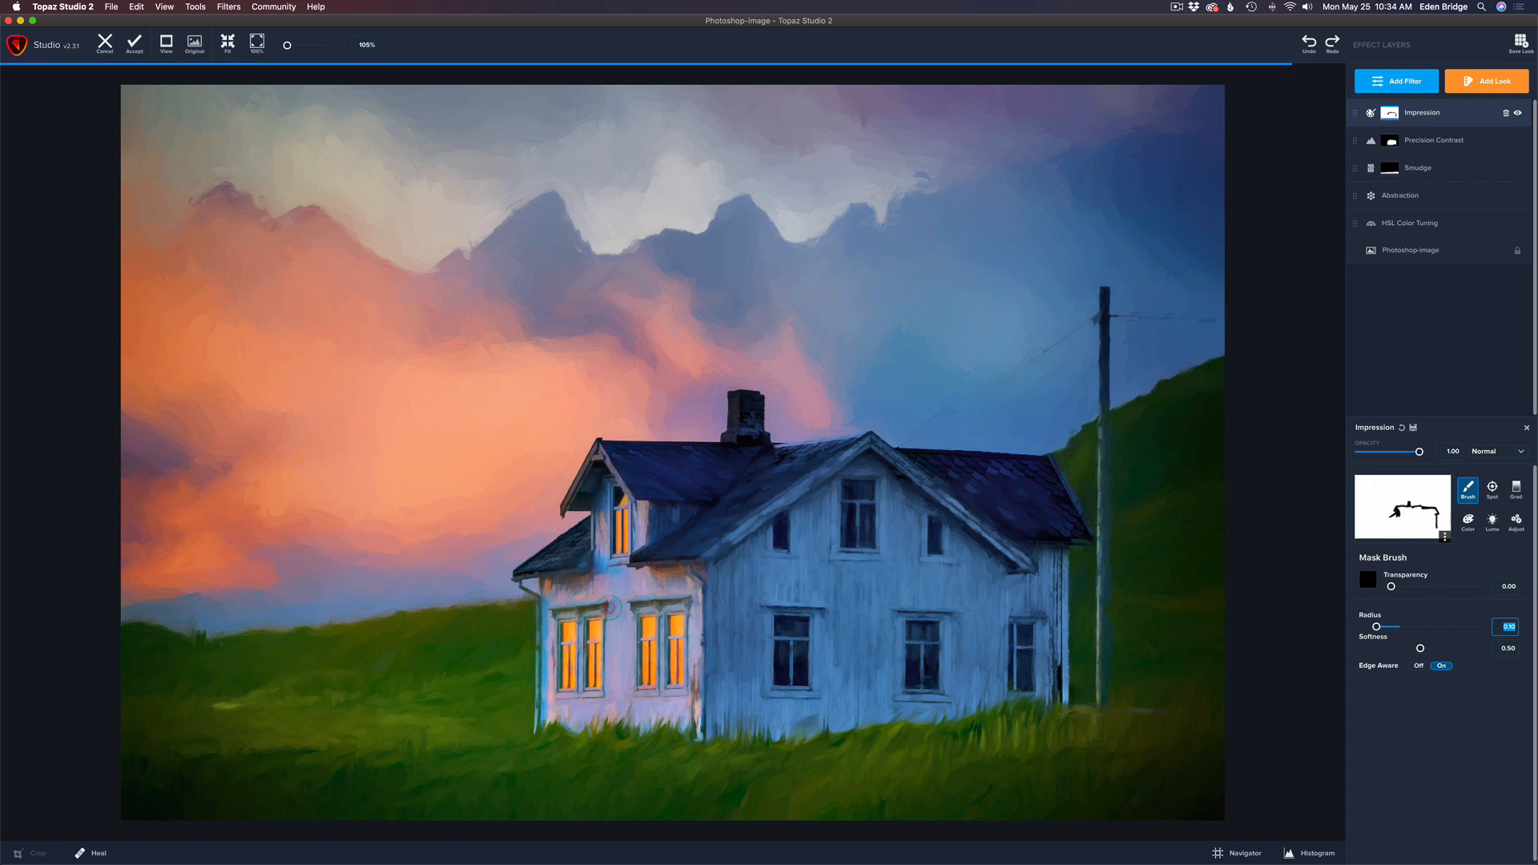
left_click_drag(534, 593, 548, 731)
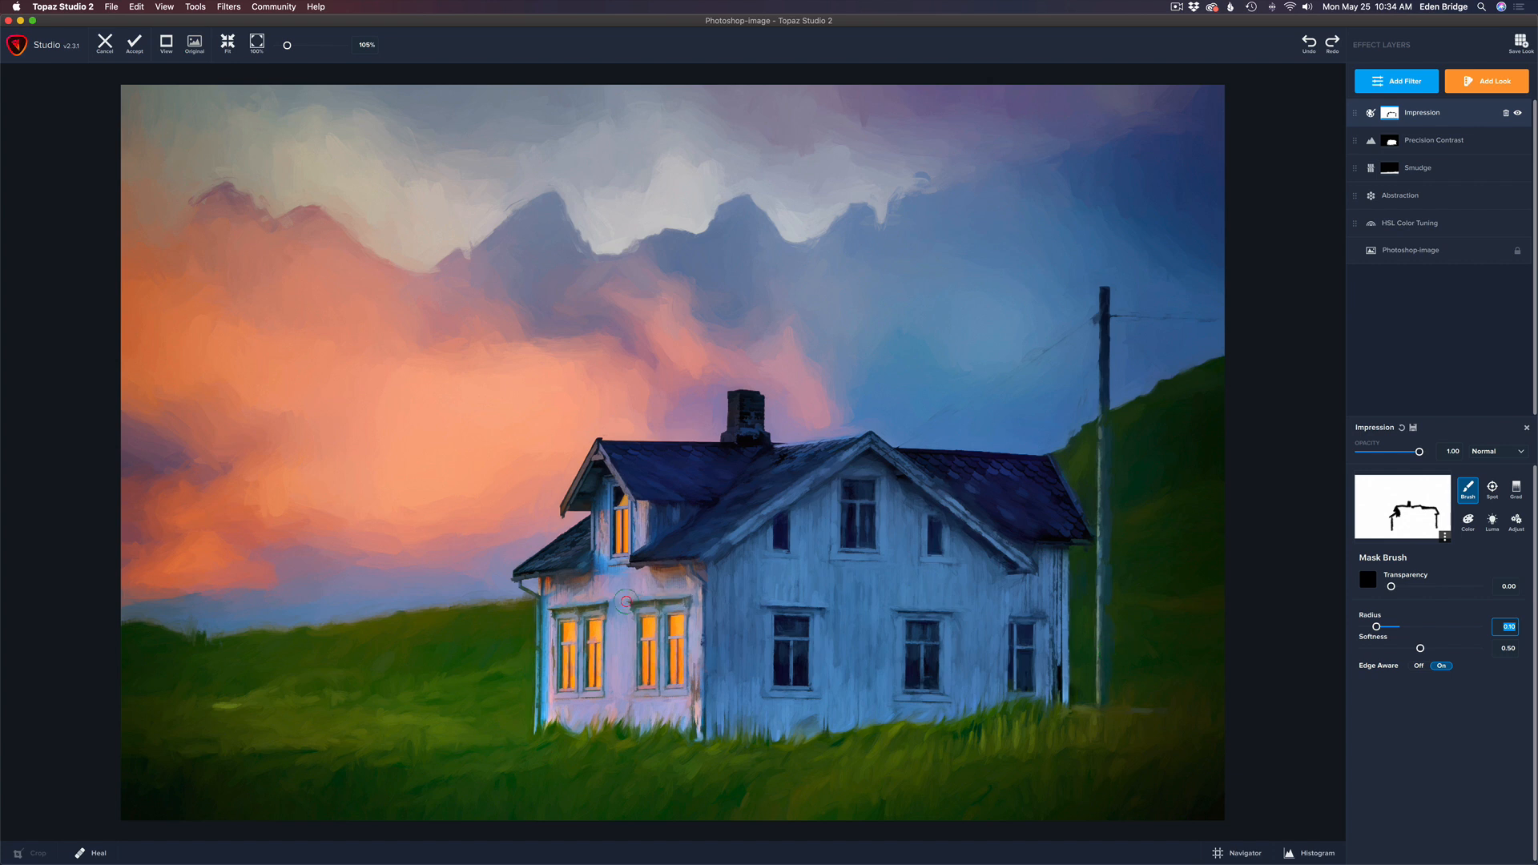
Enlarge the mask brush to Radius 0.30 and remove the Impression effect from the house's interior walls, windows and roof
key("bracketright")
key("bracketright")
mouse_move(575, 592)
left_mouse_down()
mouse_move(595, 712)
mouse_move(571, 708)
mouse_move(636, 479)
mouse_move(875, 489)
mouse_move(663, 521)
mouse_move(710, 529)
mouse_move(643, 577)
mouse_move(675, 625)
mouse_move(620, 675)
mouse_move(653, 697)
mouse_move(780, 702)
mouse_move(646, 705)
mouse_move(701, 555)
left_mouse_up()
mouse_move(569, 679)
left_mouse_down()
mouse_move(904, 688)
mouse_move(784, 718)
mouse_move(1009, 681)
mouse_move(1029, 631)
mouse_move(1026, 550)
mouse_move(1036, 684)
mouse_move(1000, 532)
mouse_move(986, 653)
mouse_move(919, 551)
mouse_move(880, 552)
mouse_move(747, 632)
mouse_move(703, 627)
mouse_move(896, 594)
mouse_move(959, 613)
mouse_move(929, 510)
mouse_move(905, 490)
mouse_move(1024, 499)
mouse_move(1017, 517)
left_mouse_up()
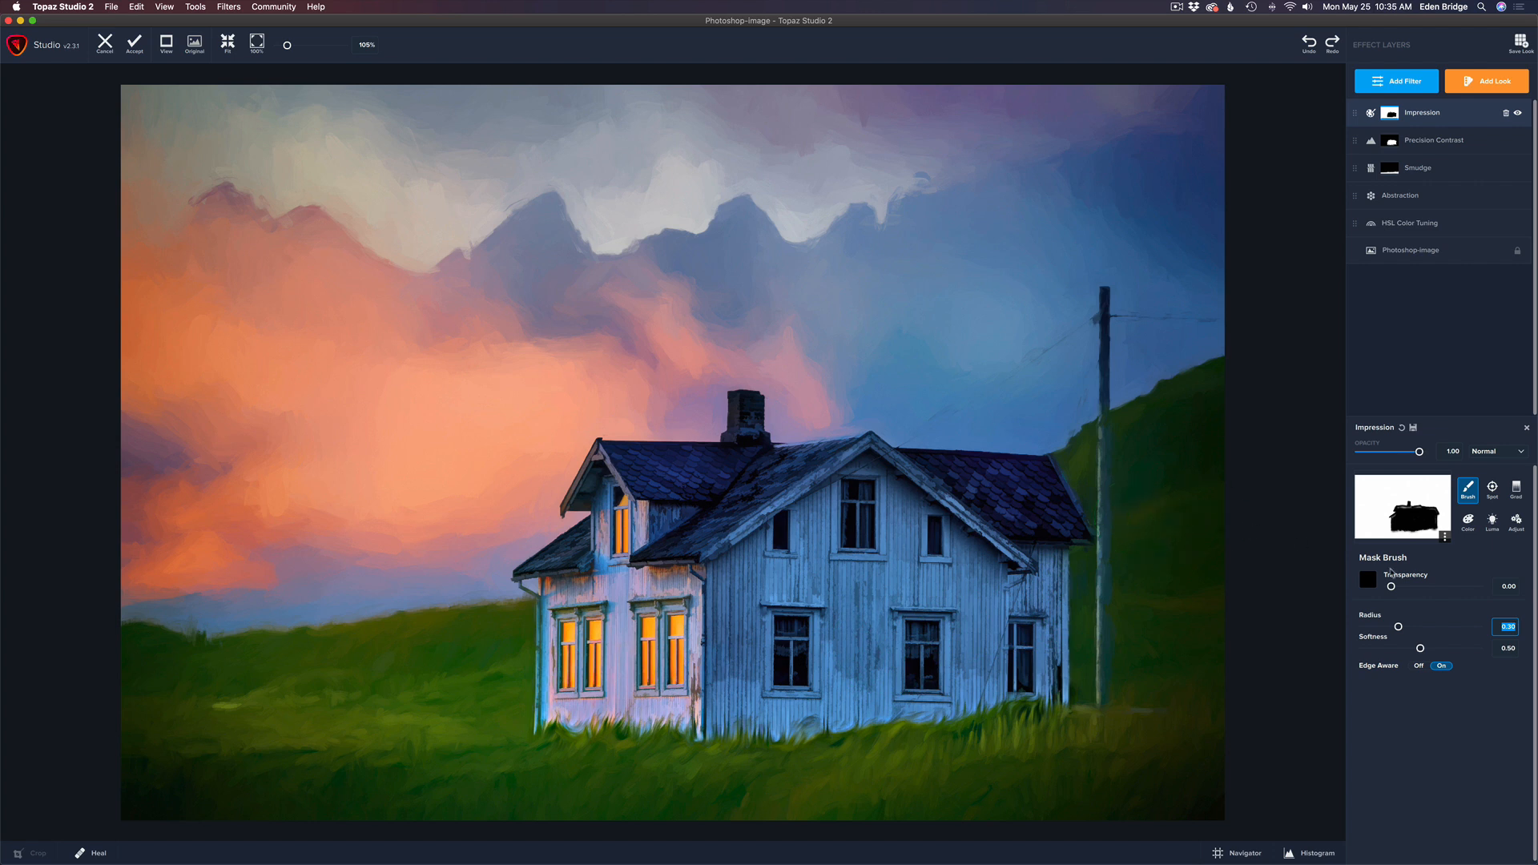
Set the mask brush Transparency to about 0.45 and partly reduce the Impression effect on the right hillside, foreground grass and left hill
left_click_drag(1392, 586, 1431, 588)
mouse_move(1109, 464)
left_mouse_down()
mouse_move(1212, 388)
mouse_move(1108, 501)
mouse_move(1098, 608)
mouse_move(1114, 688)
mouse_move(1156, 601)
mouse_move(1188, 462)
mouse_move(1193, 654)
mouse_move(1221, 538)
mouse_move(1221, 400)
mouse_move(1187, 696)
left_mouse_up()
mouse_move(1088, 736)
left_mouse_down()
mouse_move(977, 745)
mouse_move(1108, 754)
mouse_move(1204, 739)
mouse_move(1129, 730)
mouse_move(926, 770)
mouse_move(1003, 743)
mouse_move(694, 768)
mouse_move(831, 786)
mouse_move(1205, 778)
mouse_move(899, 809)
mouse_move(1224, 794)
left_mouse_up()
left_click_drag(1209, 714, 1209, 714)
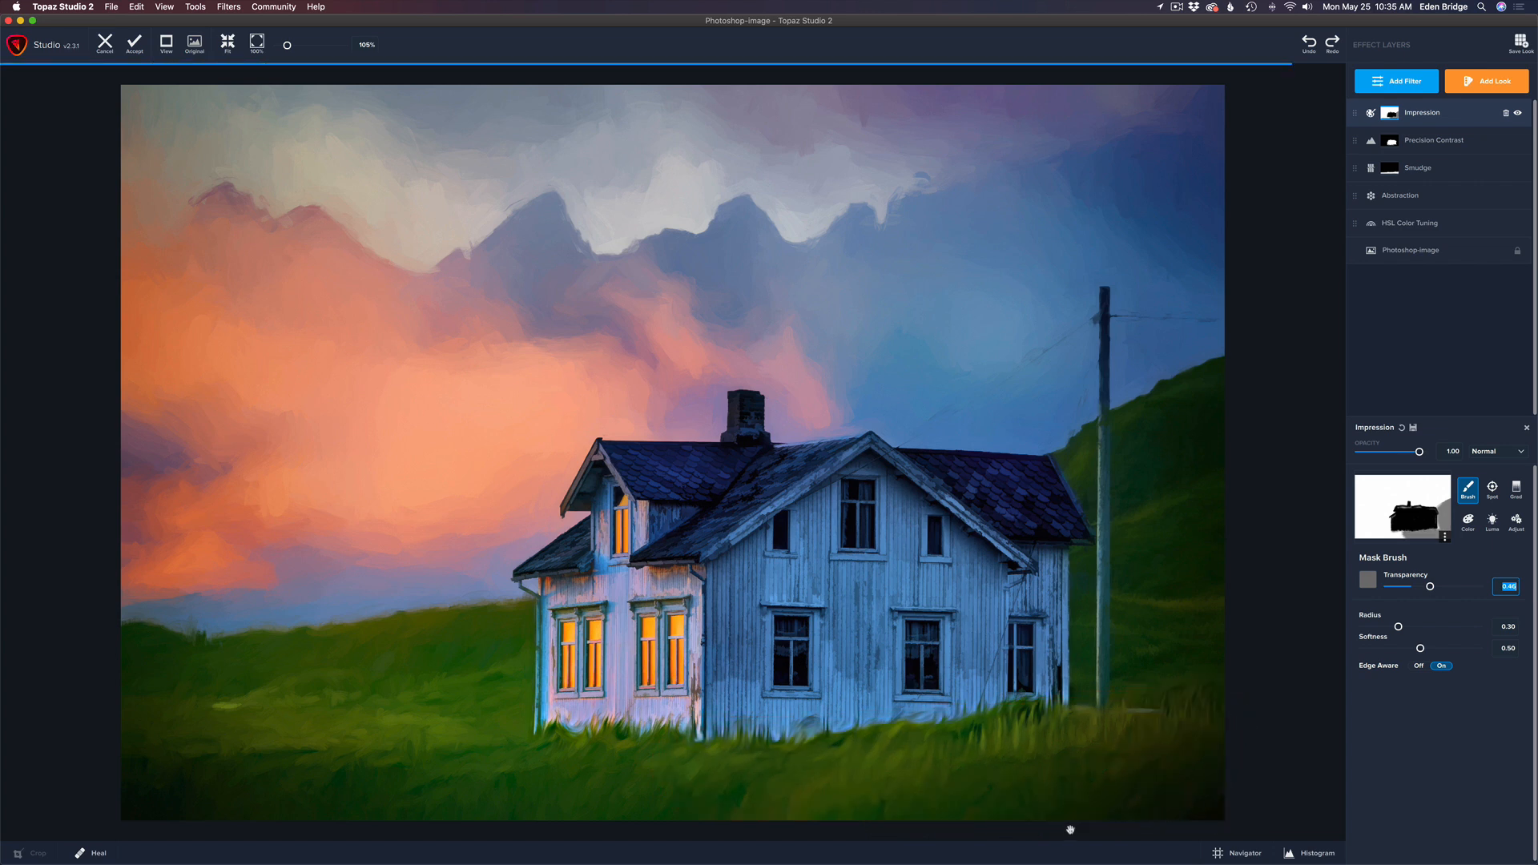
mouse_move(756, 747)
left_mouse_down()
mouse_move(565, 741)
mouse_move(633, 793)
mouse_move(563, 805)
mouse_move(152, 801)
mouse_move(216, 773)
mouse_move(495, 759)
mouse_move(517, 641)
mouse_move(263, 653)
mouse_move(132, 621)
mouse_move(132, 733)
mouse_move(213, 709)
mouse_move(471, 699)
mouse_move(253, 749)
left_mouse_up()
mouse_move(478, 667)
left_mouse_down()
mouse_move(524, 609)
mouse_move(513, 625)
left_mouse_up()
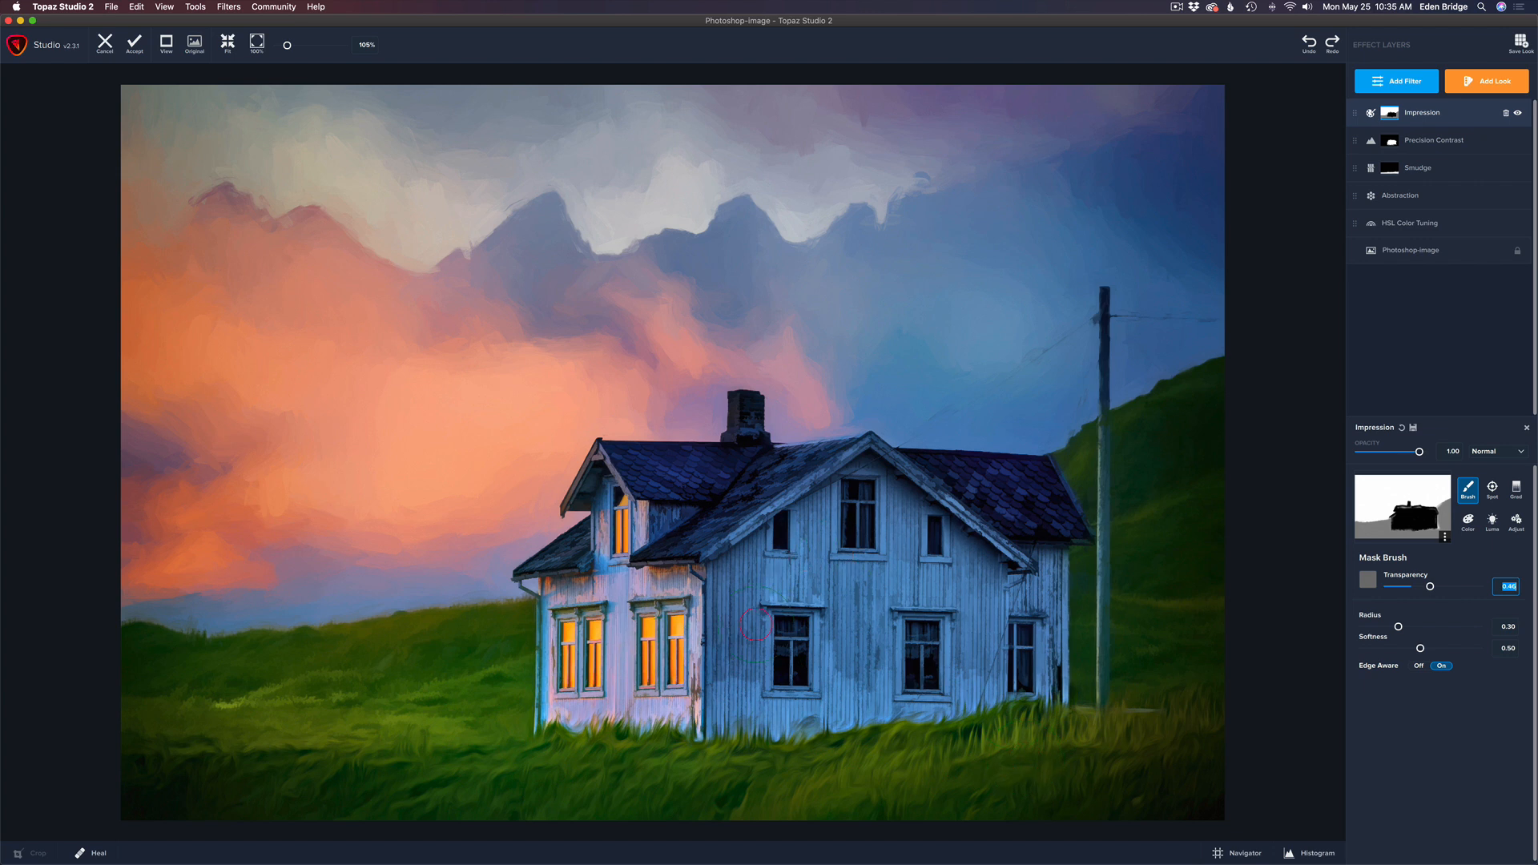
Set the mask brush to Transparency 0.21 and Radius 0.06 and reduce the Impression effect along the utility pole
type("0.21")
left_click_drag(1398, 627, 1373, 628)
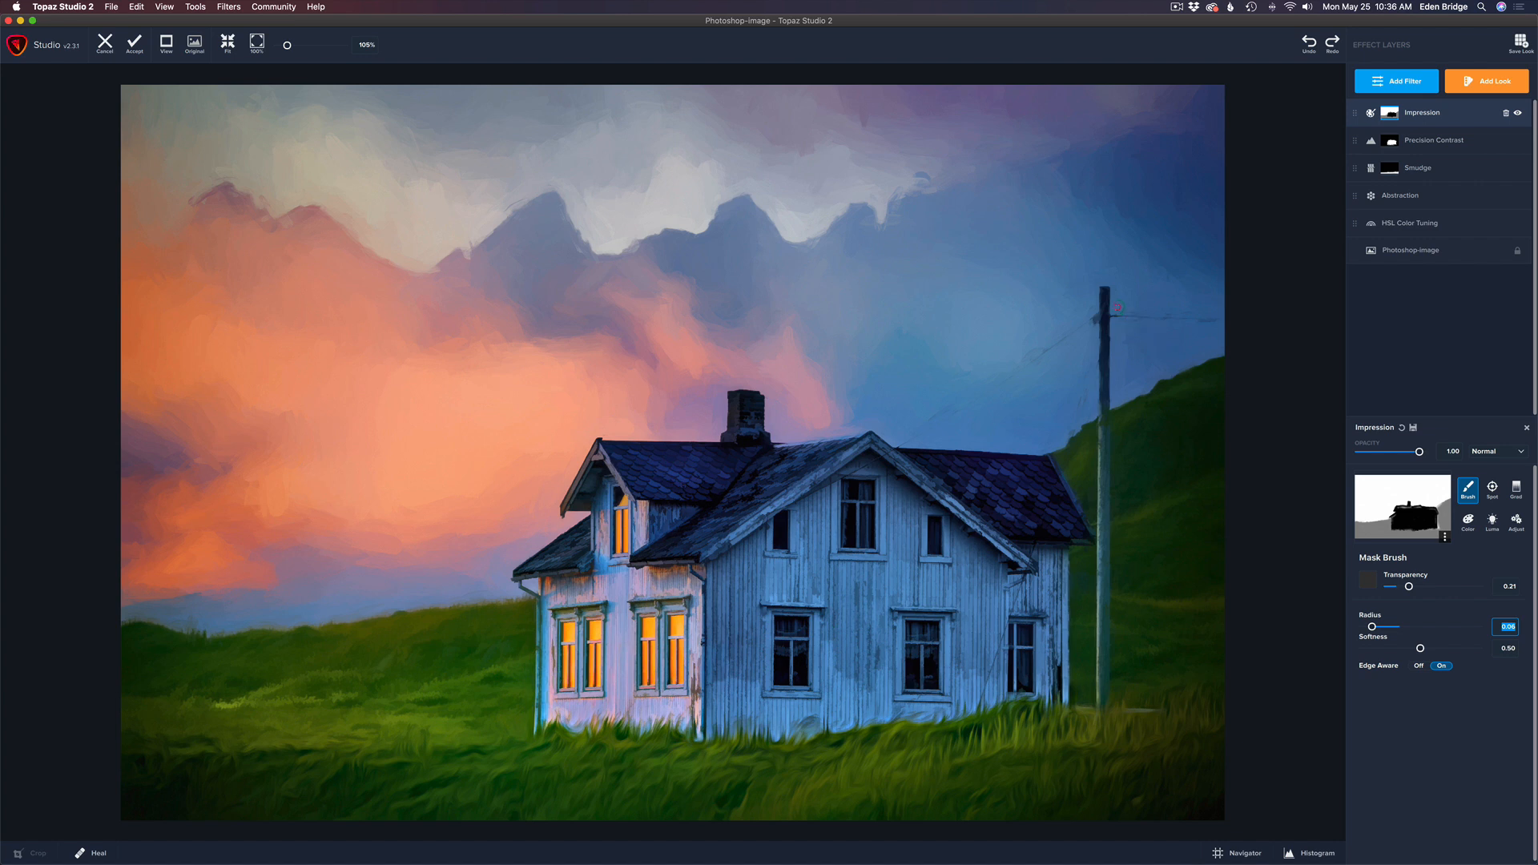
left_click_drag(1105, 290, 1105, 643)
left_click_drag(1104, 701, 1104, 704)
Set the mask brush to Radius 0.03 and Transparency 0.00 and remove the Impression effect from the wires on both sides of the pole
left_click_drag(1409, 587, 1478, 587)
left_click_drag(1372, 627, 1368, 627)
left_click_drag(1476, 587, 1364, 589)
left_click_drag(898, 446, 1041, 351)
left_click_drag(1080, 324, 1098, 317)
left_click_drag(1111, 315, 1234, 330)
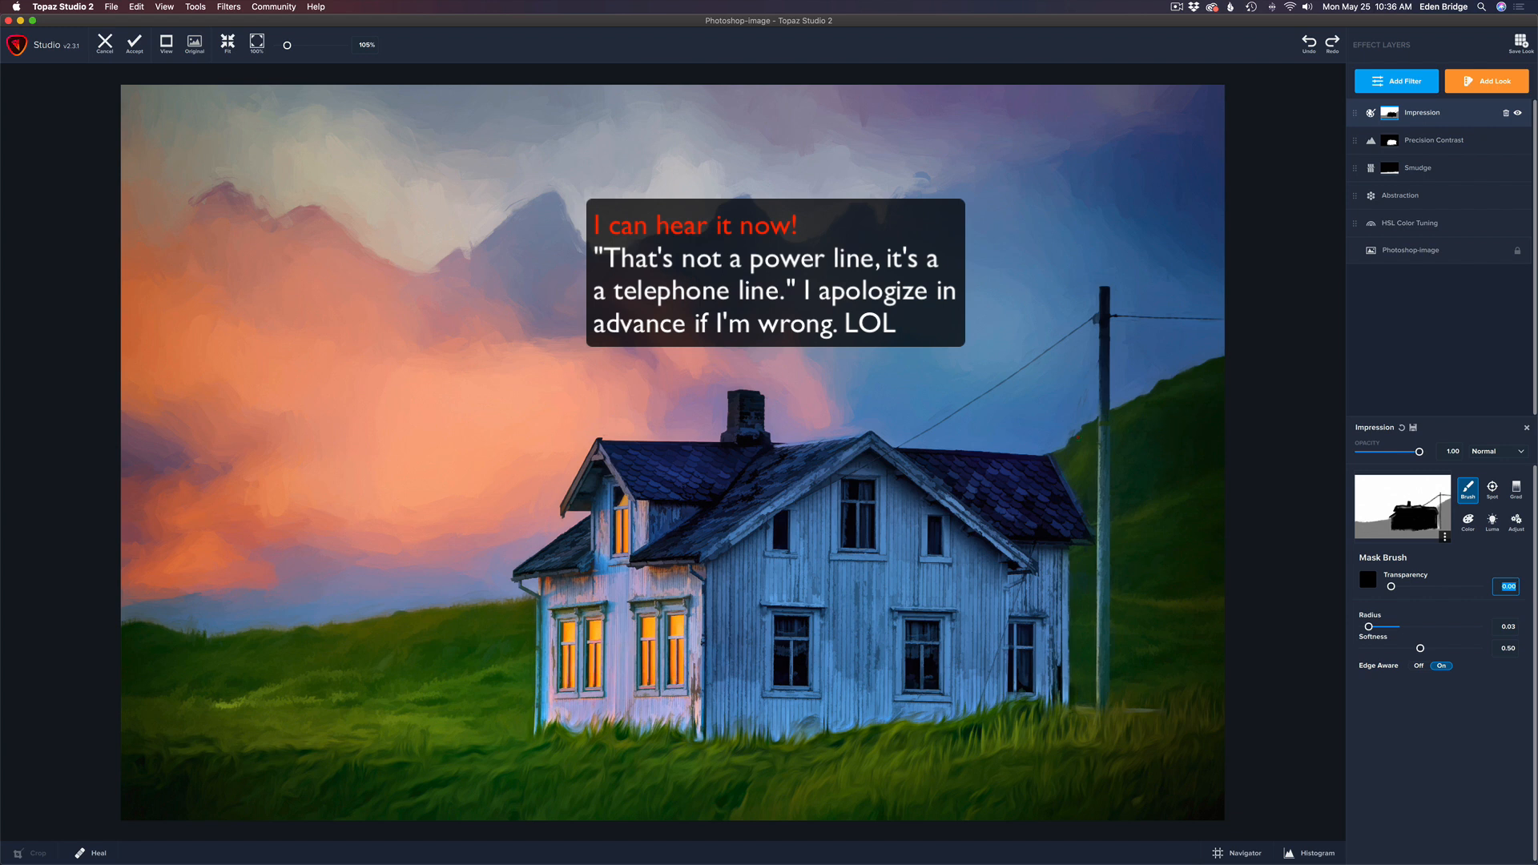
left_click_drag(1067, 447, 1097, 356)
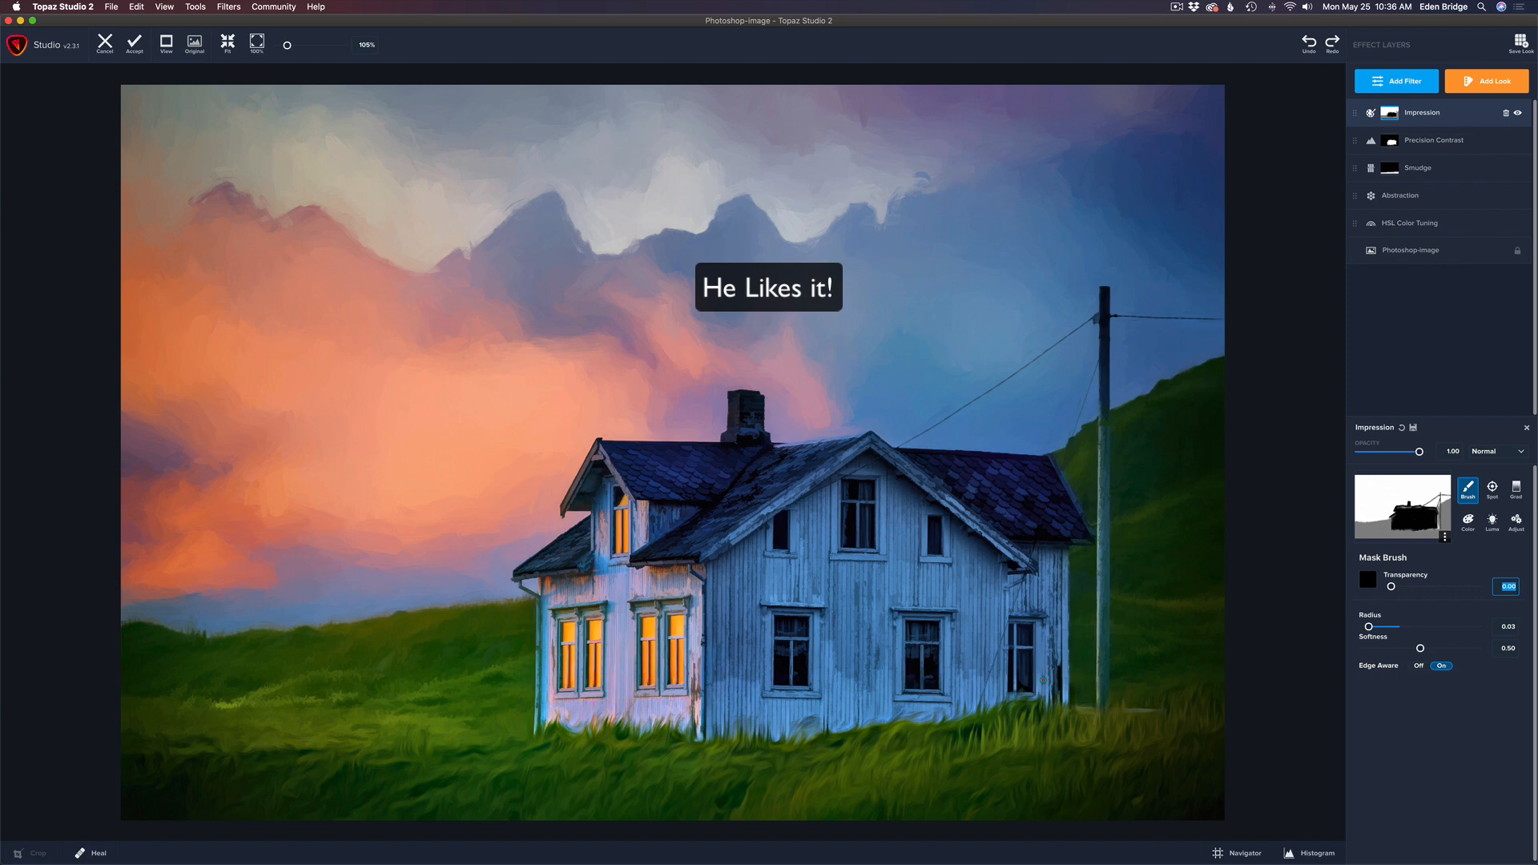
left_click(1294, 323)
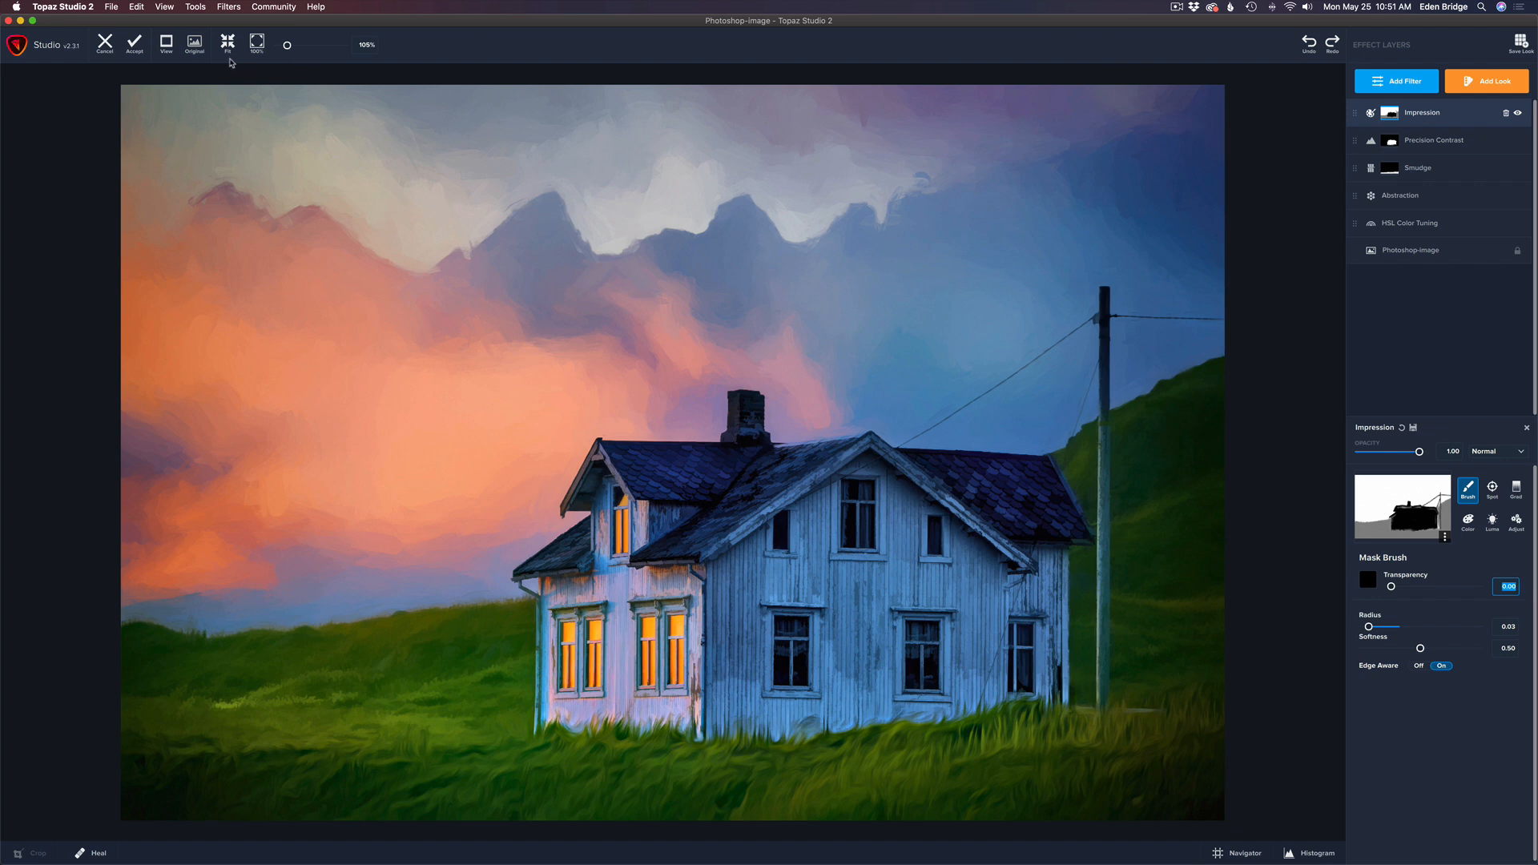
Accept the edits back into Photoshop and toggle the Topaz Studio 2 Creative Toolbox layer off and on to compare the result
left_click(135, 46)
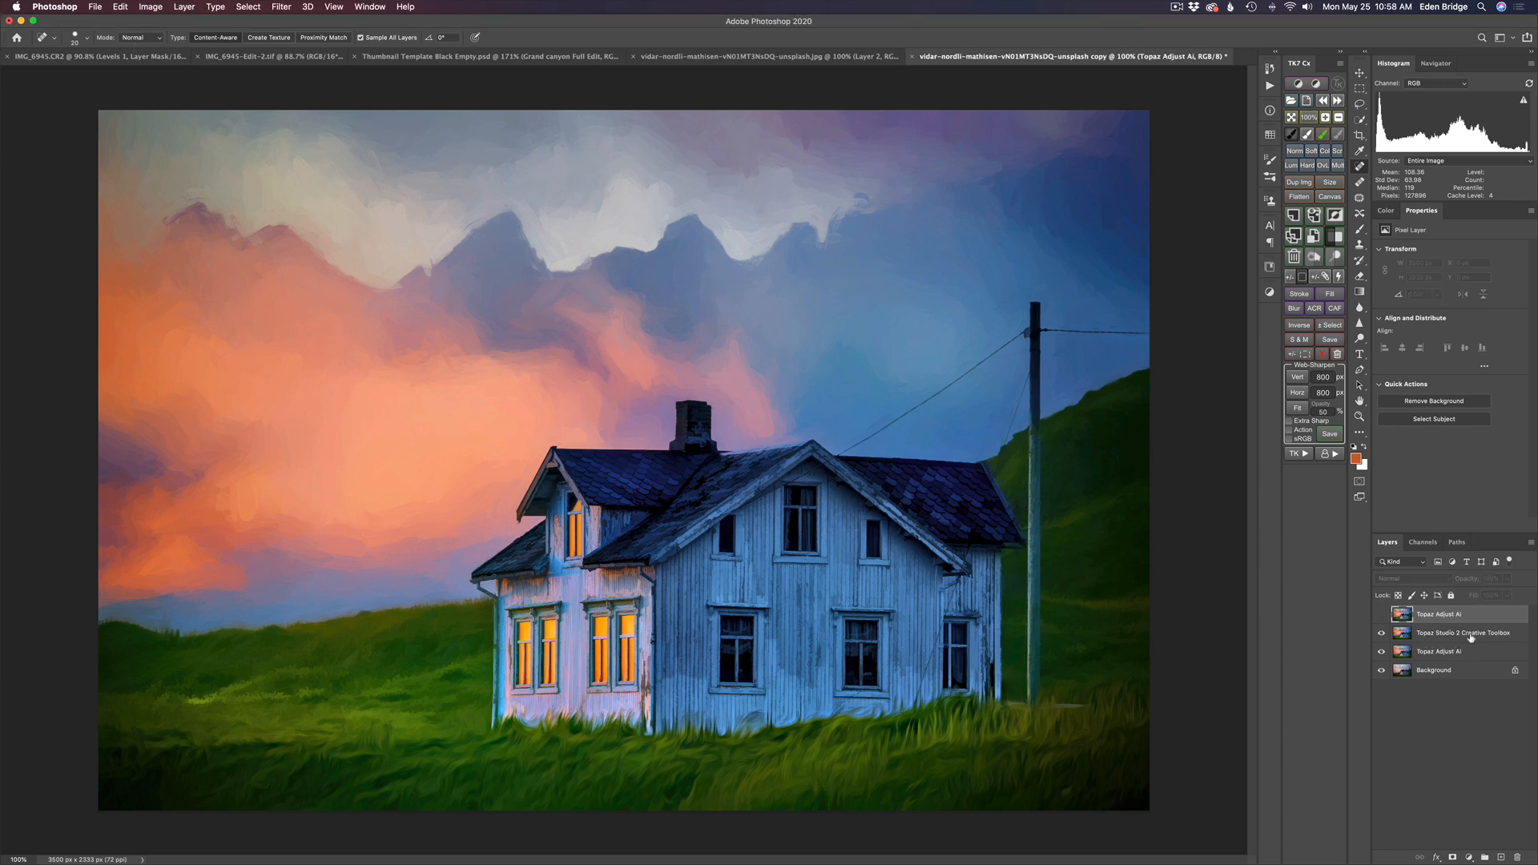
left_click(1381, 634)
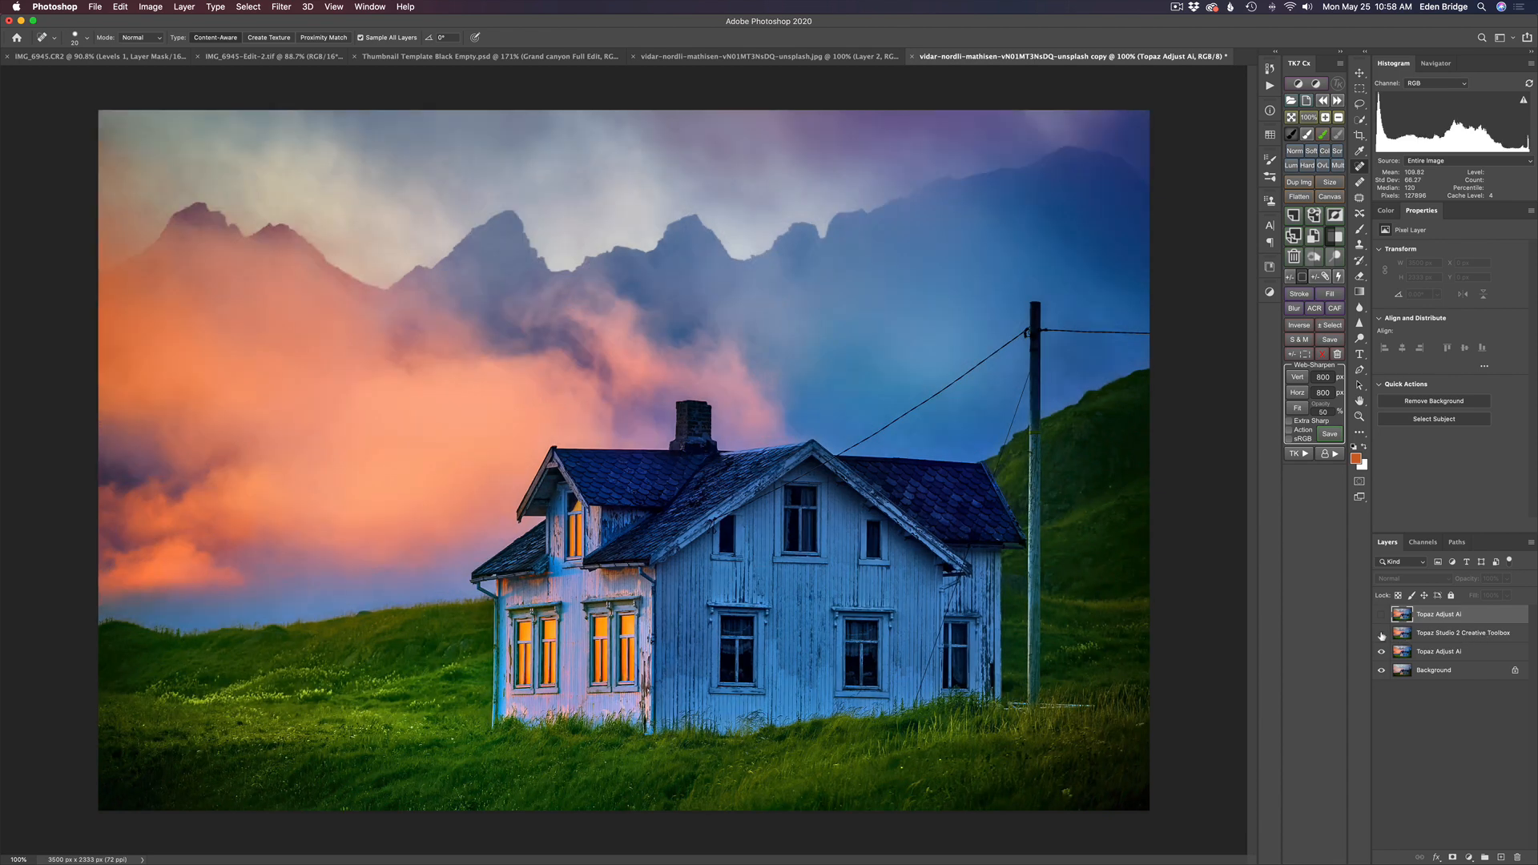
left_click(1381, 634)
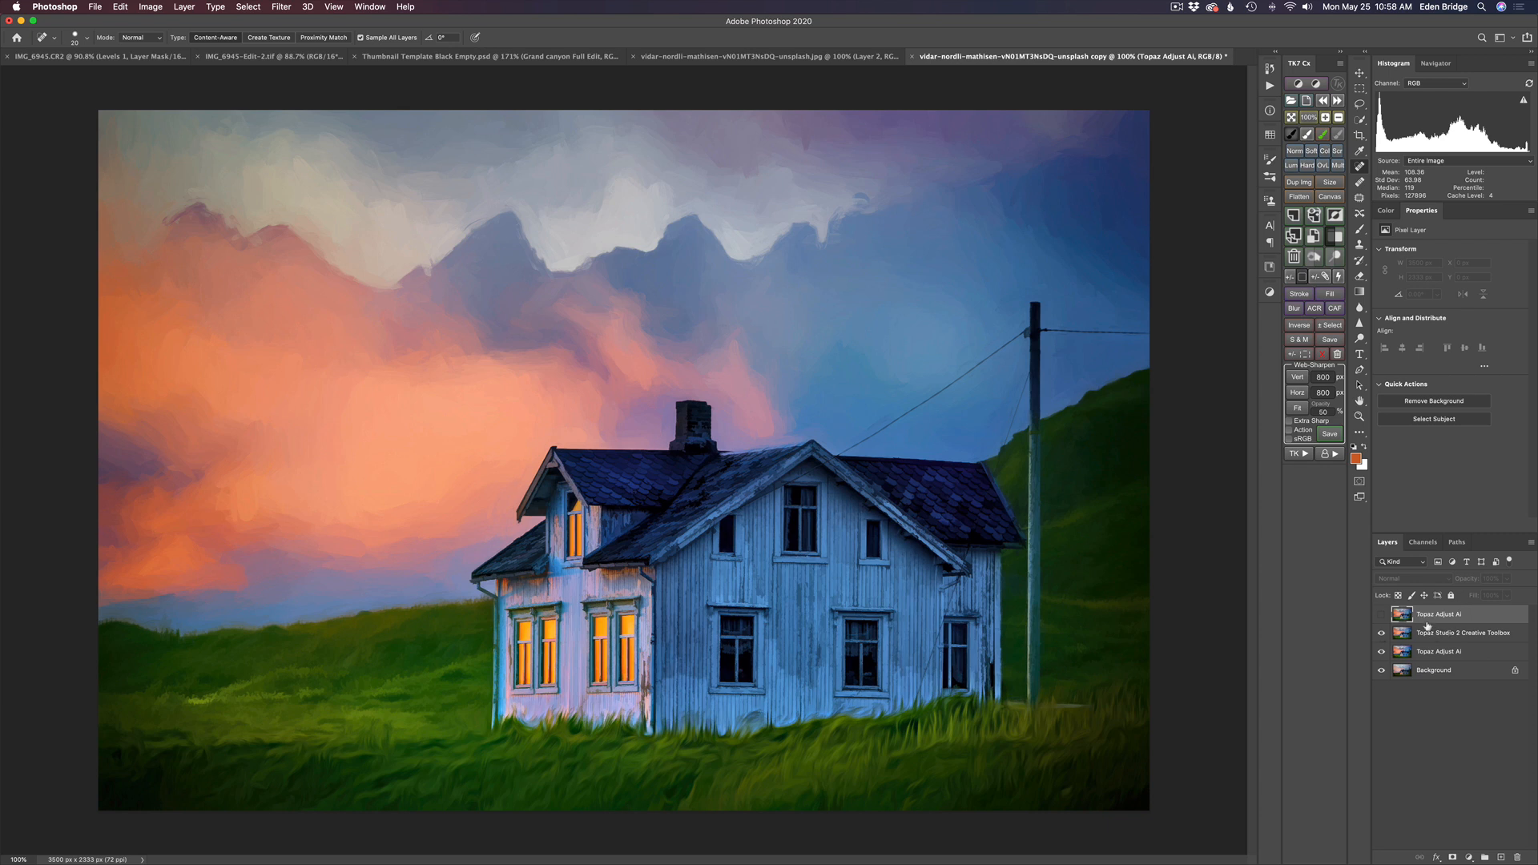
Show the top Topaz Adjust AI layer and process it in Topaz Adjust AI with the Standard auto adjustment and Exposure 0.05
left_click(1382, 615)
left_click(282, 7)
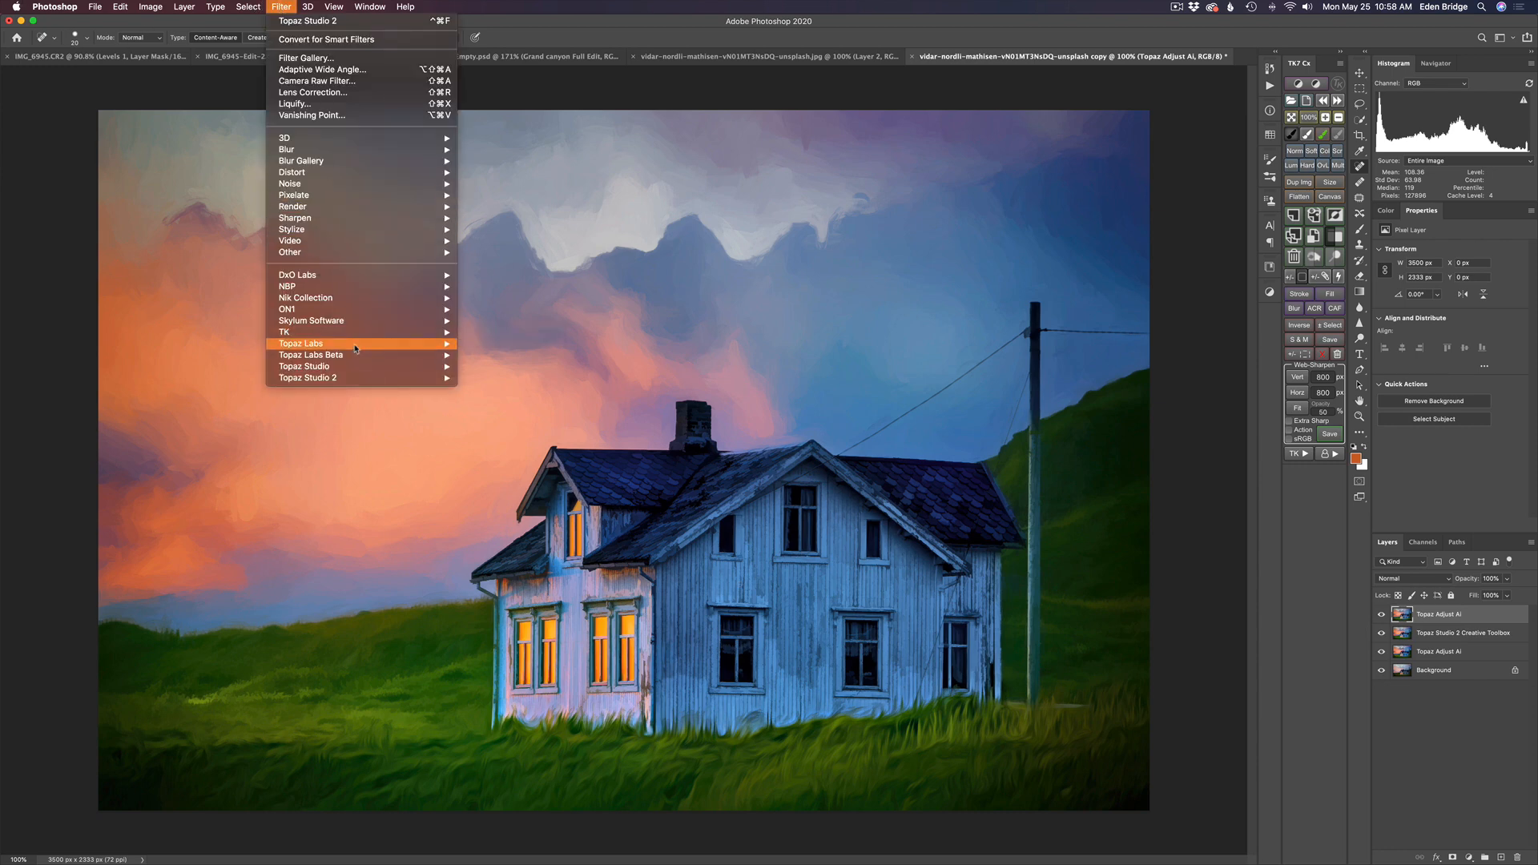
mouse_move(357, 350)
left_click(497, 355)
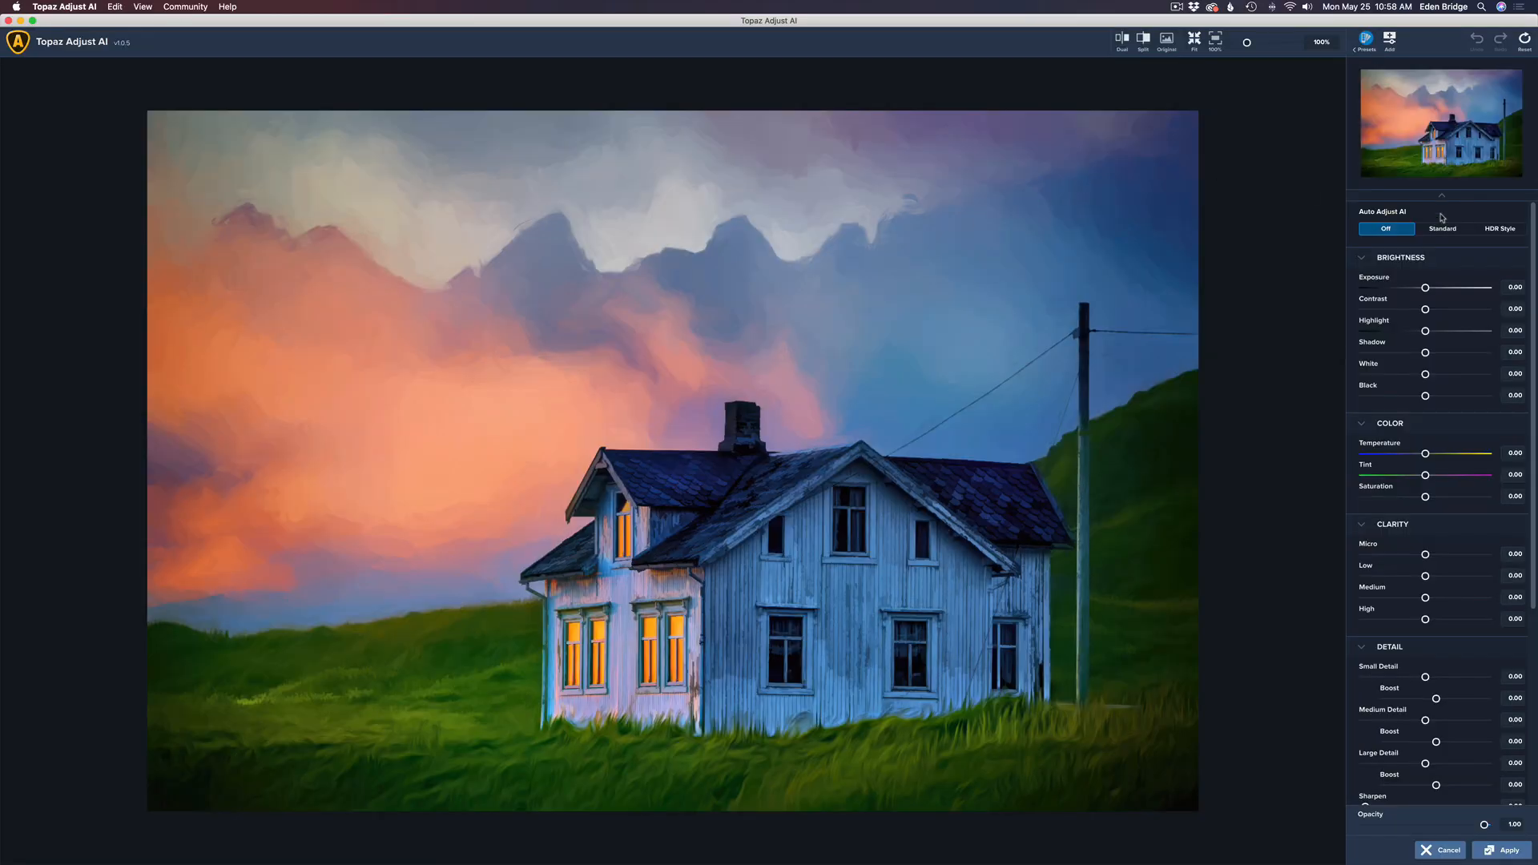
left_click(1443, 230)
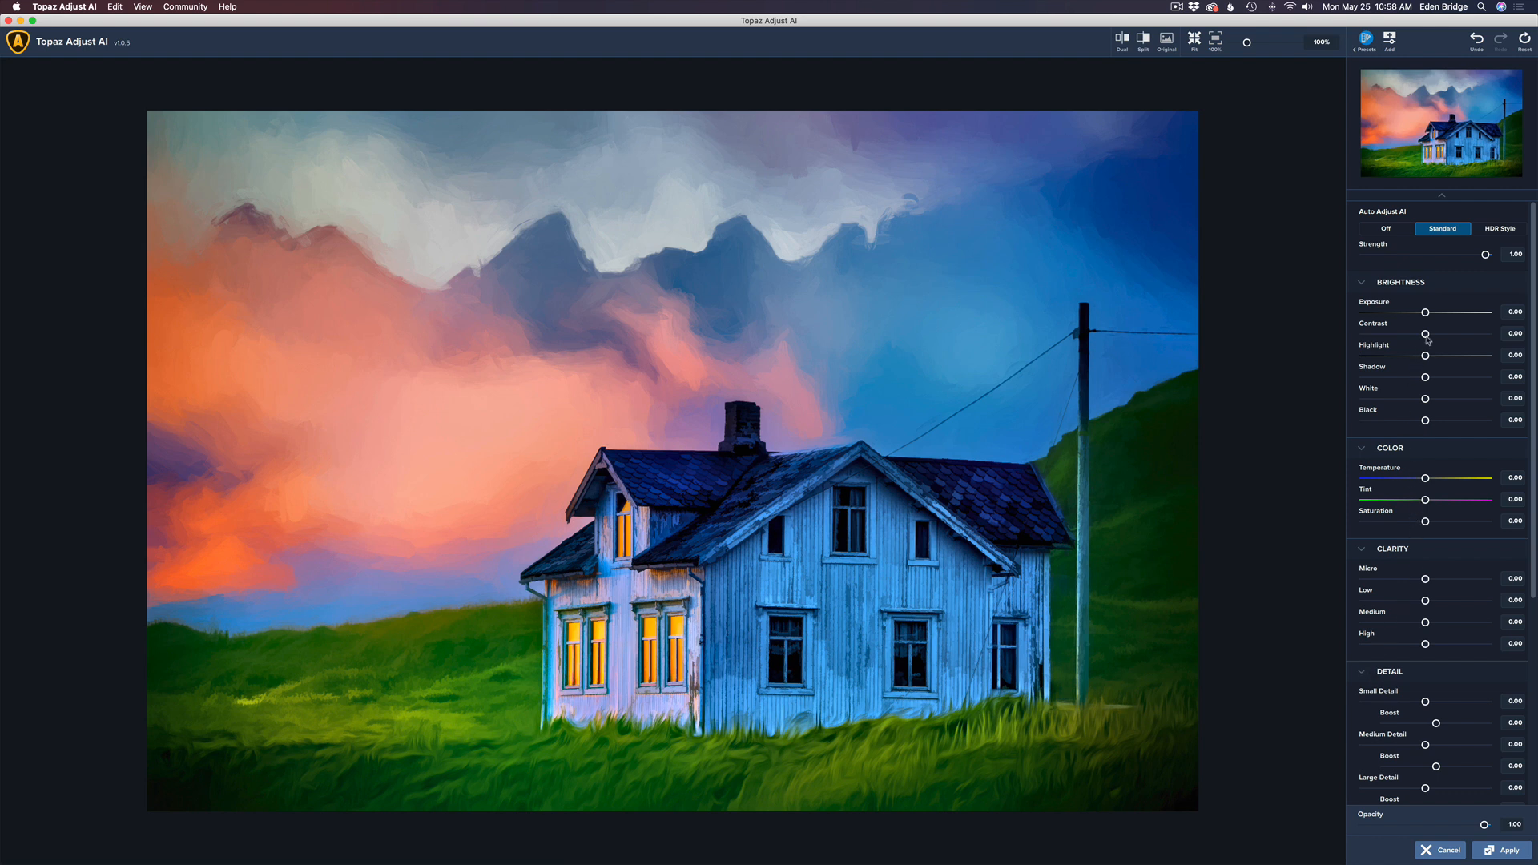
left_click_drag(1425, 313, 1429, 314)
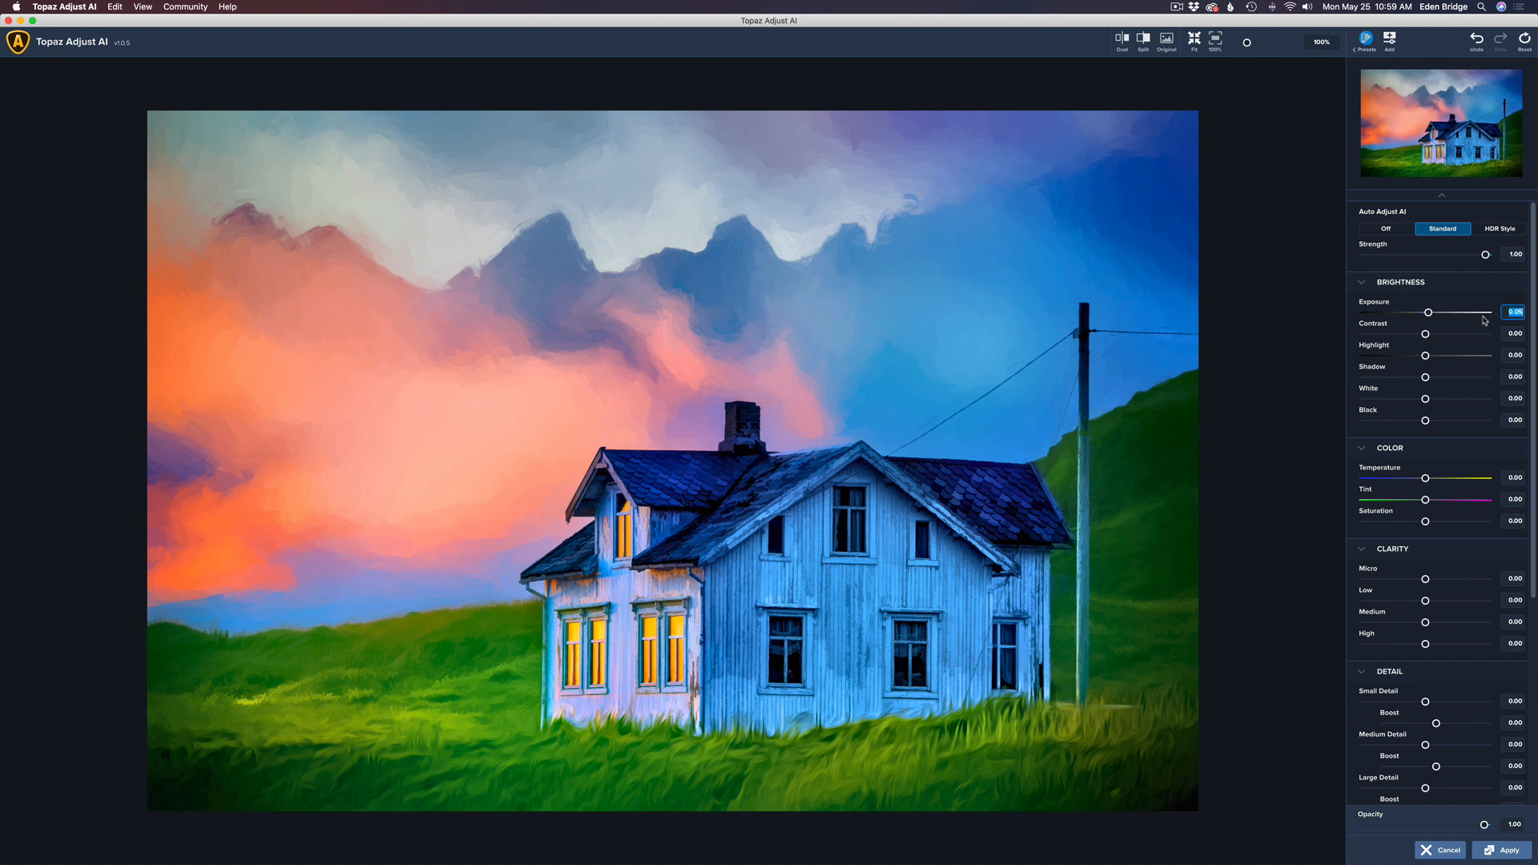
Preview the HDR Style auto adjustment, switch back to Standard and apply the result to the Photoshop layer
left_click(1505, 229)
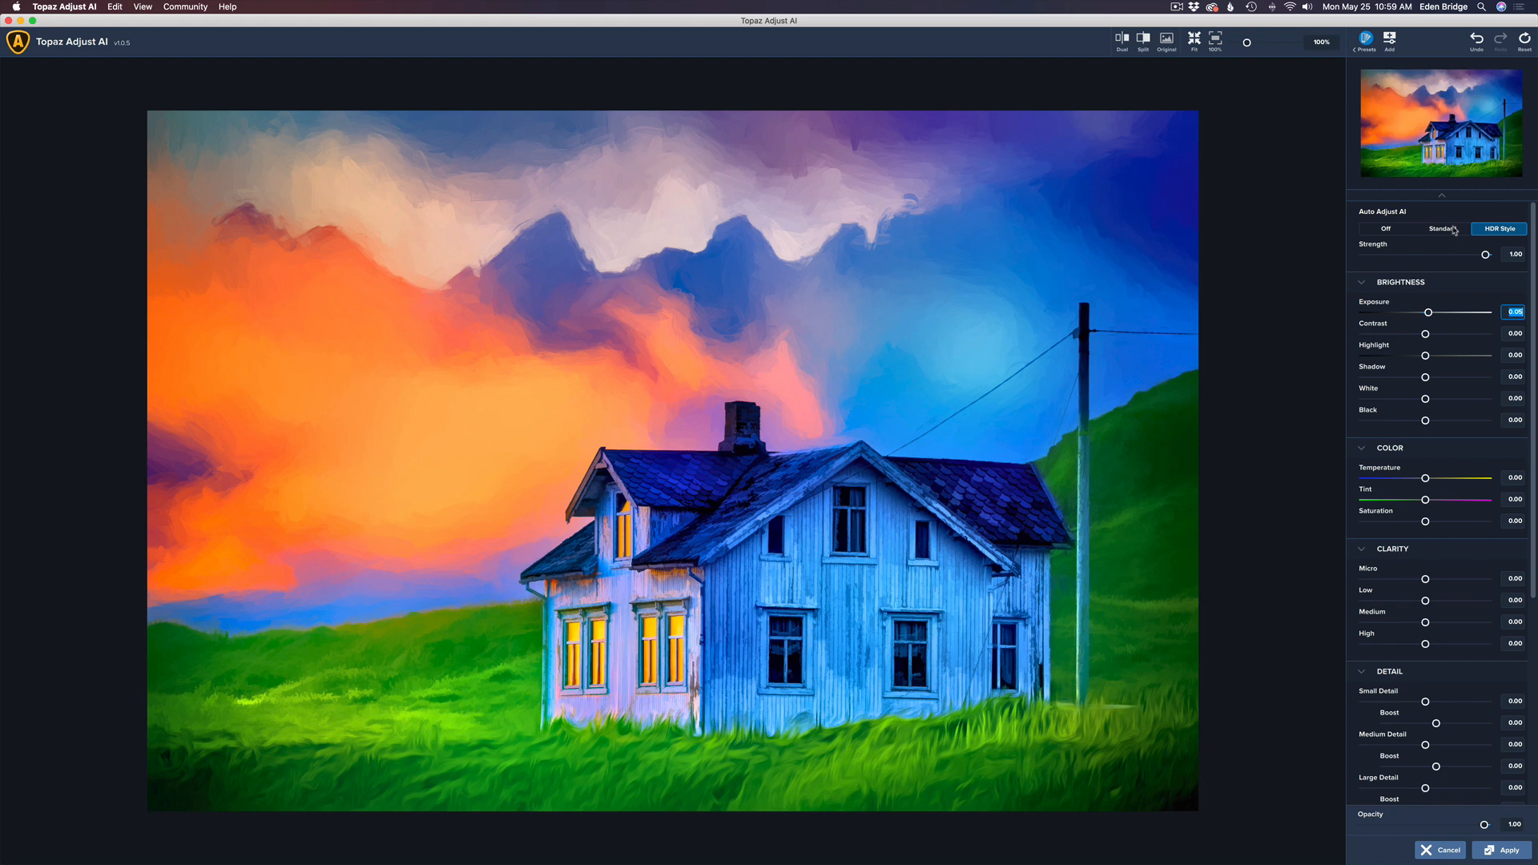
left_click(1455, 230)
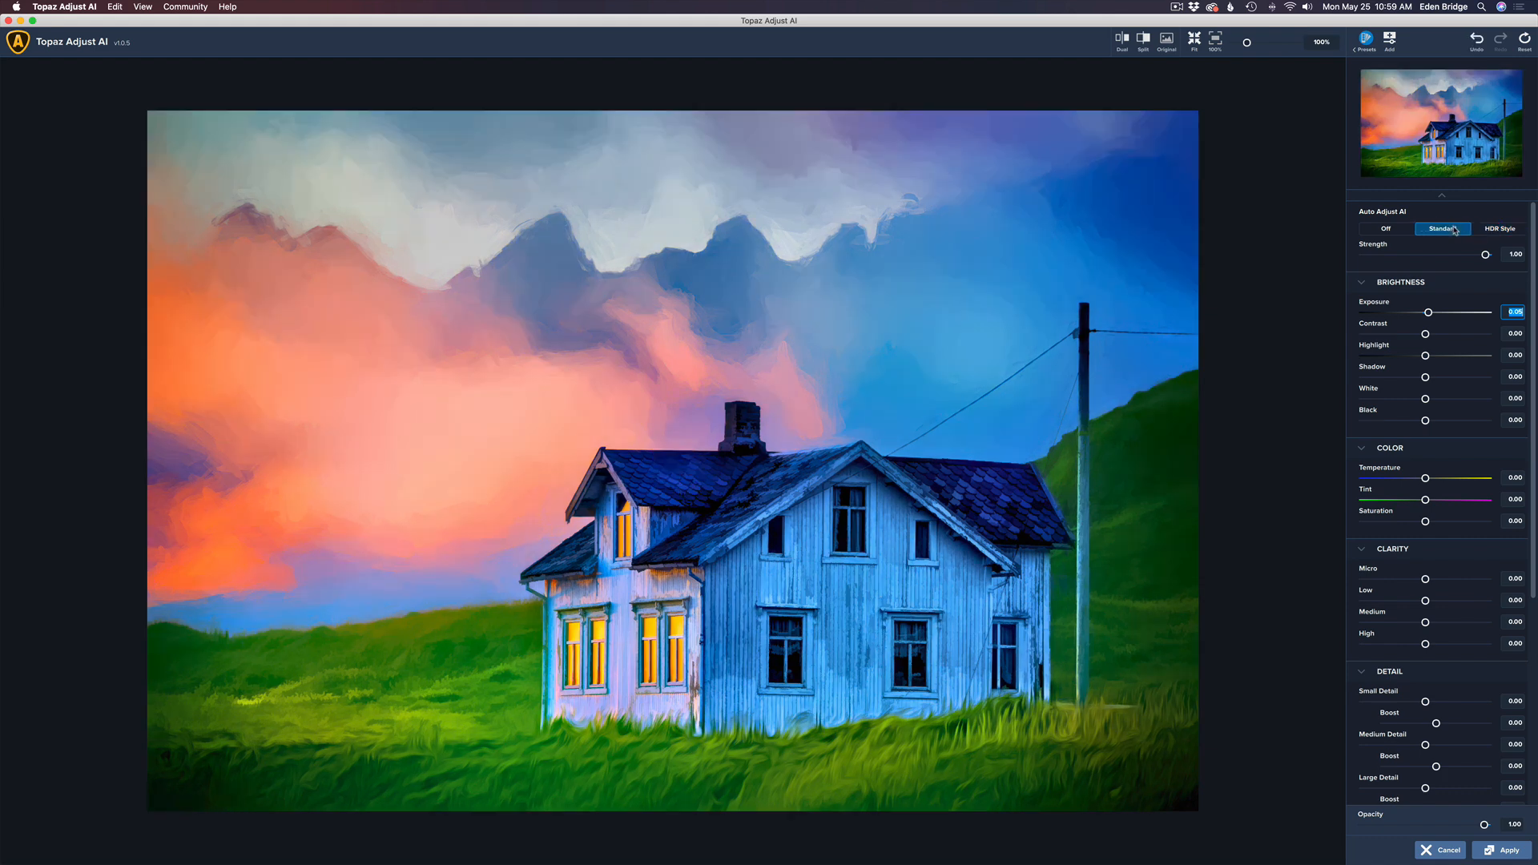
left_click(1503, 850)
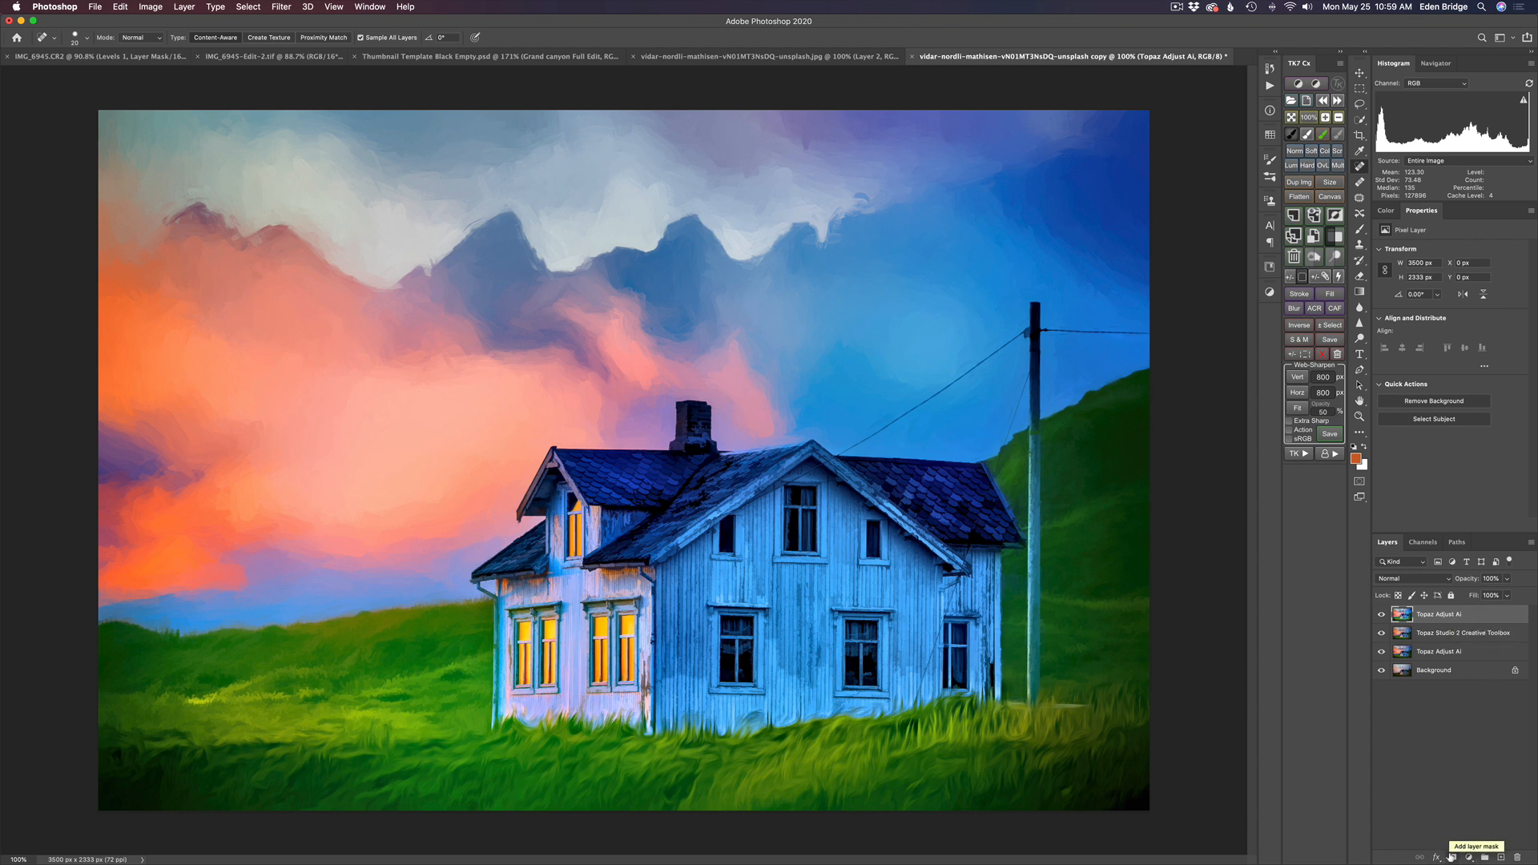
Add a black mask to the top Topaz Adjust AI layer and paint the house in white with the Brush at 100% opacity
left_click(1452, 856, "alt")
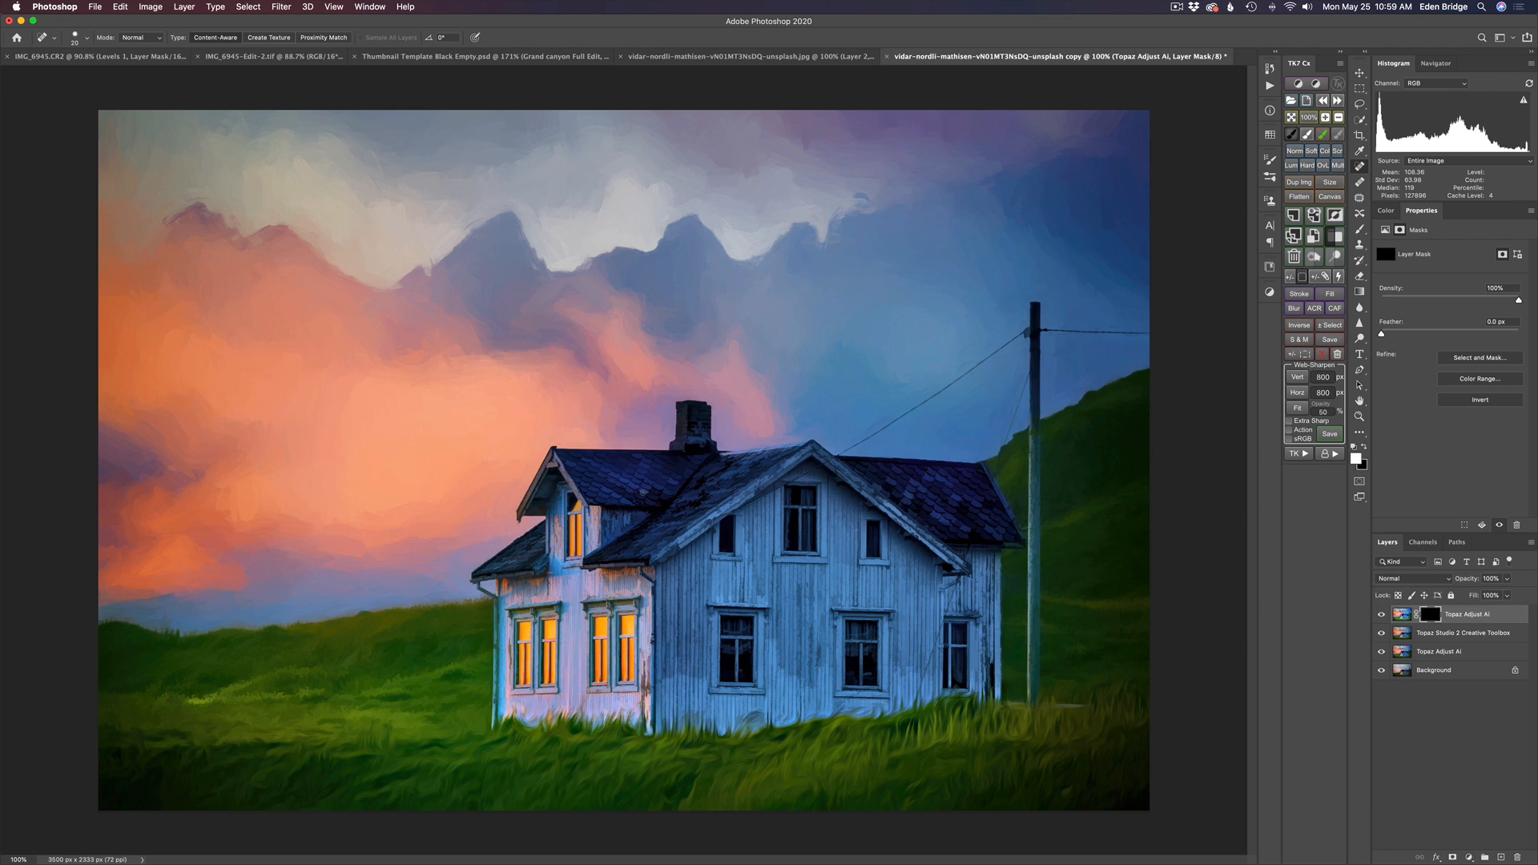
key("b")
left_click_drag(613, 490, 613, 492)
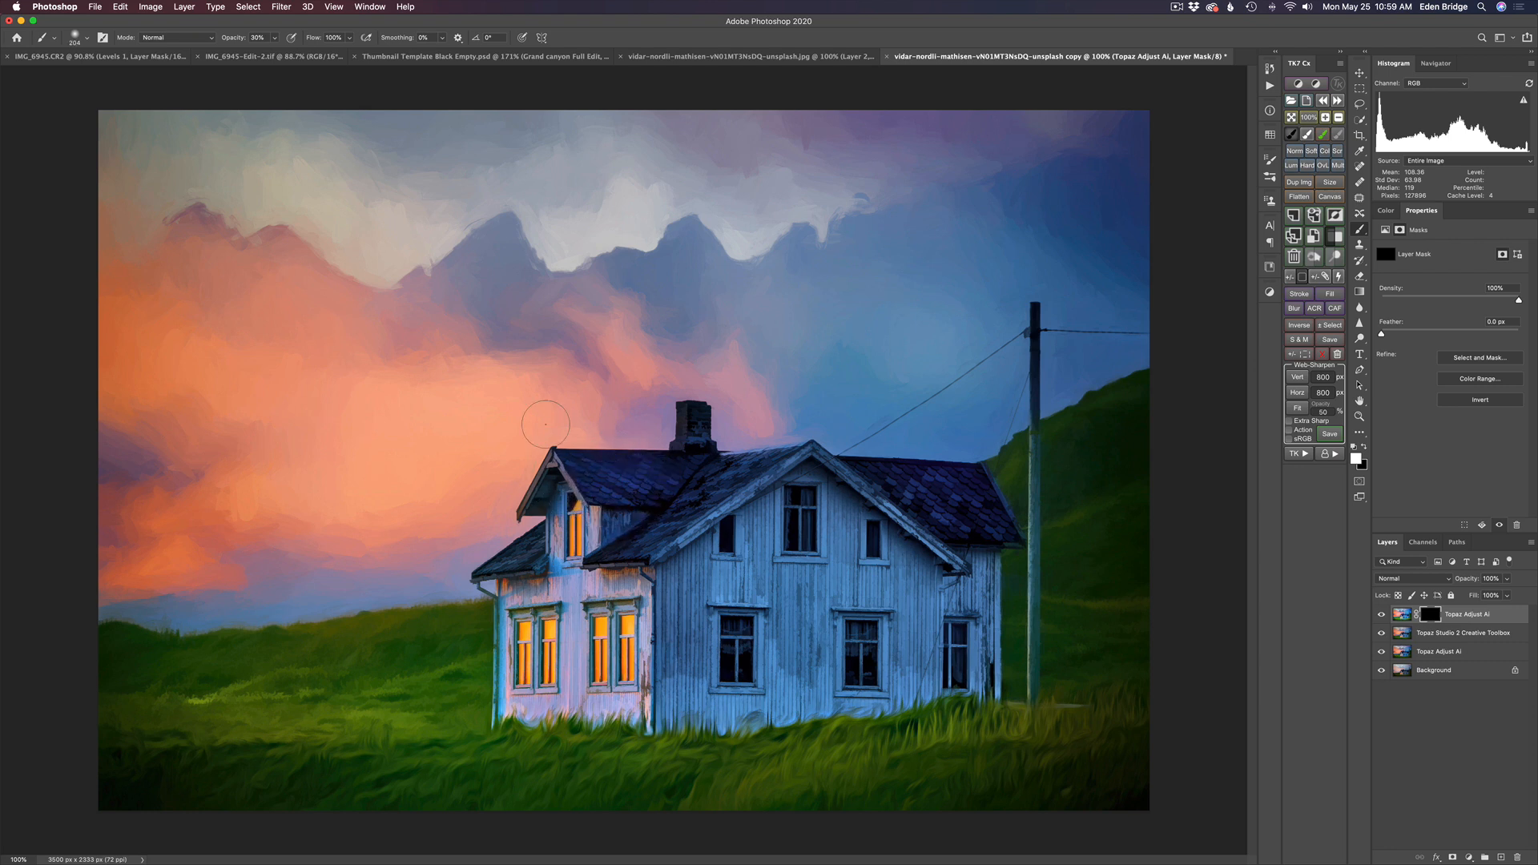
left_click_drag(234, 38, 335, 35)
key("0")
mouse_move(618, 486)
left_mouse_down()
mouse_move(606, 486)
mouse_move(649, 506)
mouse_move(565, 482)
mouse_move(838, 477)
mouse_move(974, 501)
mouse_move(924, 524)
mouse_move(705, 491)
mouse_move(611, 497)
mouse_move(529, 556)
mouse_move(513, 653)
mouse_move(609, 689)
mouse_move(577, 593)
mouse_move(666, 554)
mouse_move(671, 697)
mouse_move(769, 713)
mouse_move(687, 593)
mouse_move(877, 484)
mouse_move(960, 498)
mouse_move(688, 537)
mouse_move(858, 573)
mouse_move(885, 657)
mouse_move(850, 681)
mouse_move(973, 677)
mouse_move(969, 553)
mouse_move(937, 505)
mouse_move(729, 472)
mouse_move(686, 455)
mouse_move(697, 433)
left_mouse_up()
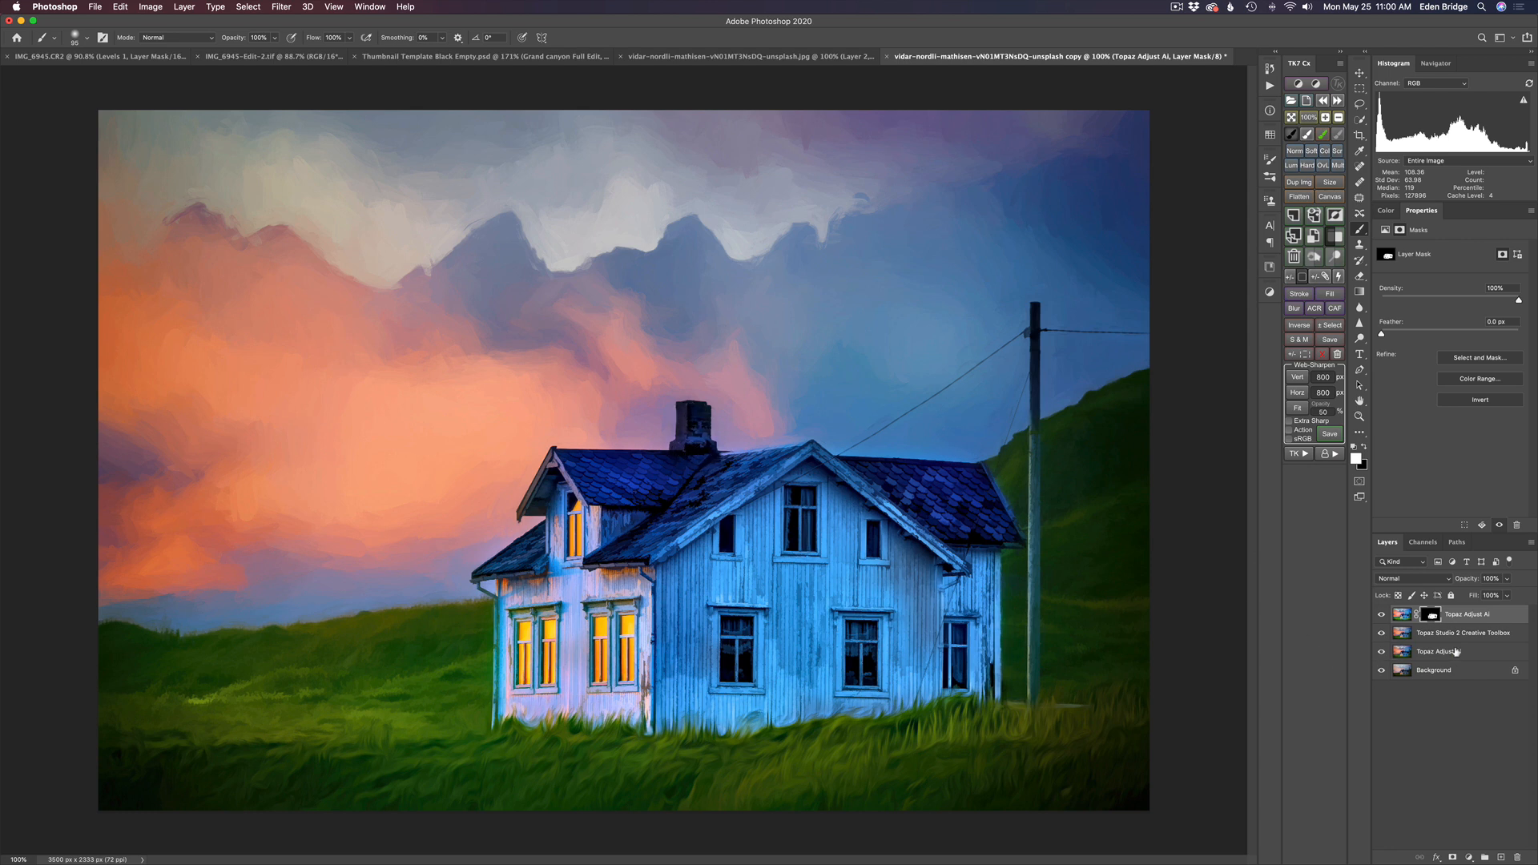
Display the layer mask on its own, paint the leftover dark gaps inside the house area white, and return to the image view
left_click(1432, 616, "alt")
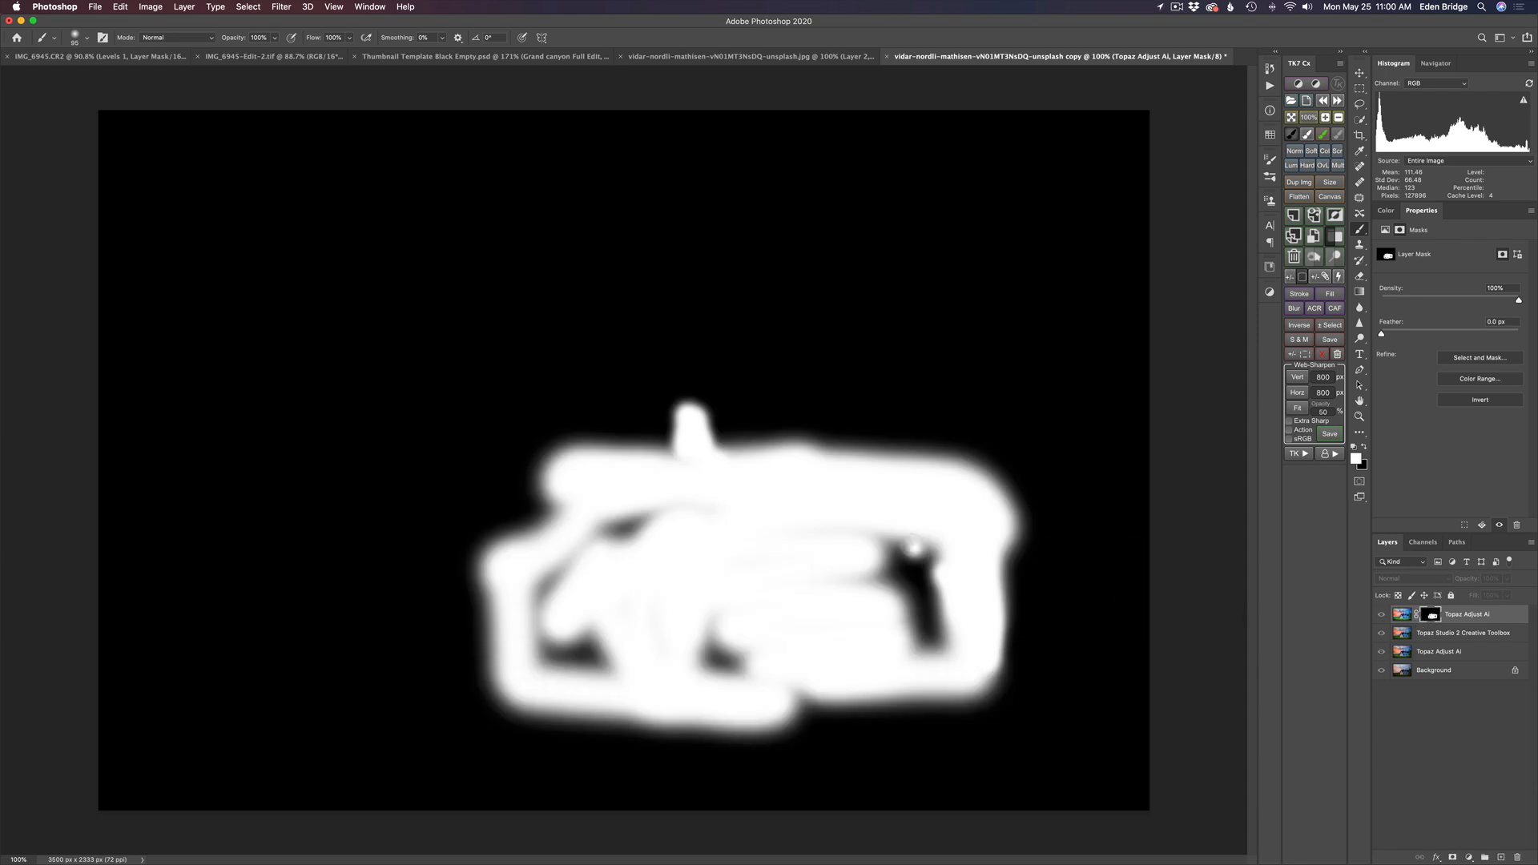
mouse_move(895, 612)
left_mouse_down()
mouse_move(923, 654)
mouse_move(953, 630)
mouse_move(882, 572)
mouse_move(872, 540)
mouse_move(733, 530)
mouse_move(619, 556)
mouse_move(653, 498)
mouse_move(568, 571)
mouse_move(615, 597)
left_mouse_up()
mouse_move(559, 643)
left_mouse_down()
mouse_move(774, 665)
mouse_move(617, 626)
mouse_move(618, 530)
mouse_move(587, 573)
mouse_move(685, 505)
mouse_move(597, 557)
mouse_move(563, 623)
mouse_move(581, 653)
mouse_move(891, 594)
mouse_move(866, 580)
mouse_move(878, 545)
mouse_move(853, 532)
mouse_move(671, 590)
left_mouse_up()
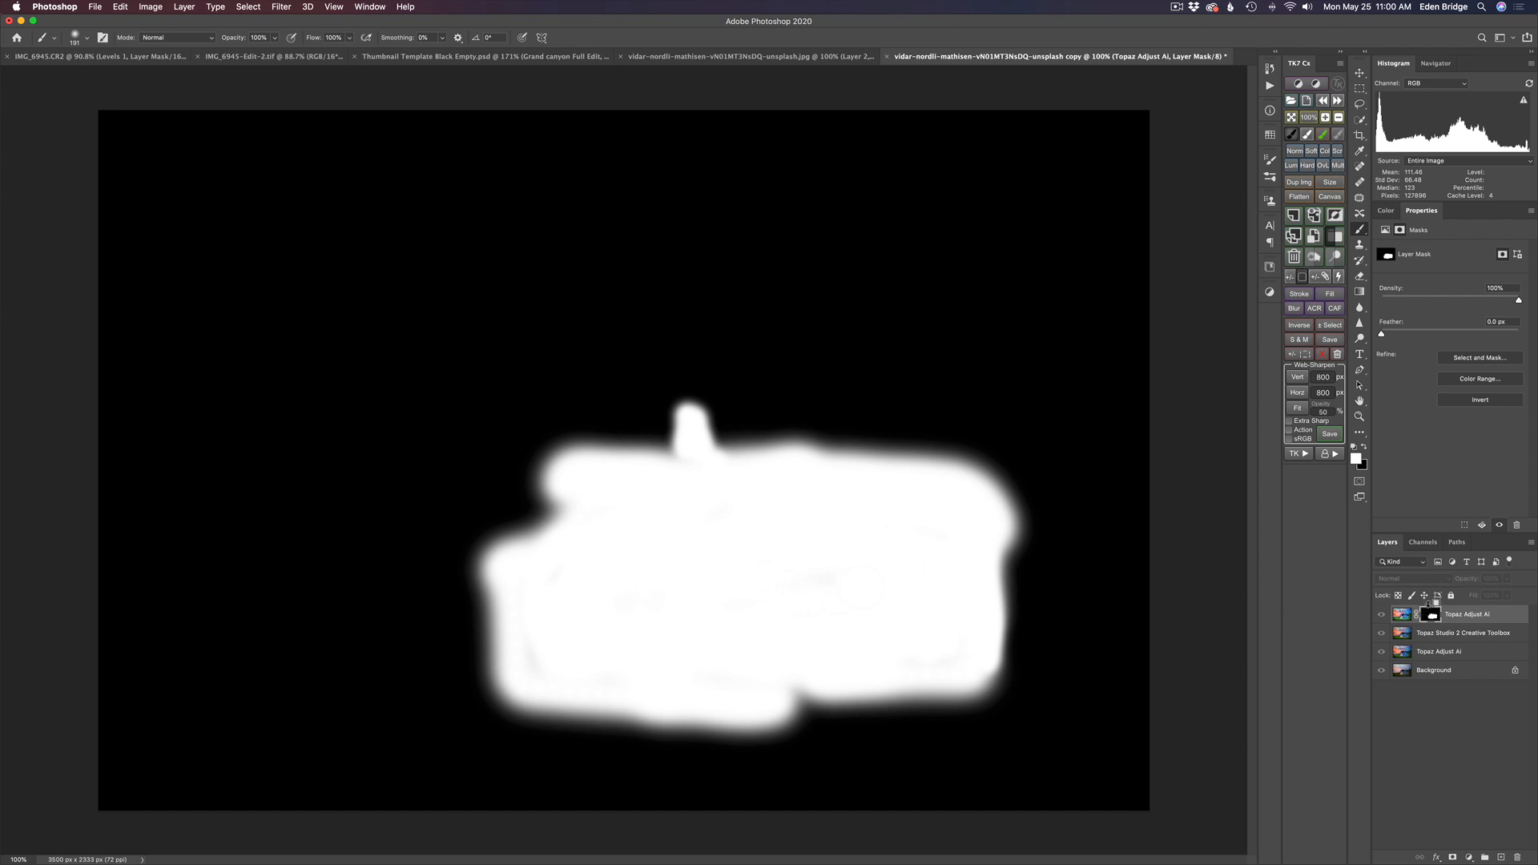
left_click(1431, 616, "alt")
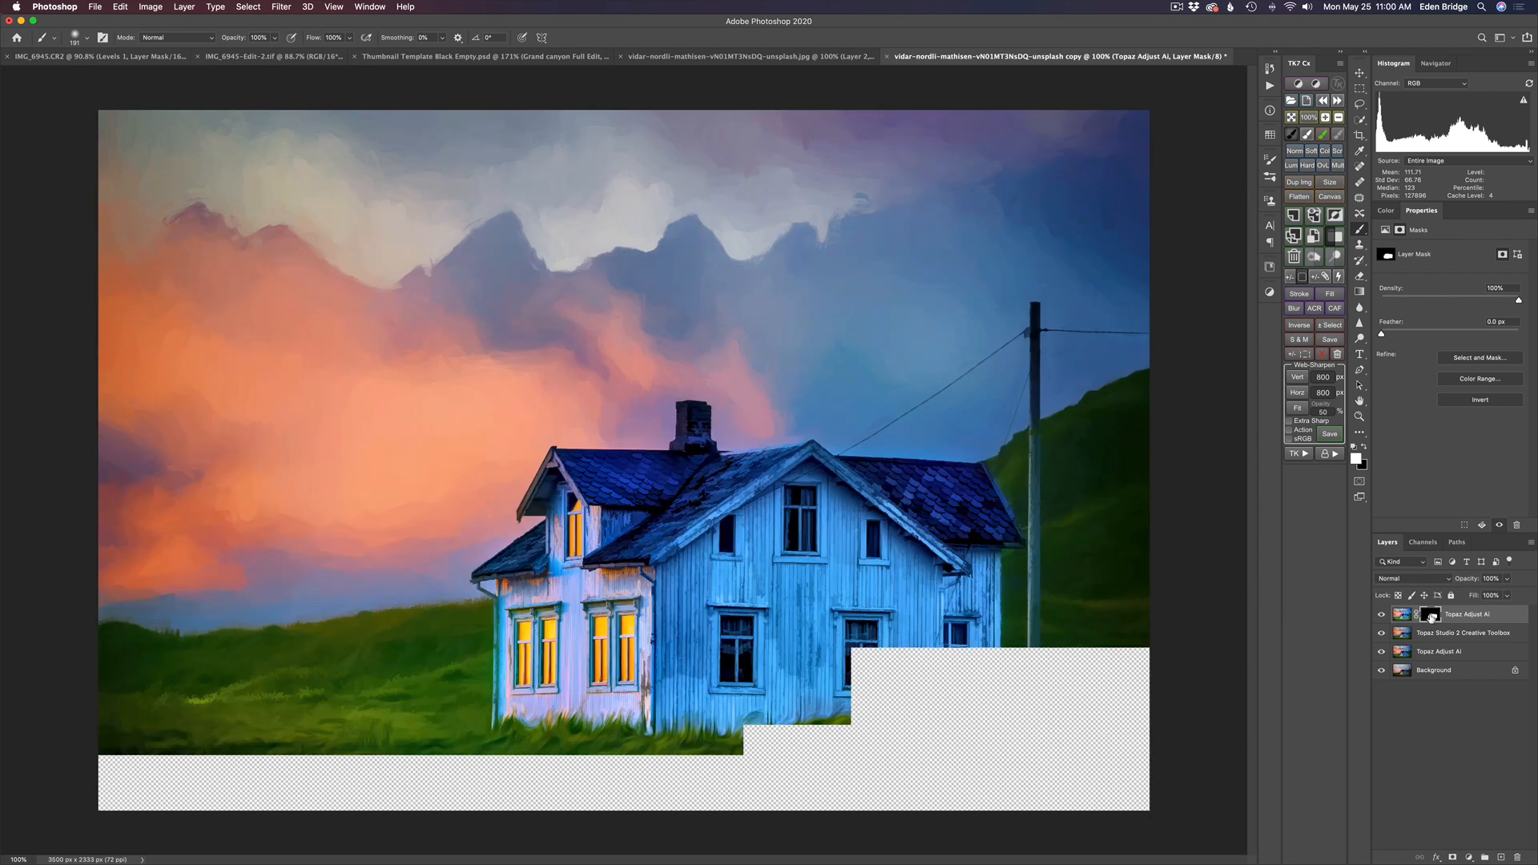
Toggle the masked Topaz Adjust AI layer off and on to compare, and set its opacity to 90%
left_click(1380, 615)
left_click(1381, 614)
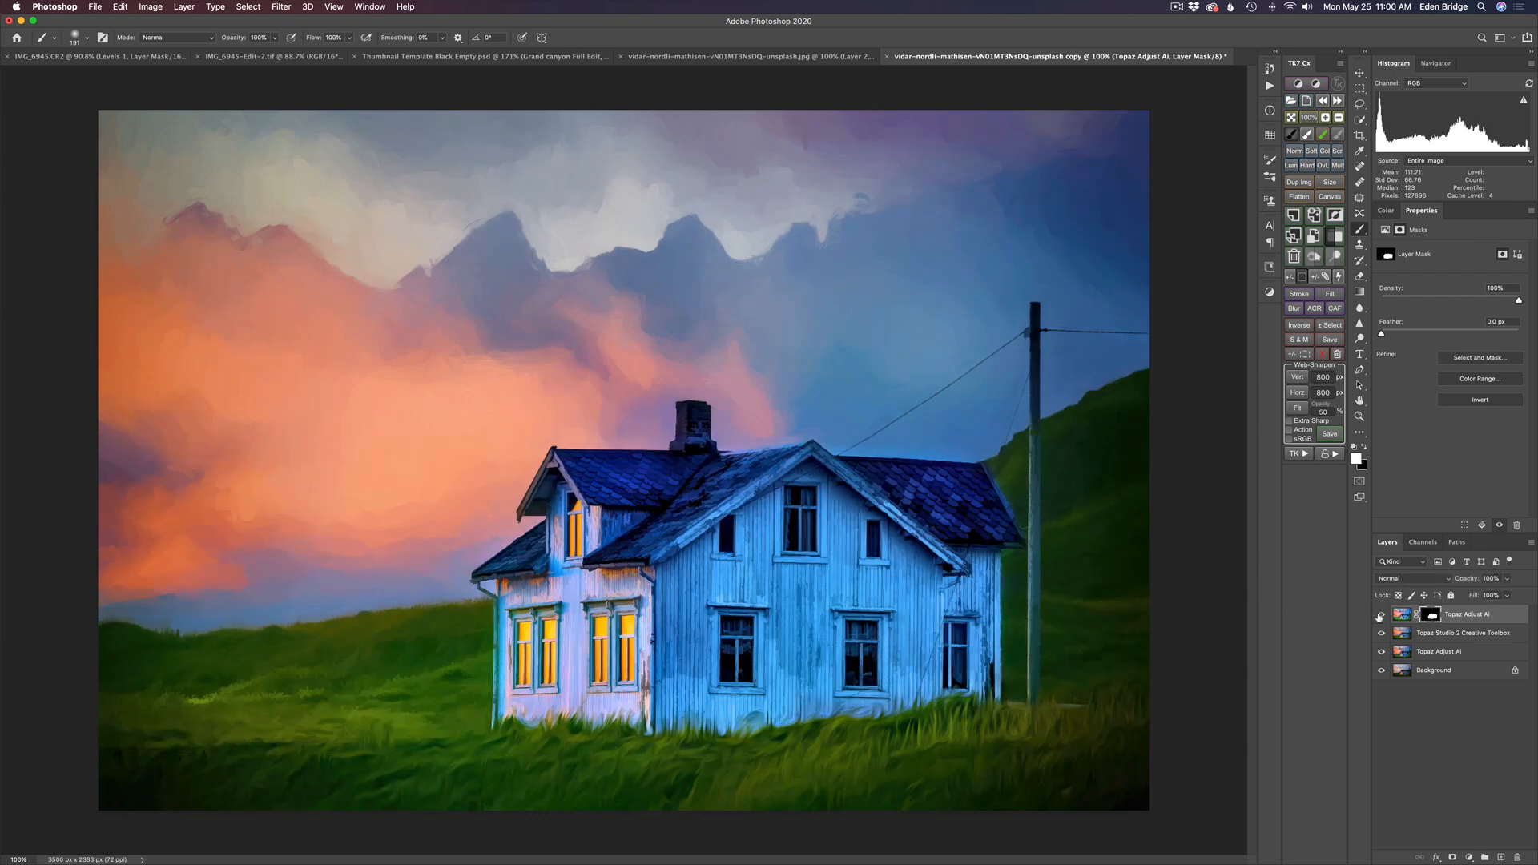
left_click(1381, 614)
left_click(1381, 615)
mouse_move(1471, 582)
left_mouse_down()
mouse_move(1450, 582)
mouse_move(1465, 581)
left_mouse_up()
Add a Hue/Saturation adjustment layer clipped to the masked Topaz Adjust AI layer
left_click(1470, 858)
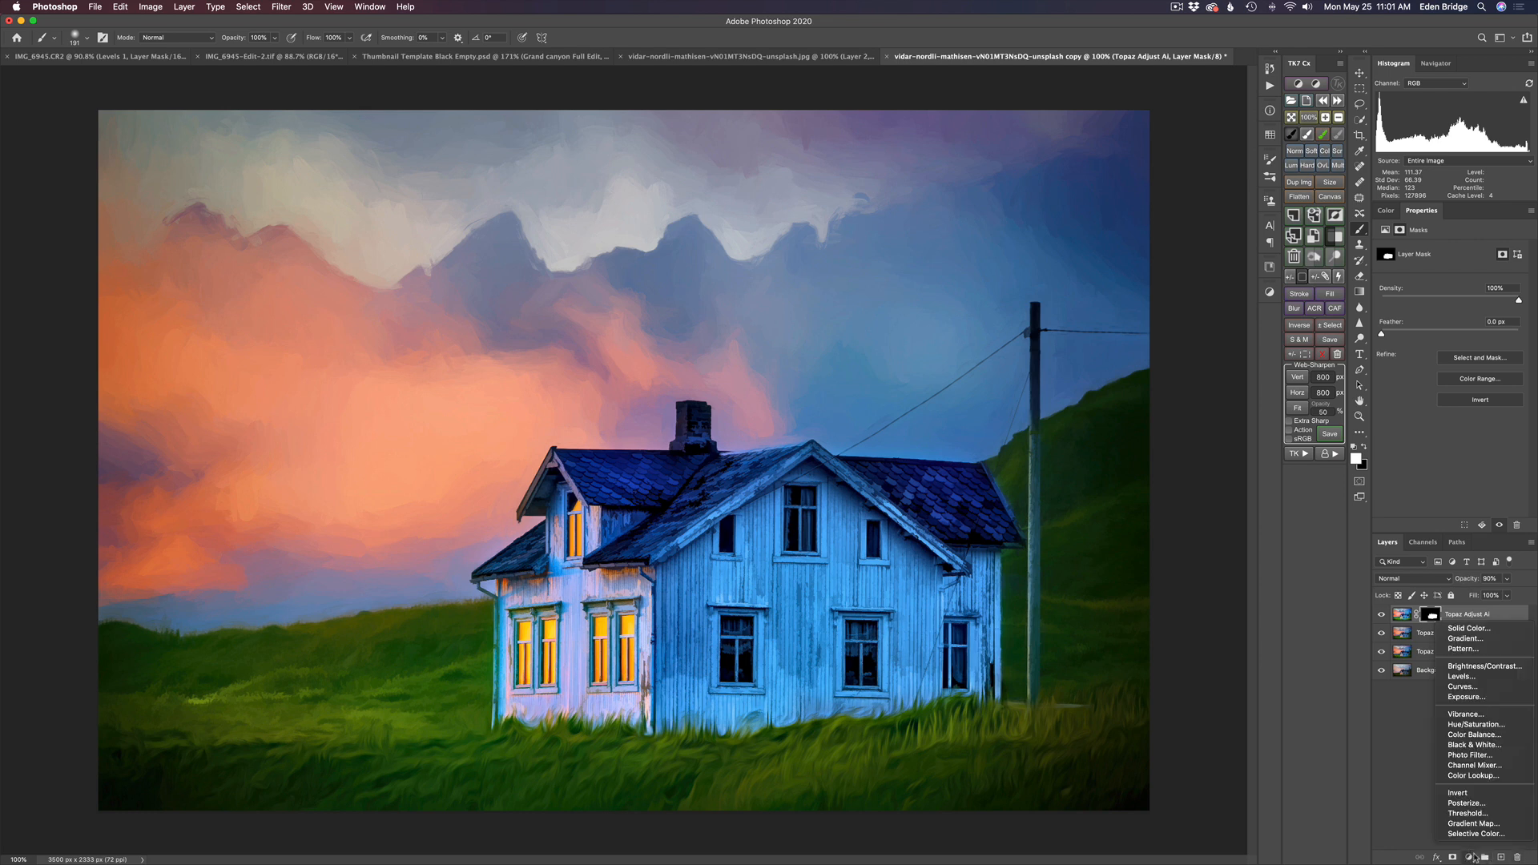
left_click(1480, 726)
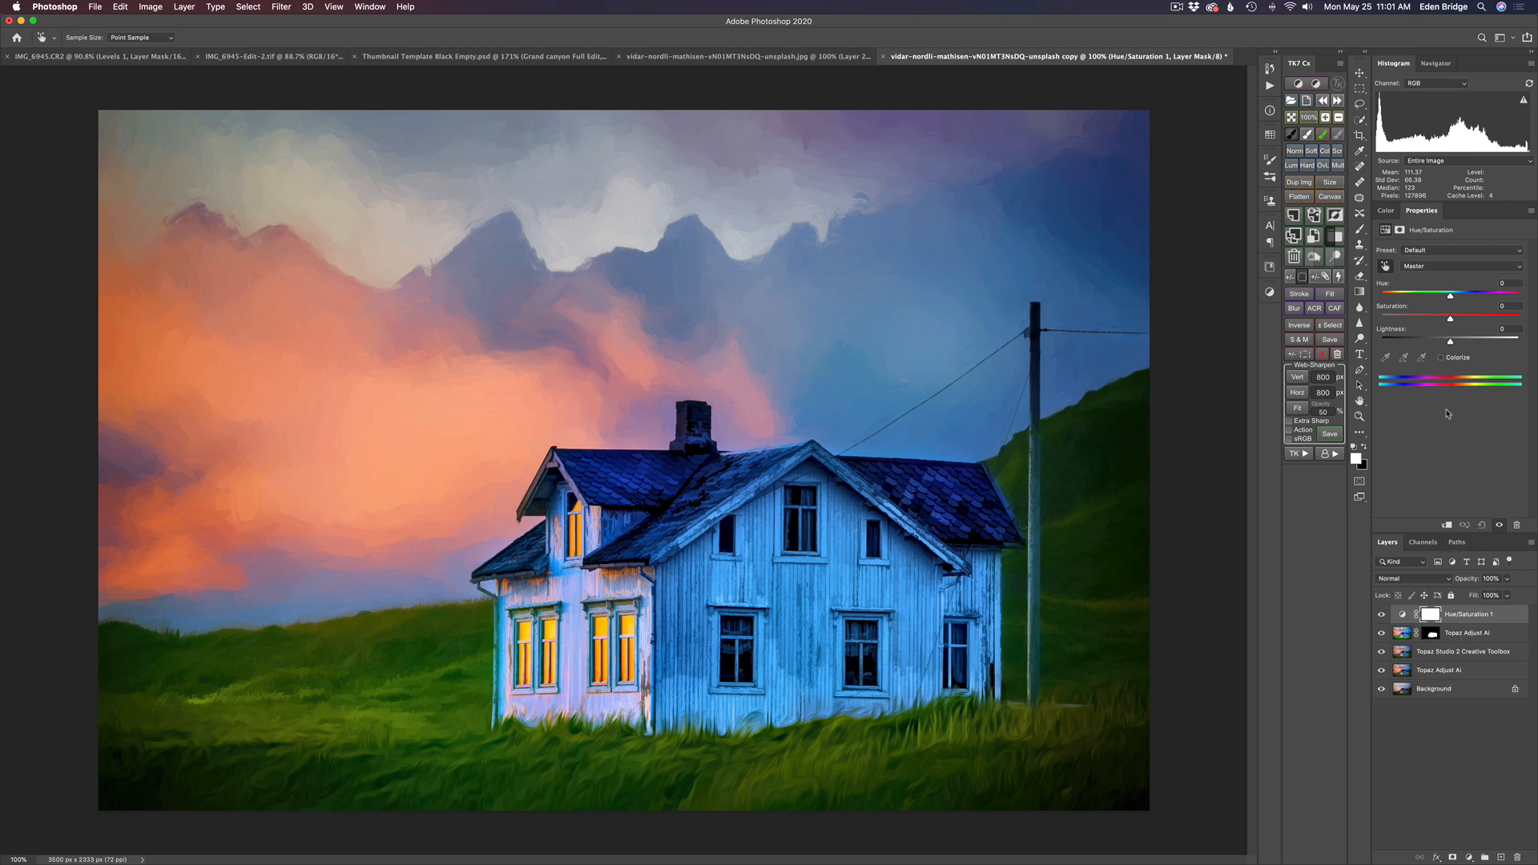
left_click(1447, 525)
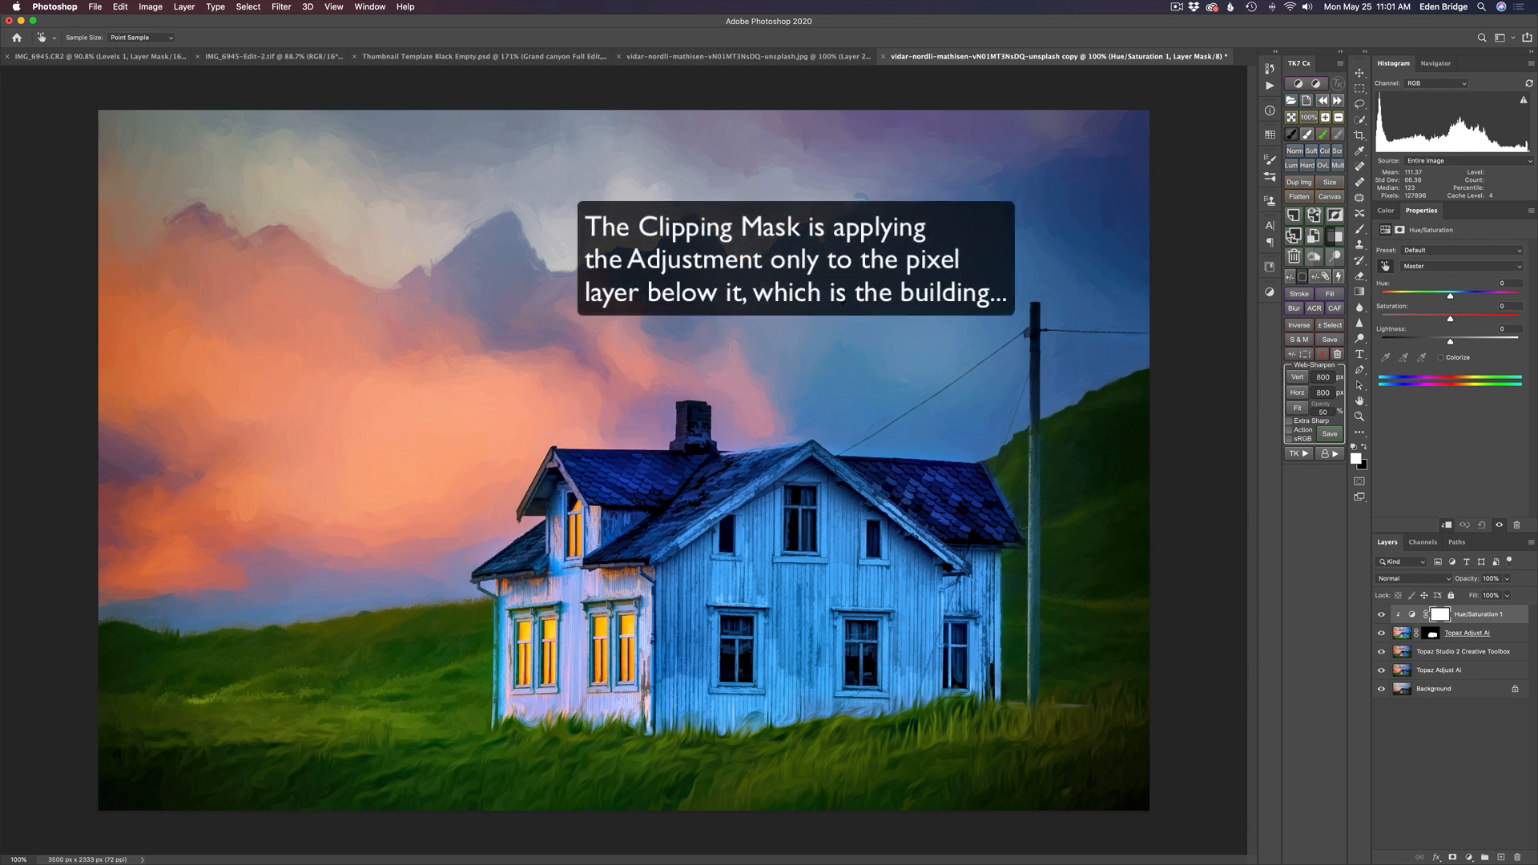
Lower the Blues saturation to -33 by sampling the house roof with the targeted adjustment, and compare with the layer off
left_click(925, 491)
left_click_drag(926, 491, 895, 488)
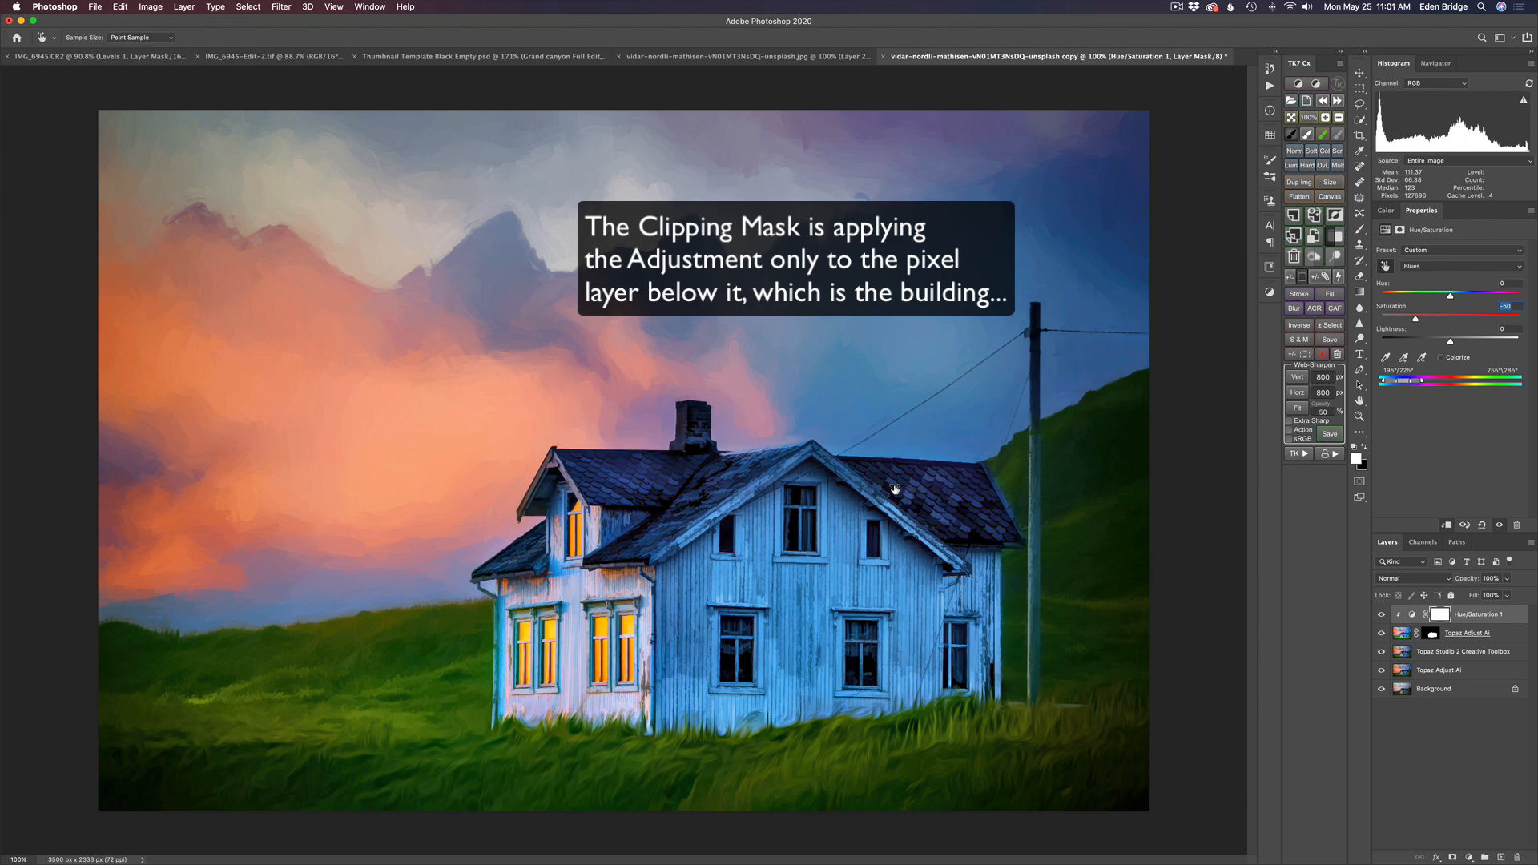
left_click_drag(894, 488, 898, 490)
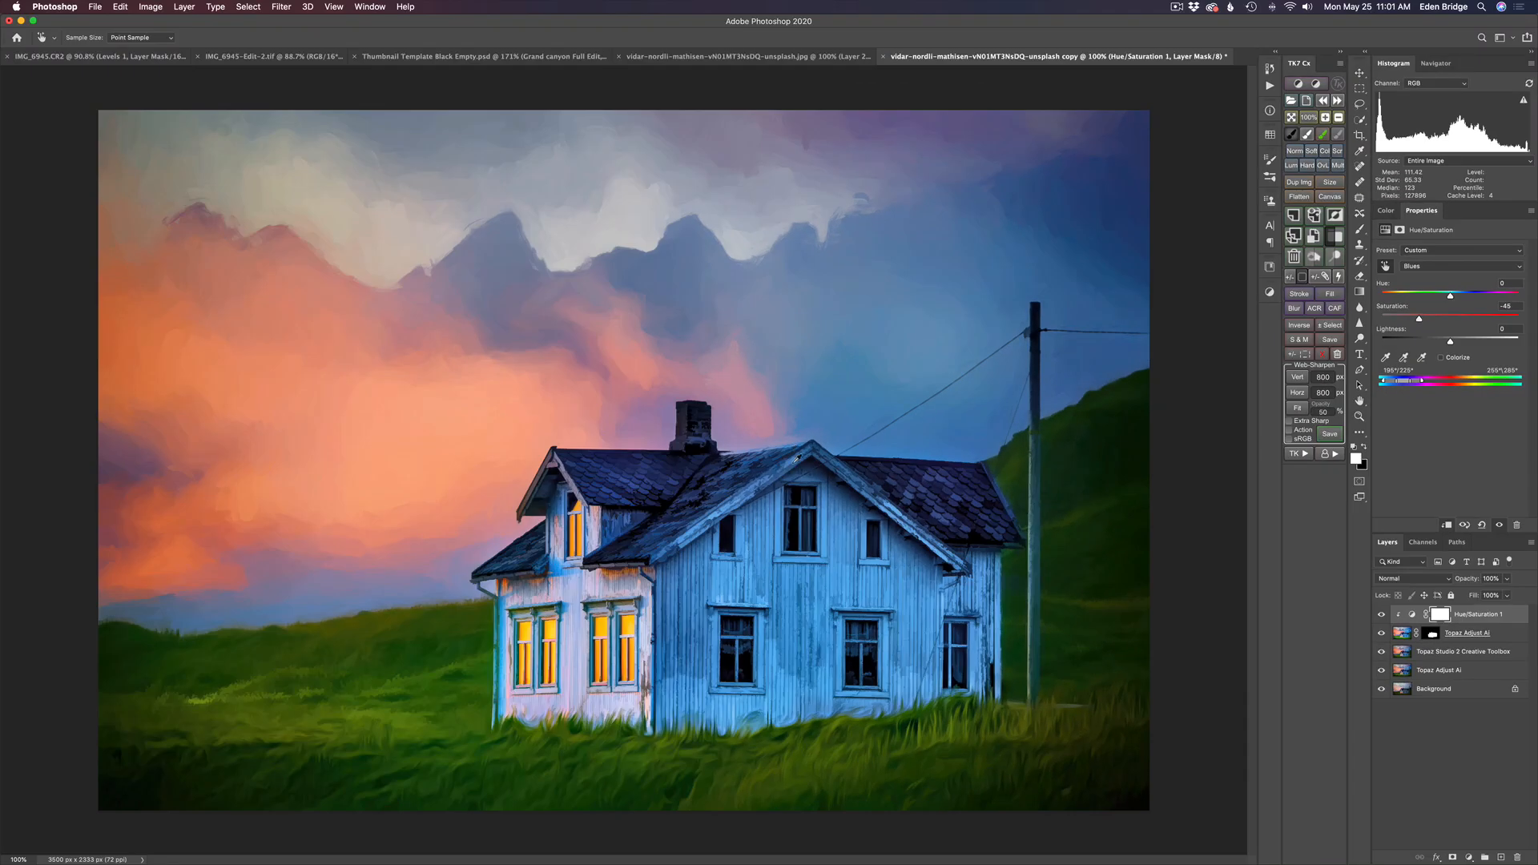
left_click_drag(916, 484, 912, 482)
left_click(1382, 615)
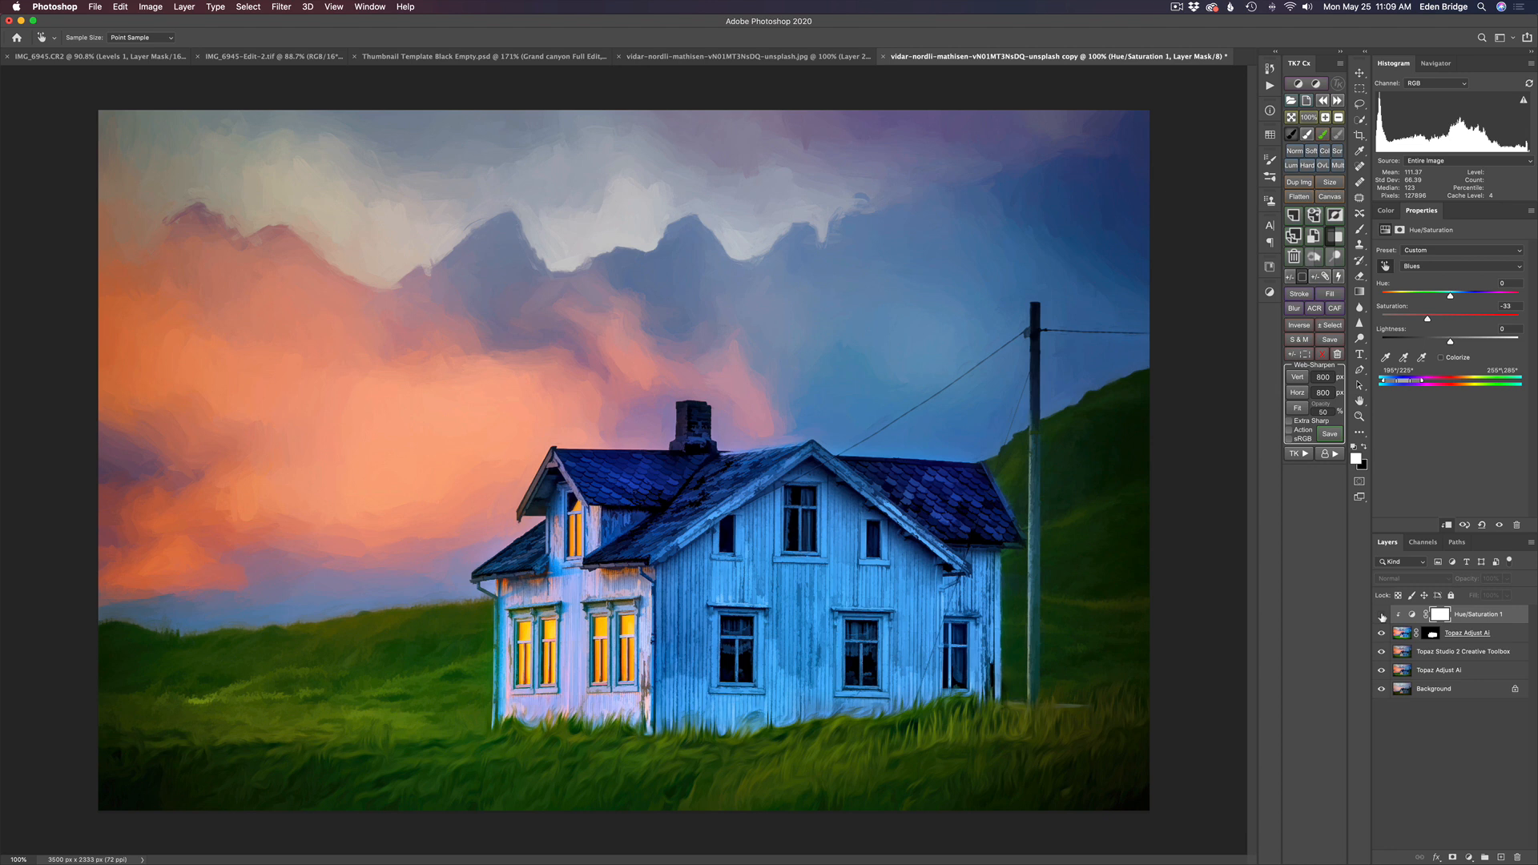
left_click(1382, 616)
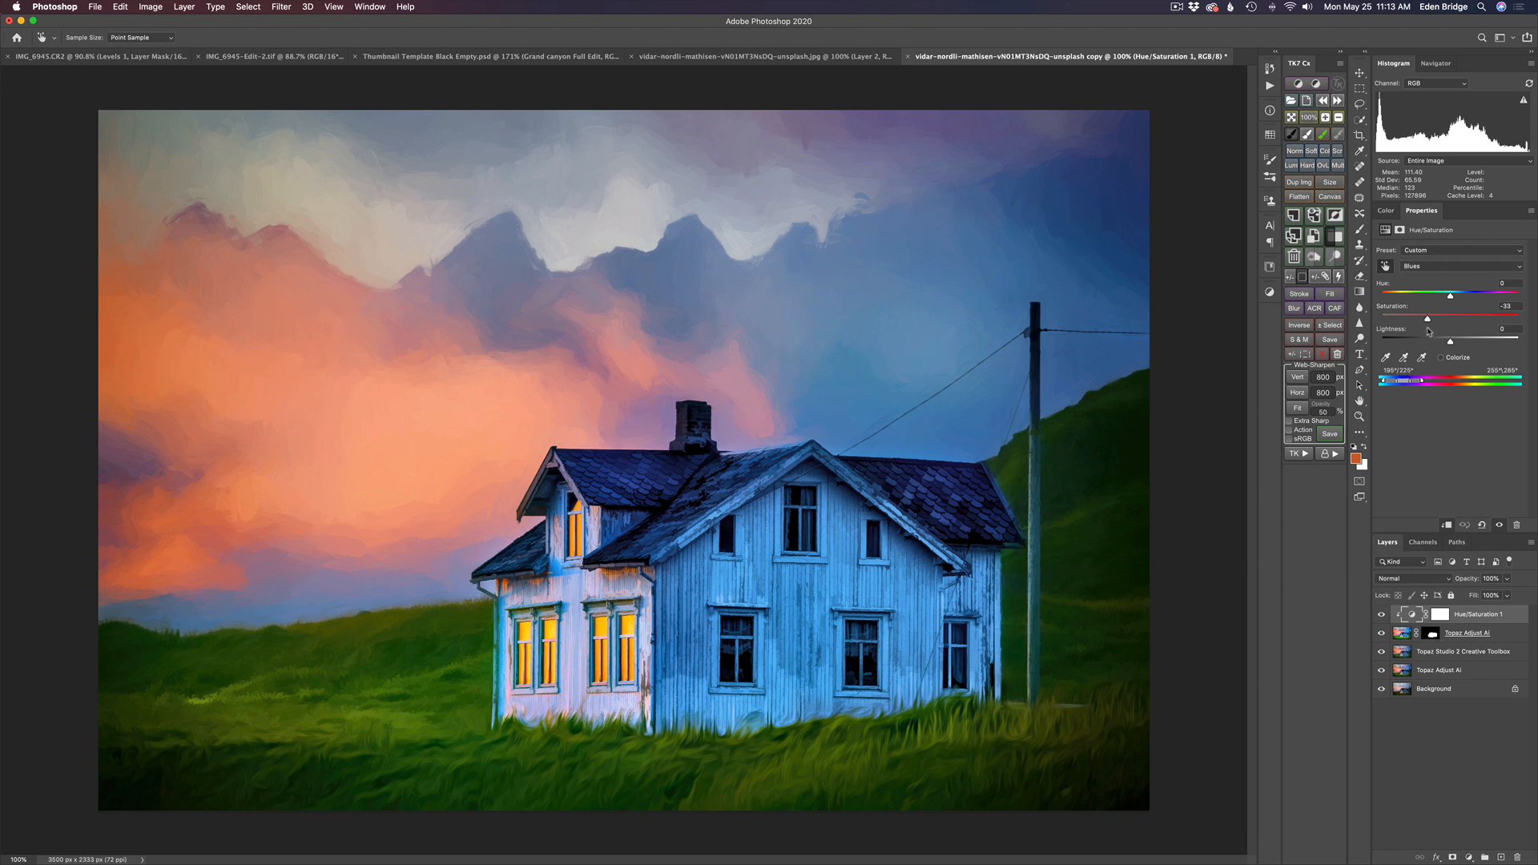
Set the Blues saturation to -52 in the Hue/Saturation layer, checking the roof with the layer off and on
left_click_drag(1427, 319, 1413, 321)
left_click(1382, 615)
left_click(1382, 615)
left_click_drag(1412, 318, 1415, 320)
Compare the result with the Hue/Saturation layer off and with only the original Background layer shown
left_click(1382, 615)
left_click(1382, 614)
left_click(1382, 689, "alt")
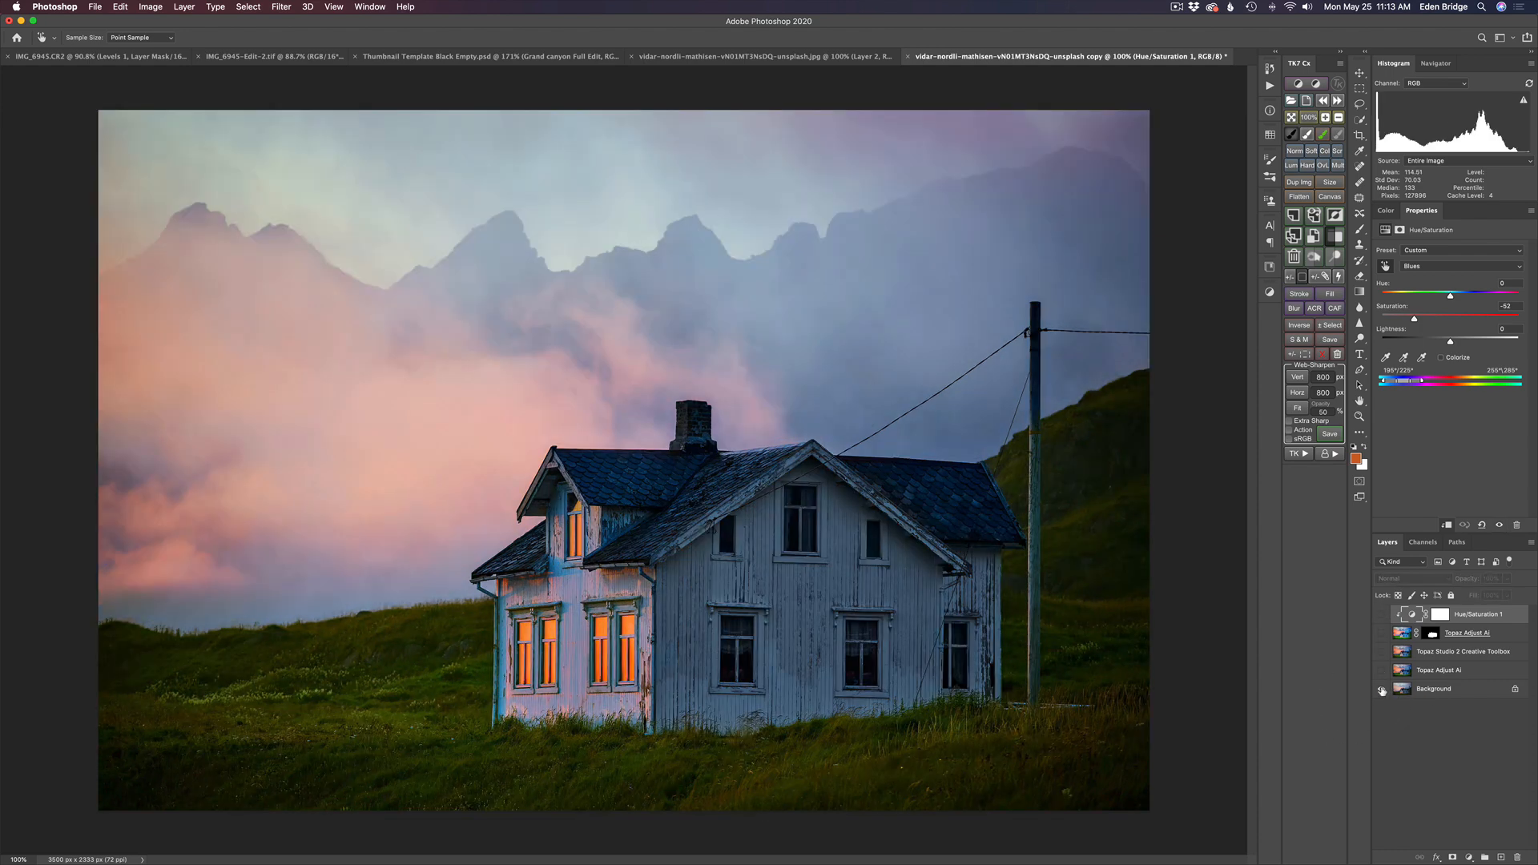
left_click(1383, 689, "alt")
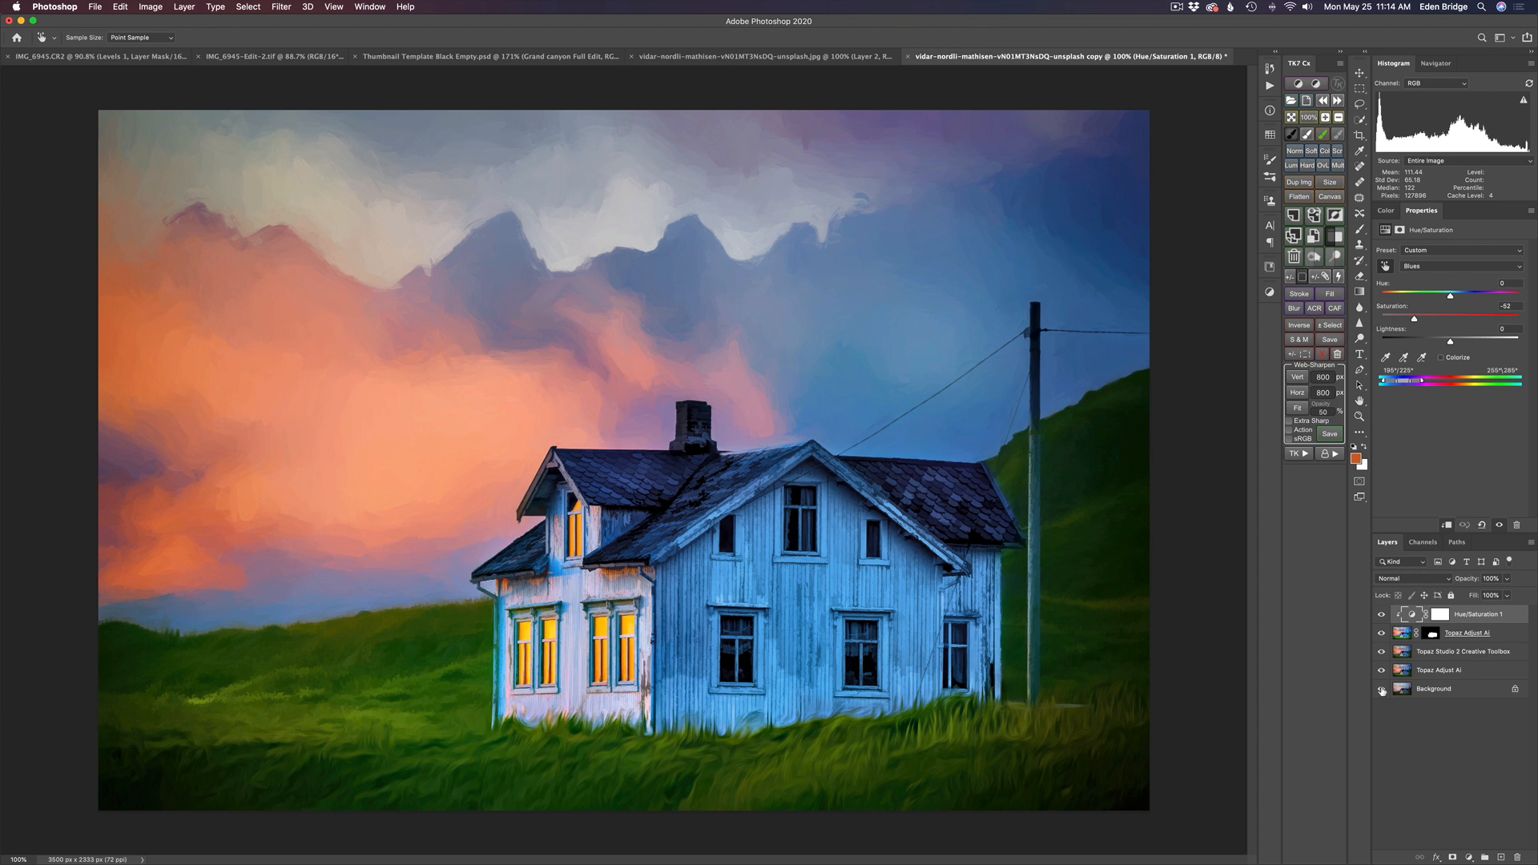
Stamp all visible layers into a new top layer and rename it Digital Frame
key("super+alt+shift+e")
key("b")
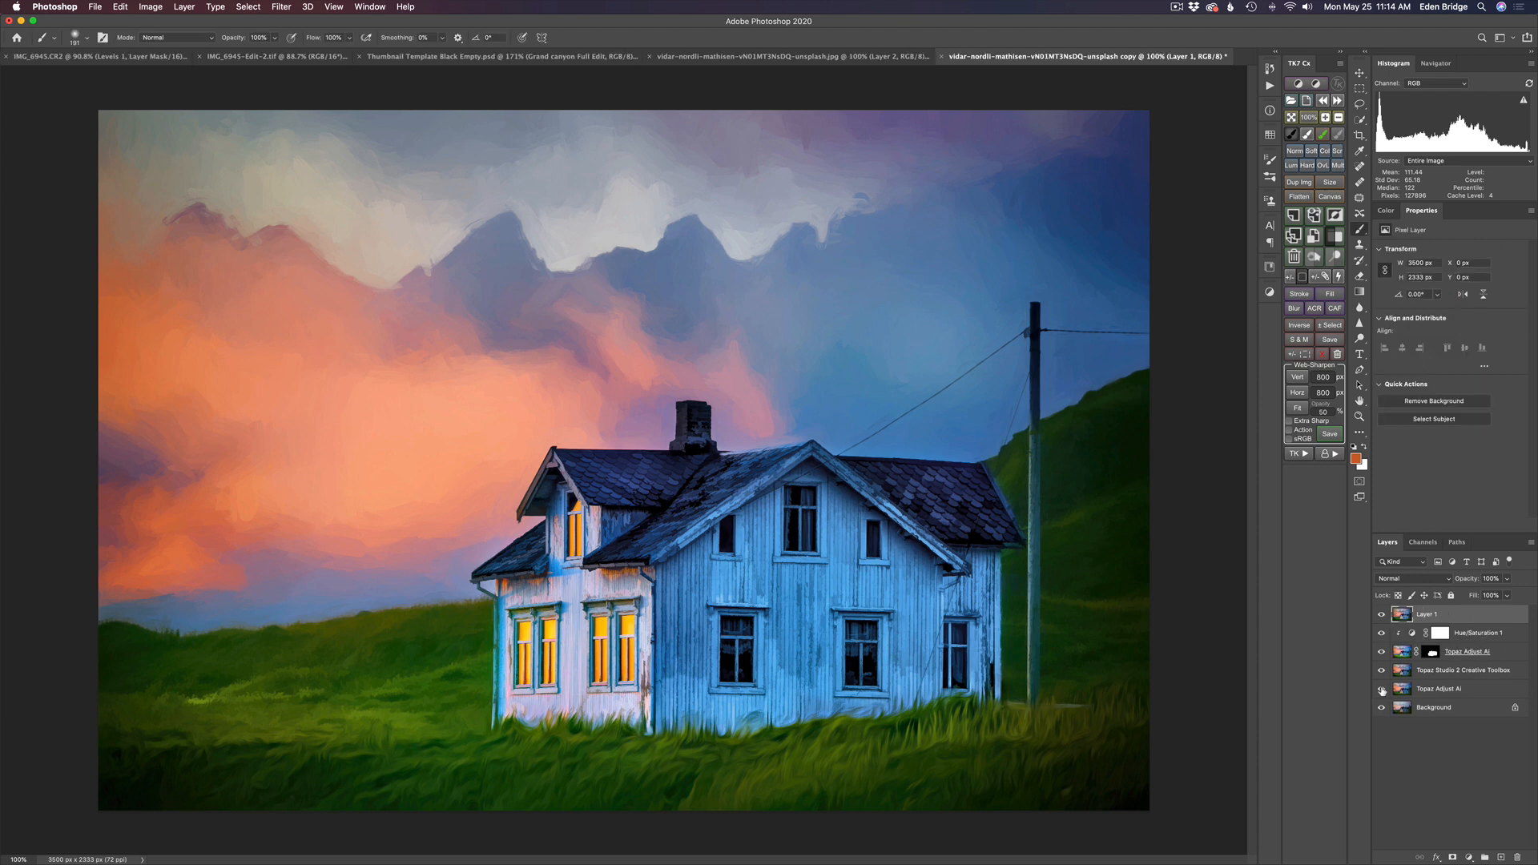
double_click(1426, 616)
type("Digital")
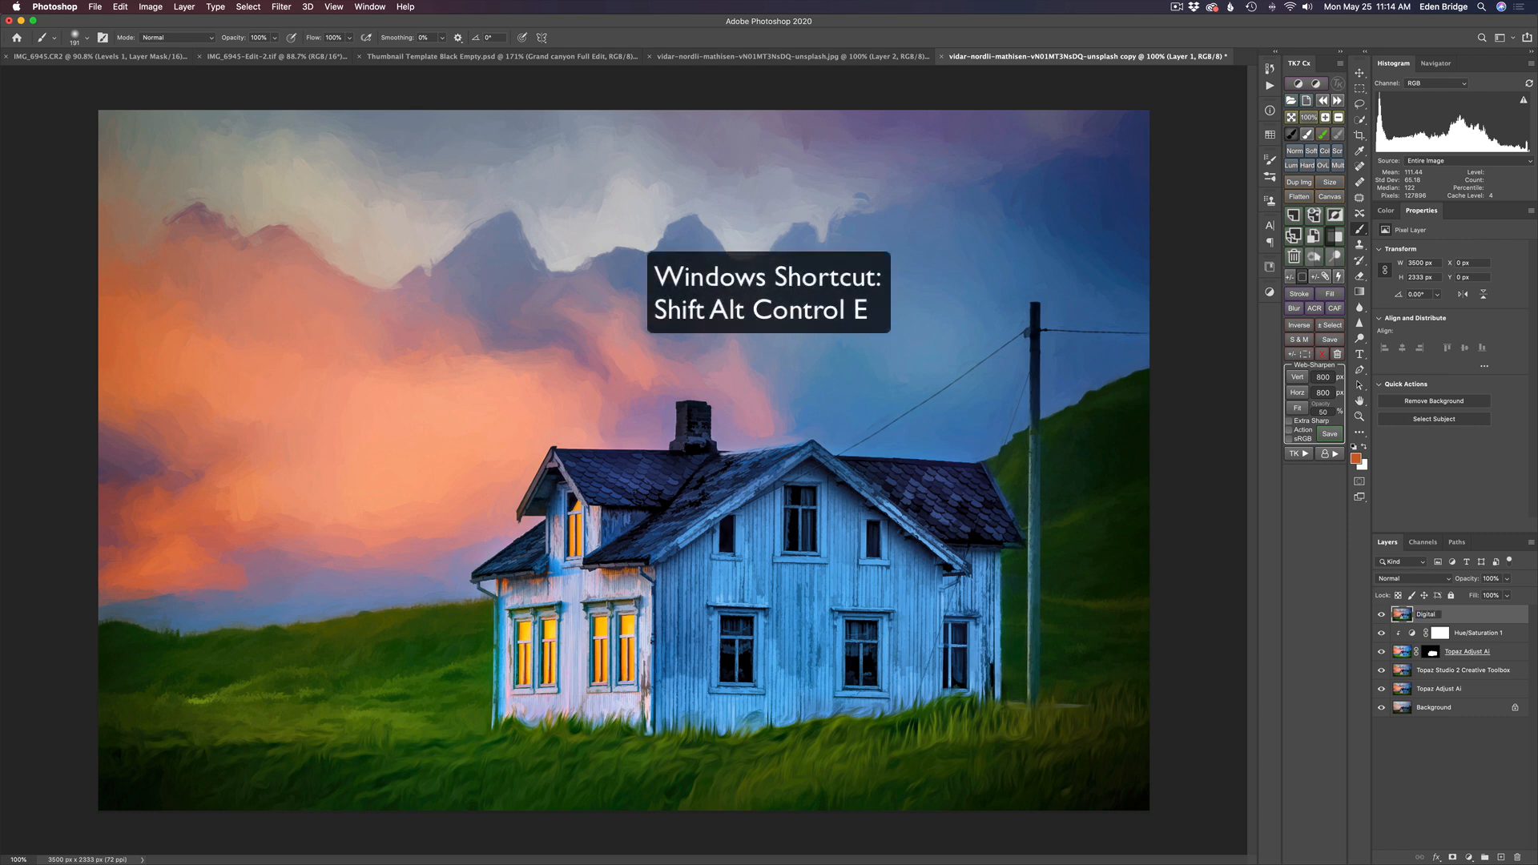
type(" Frame")
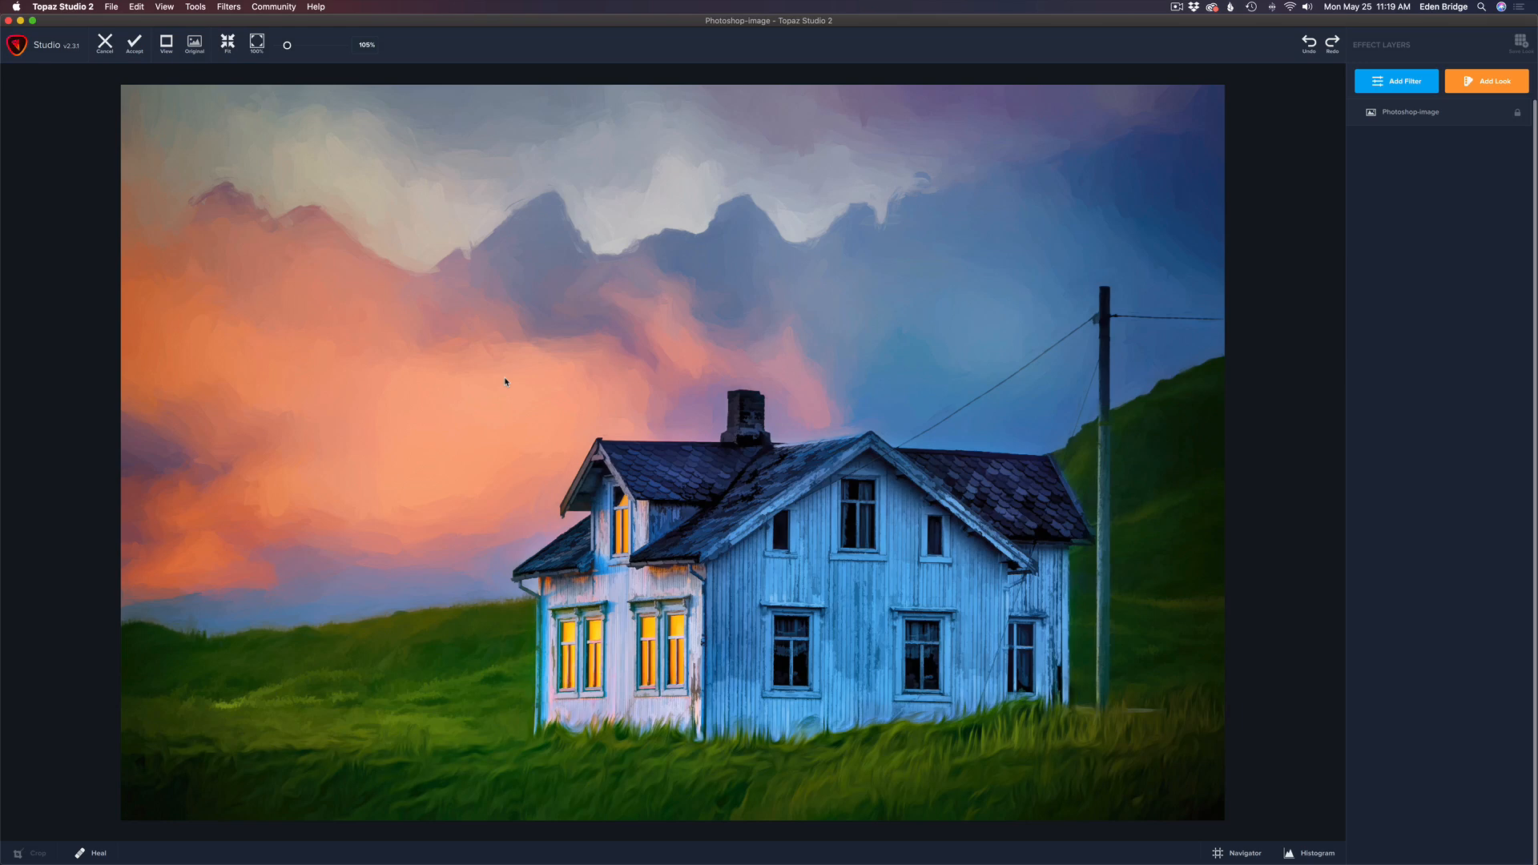
In Topaz Studio 2, add the Digital Frame filter and set Frame Detail to -0.89 and Frame Saturation to -1.00
left_click(1415, 84)
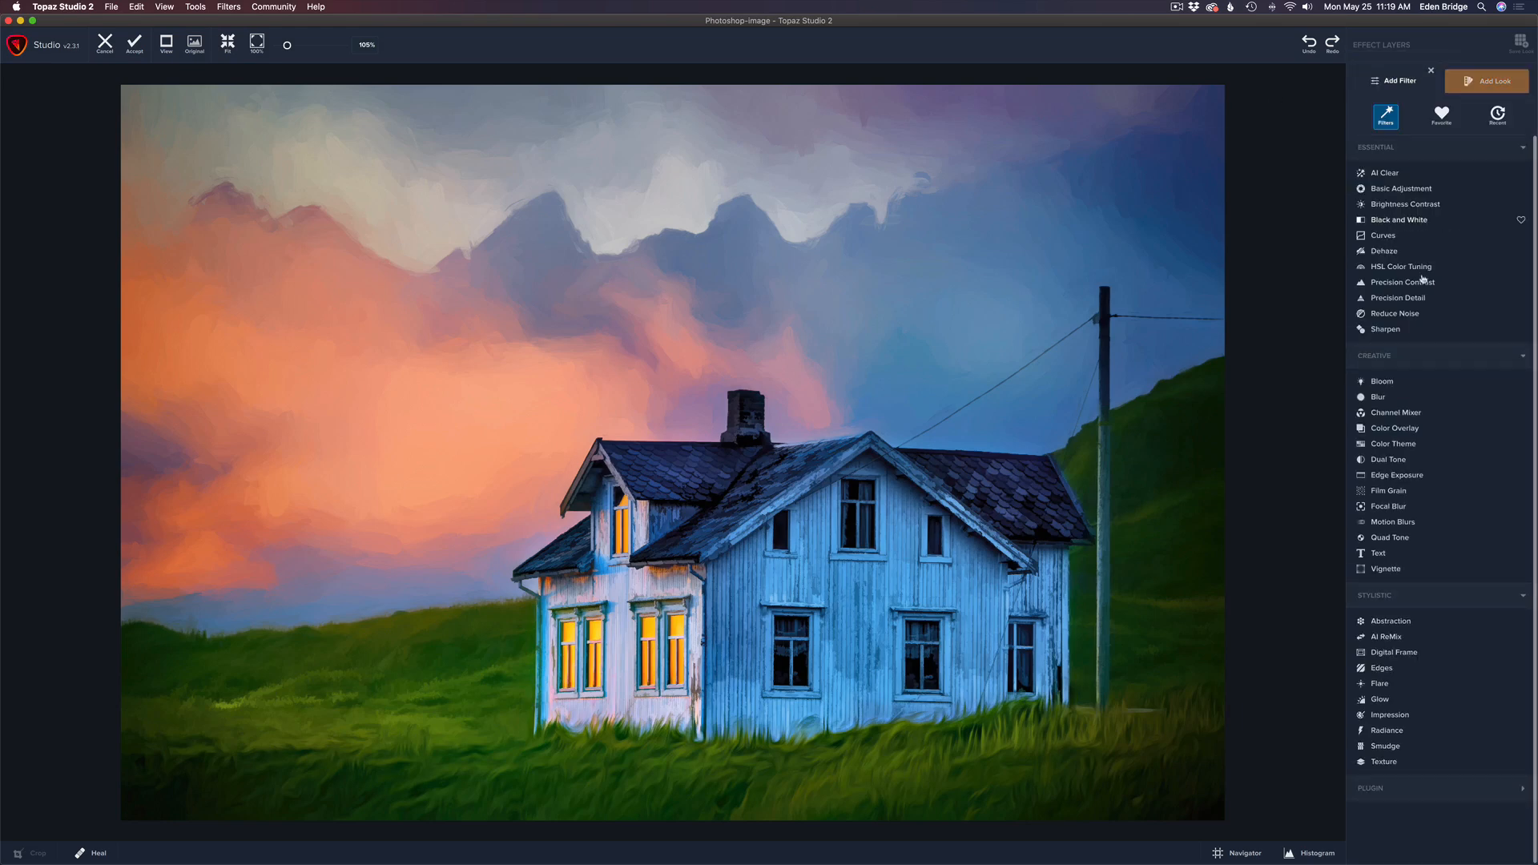
left_click(1406, 656)
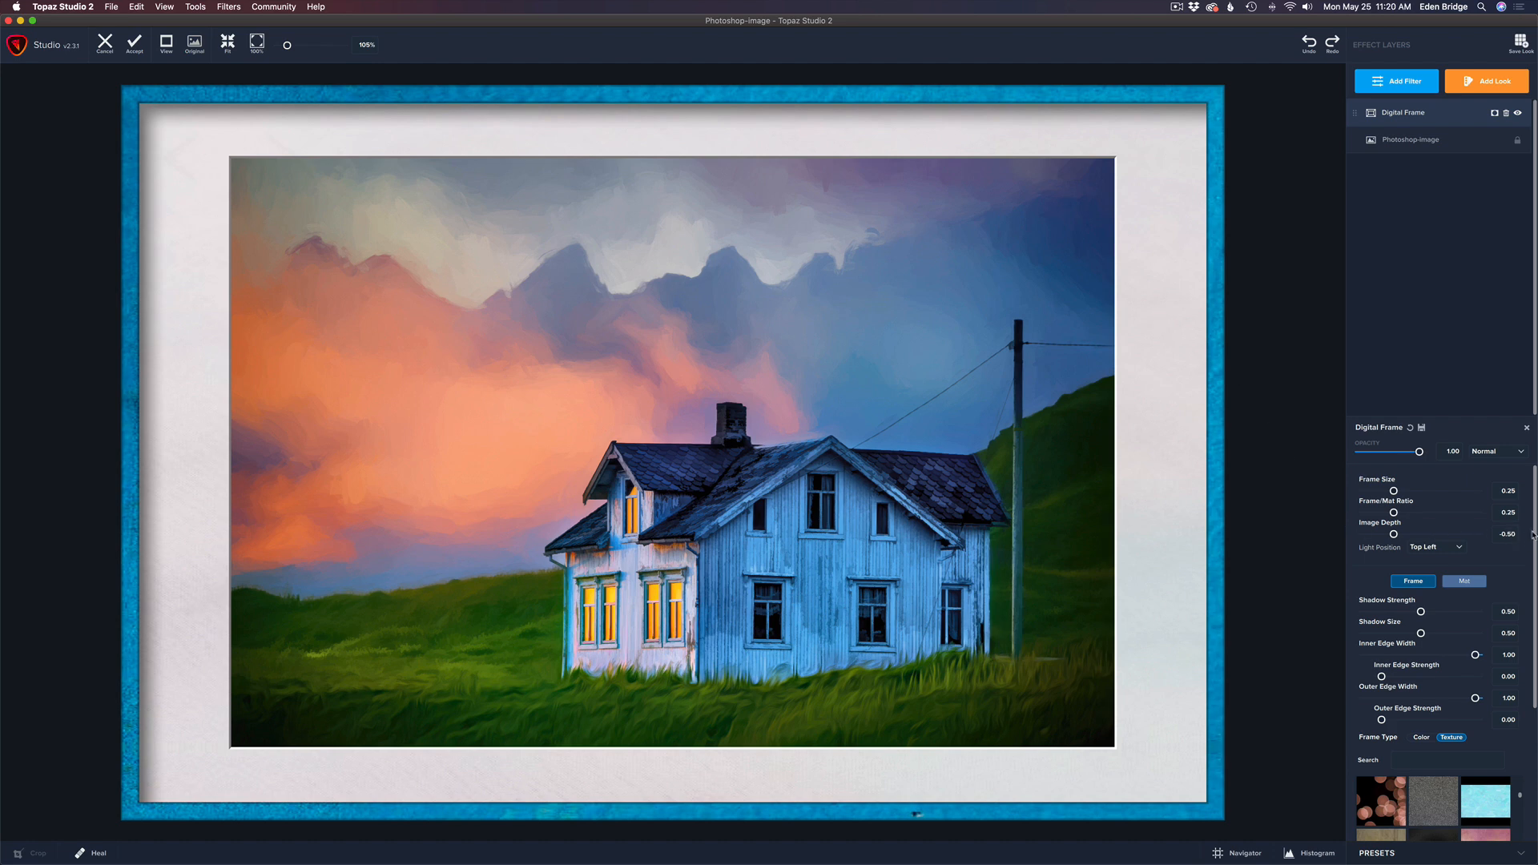
scroll(1535, 530, "down", 5)
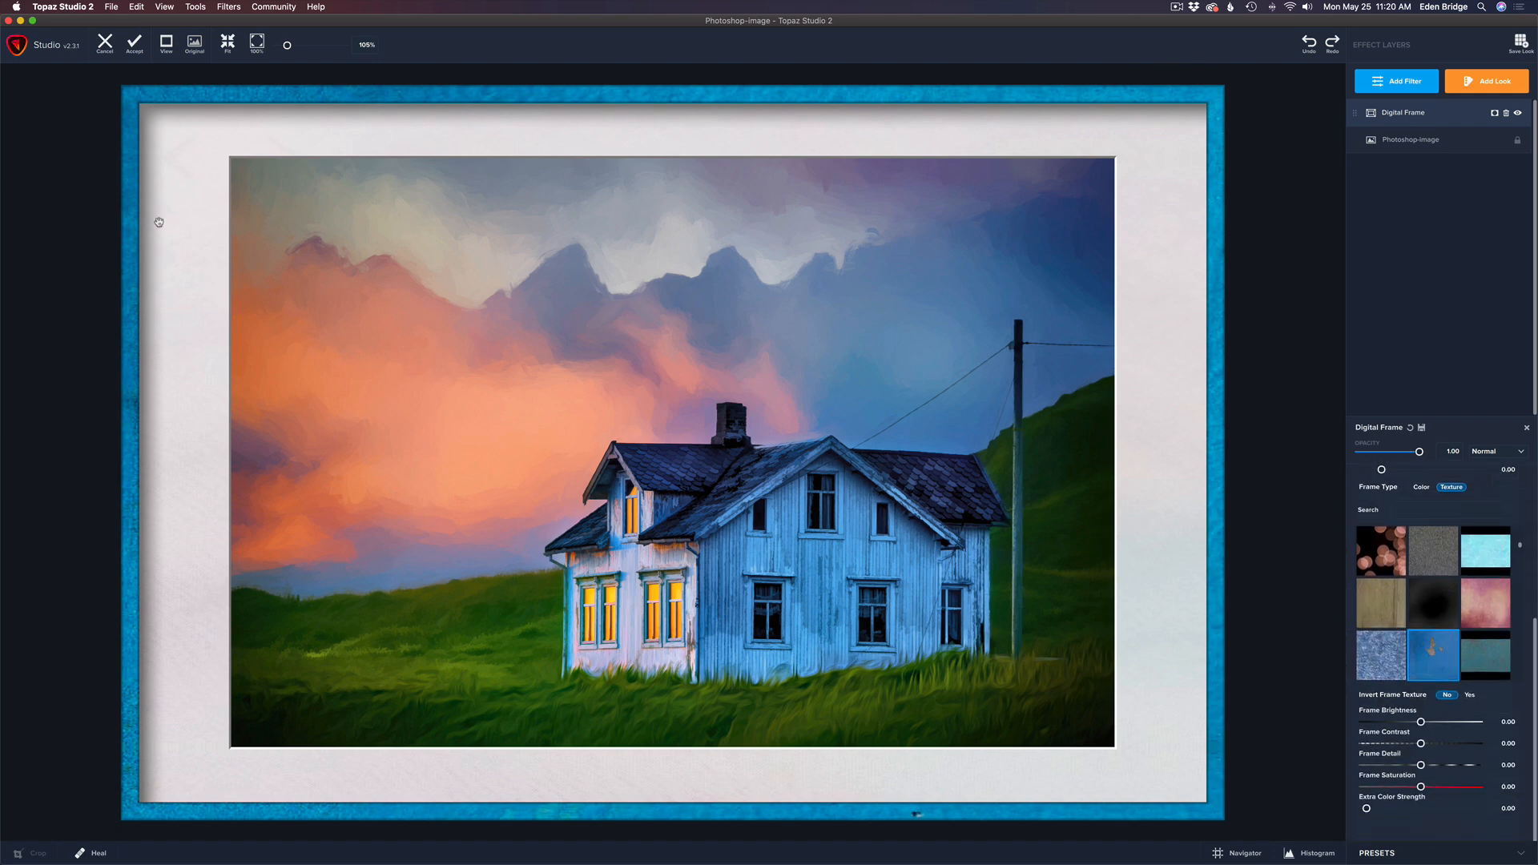
left_click_drag(1421, 765, 1373, 761)
left_click_drag(1422, 788, 1254, 763)
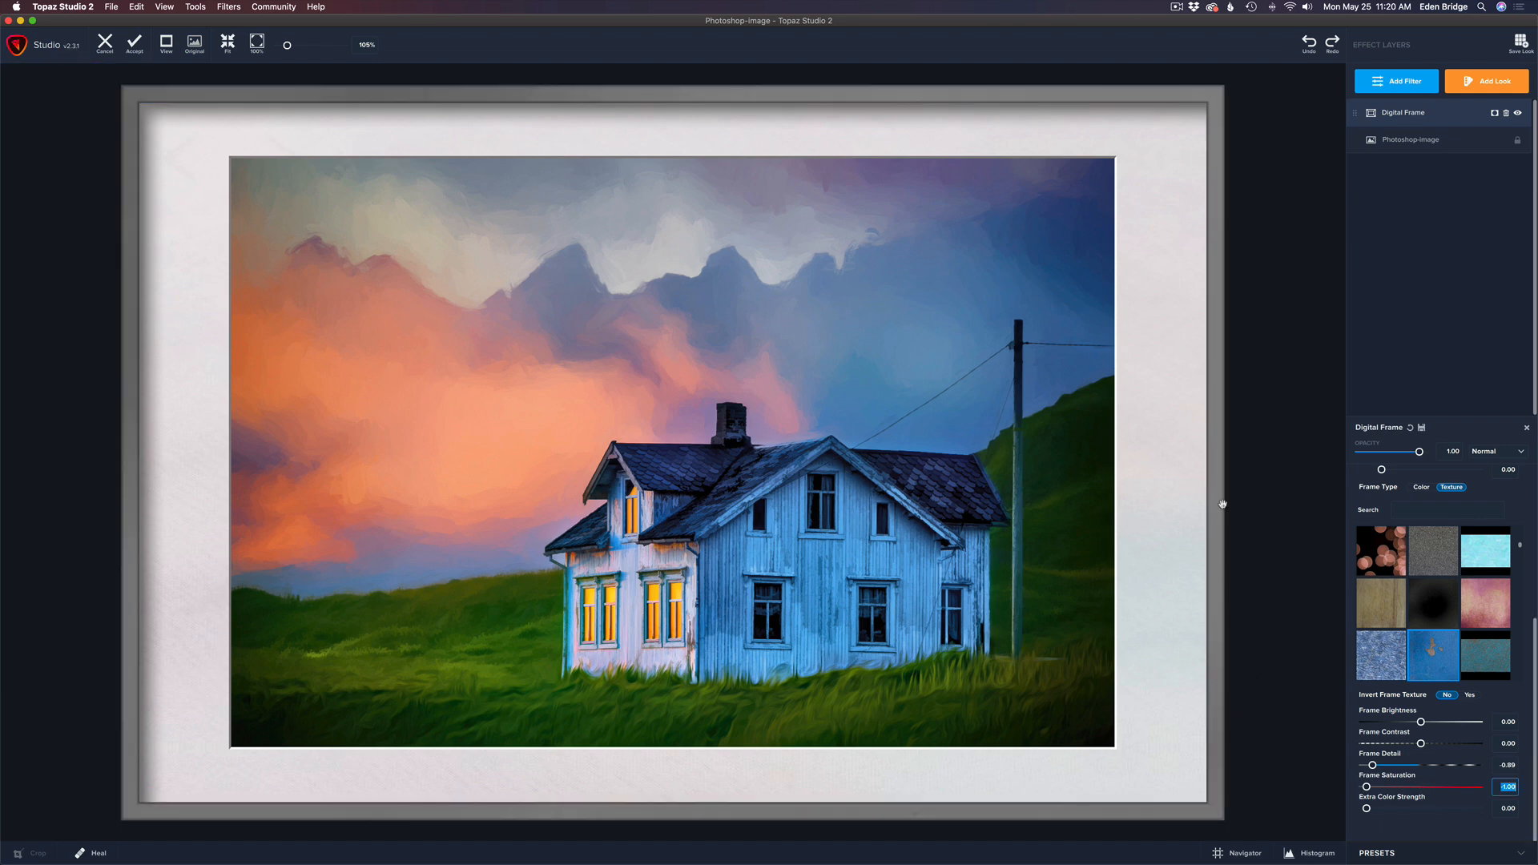
Set the frame's Extra Color Strength to 0.44, Extra Color Hue to 0.10 and Frame Brightness to -0.04, and accept it back into Photoshop
left_click(1368, 809)
left_click_drag(1368, 809, 1392, 833)
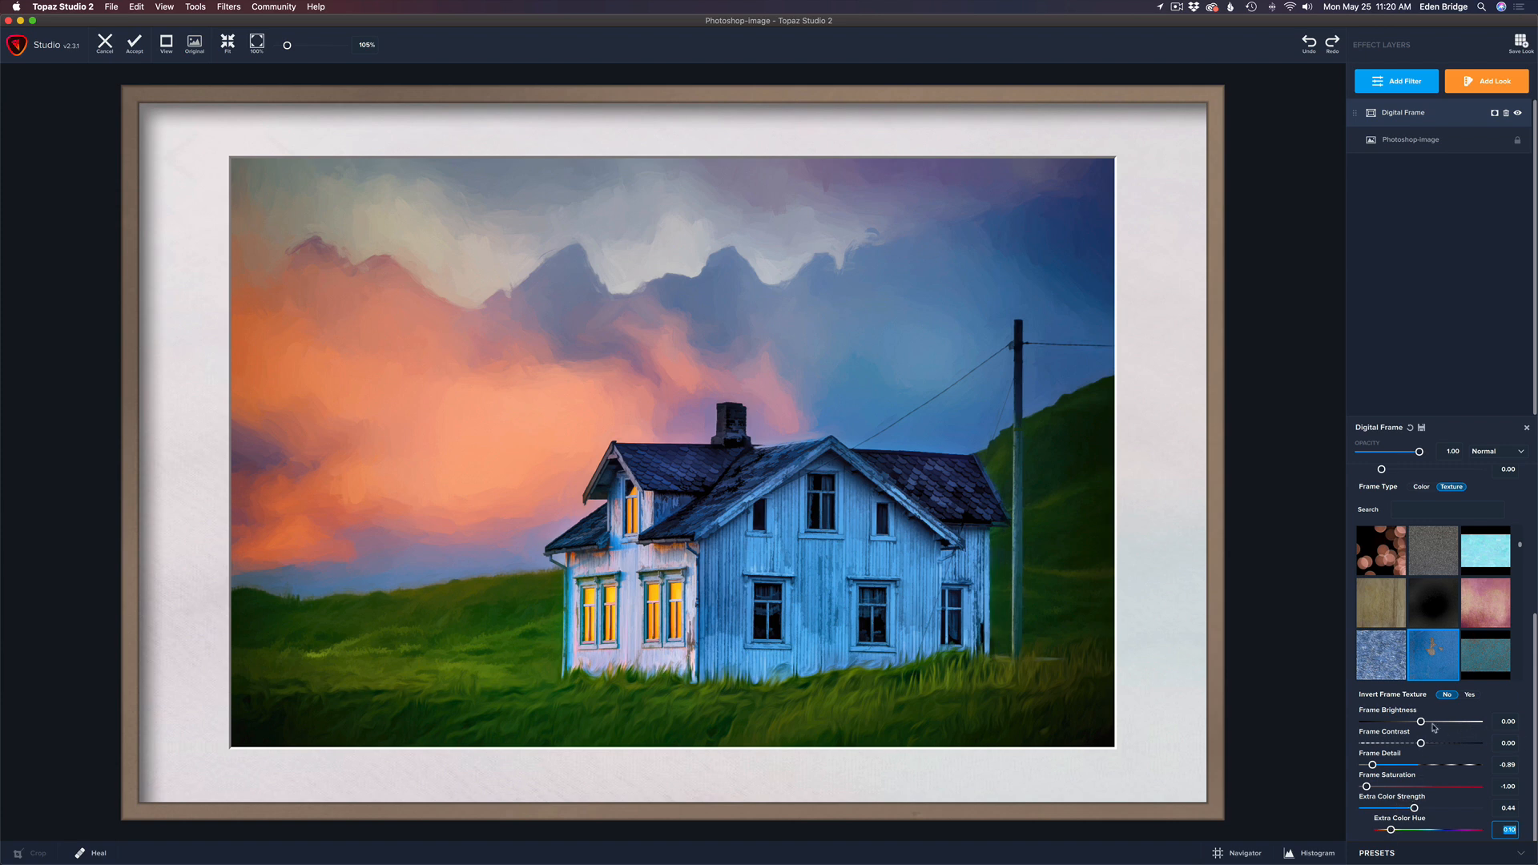
left_click_drag(1421, 722, 1420, 724)
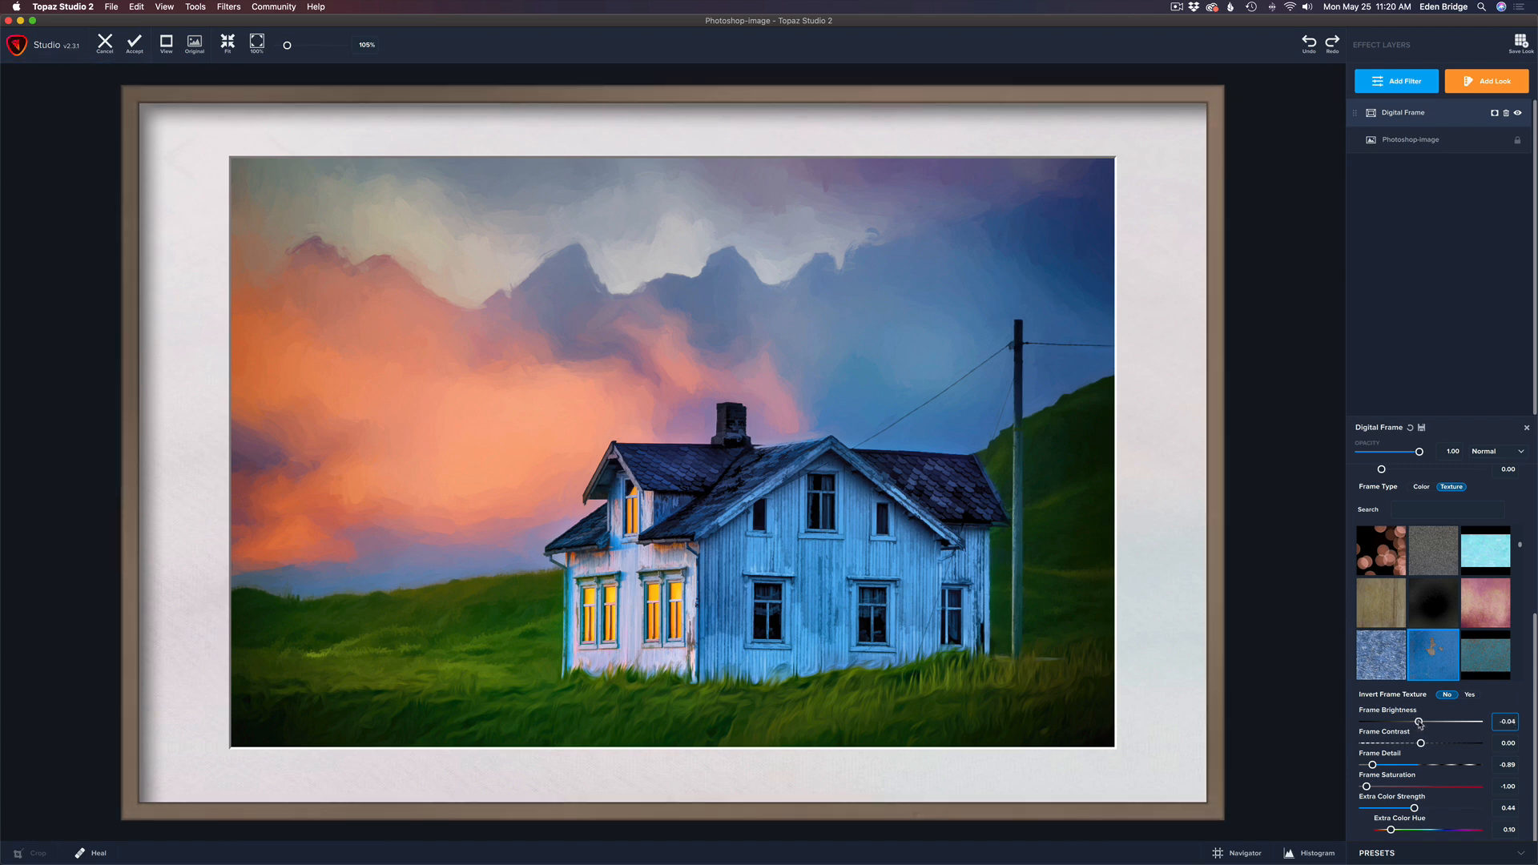
left_click(137, 55)
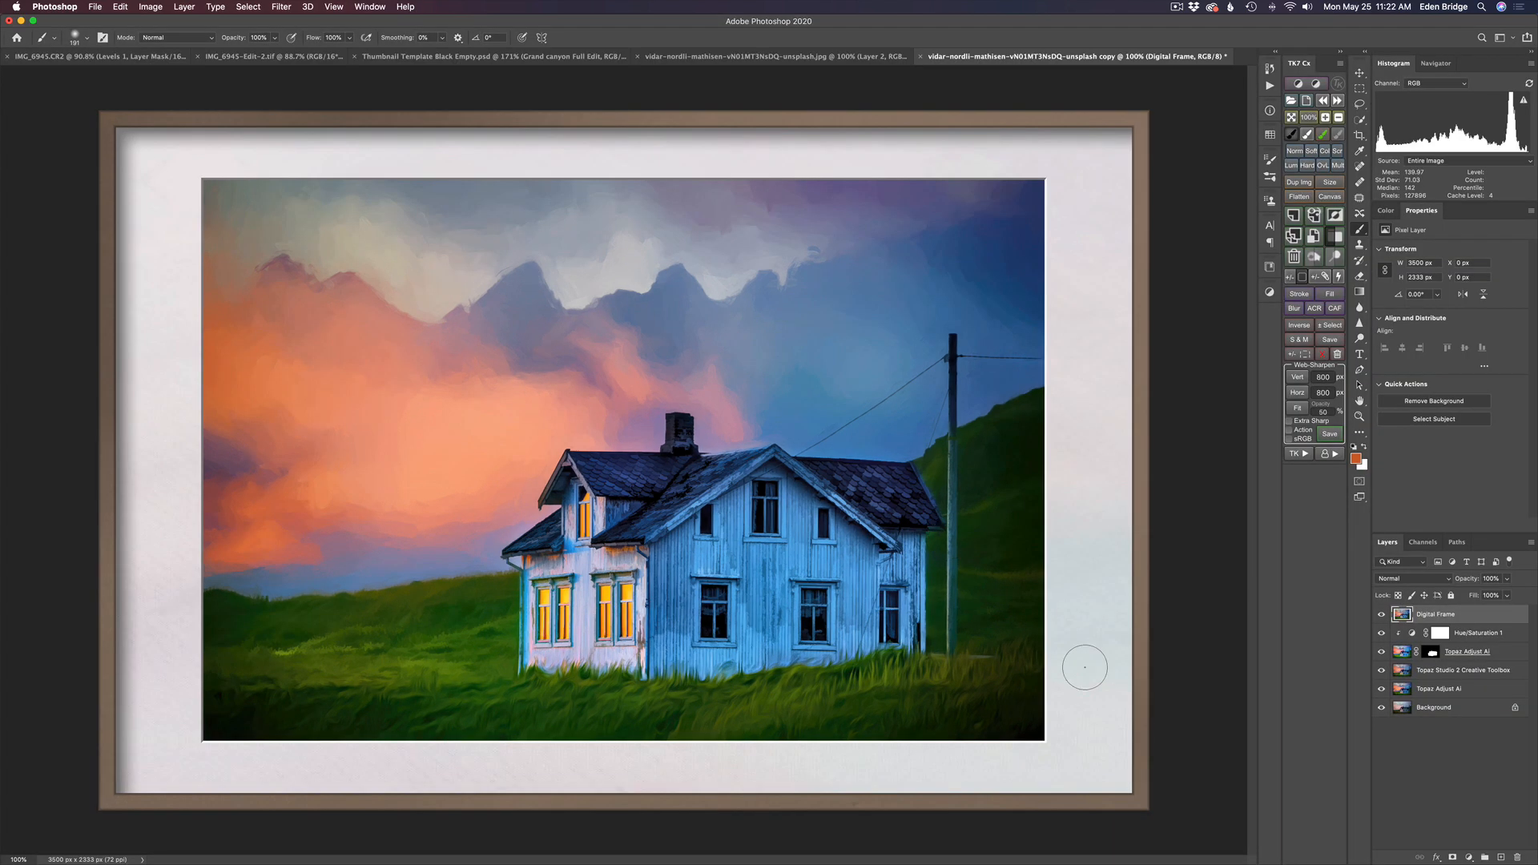